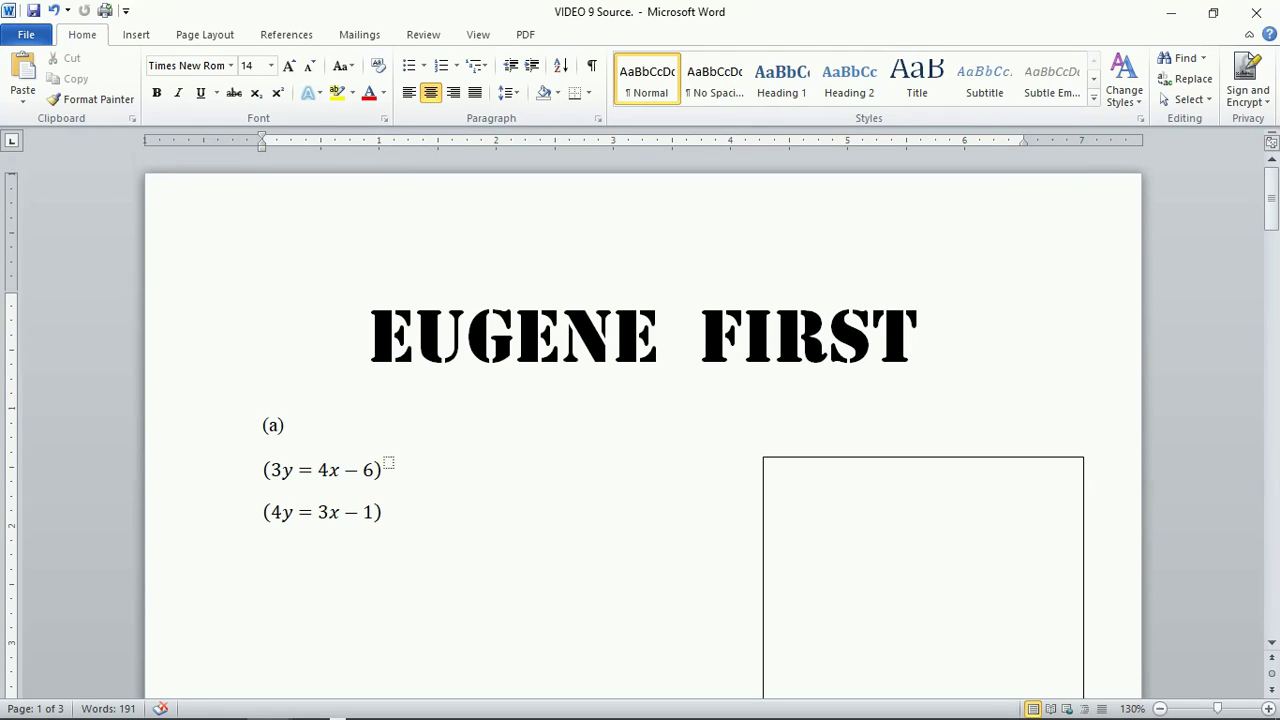
Scroll down from the EUGENE FIRST title to the part (b) KL = line below the diagram.
{"action": "triple_click", "coordinate": [375, 335]}
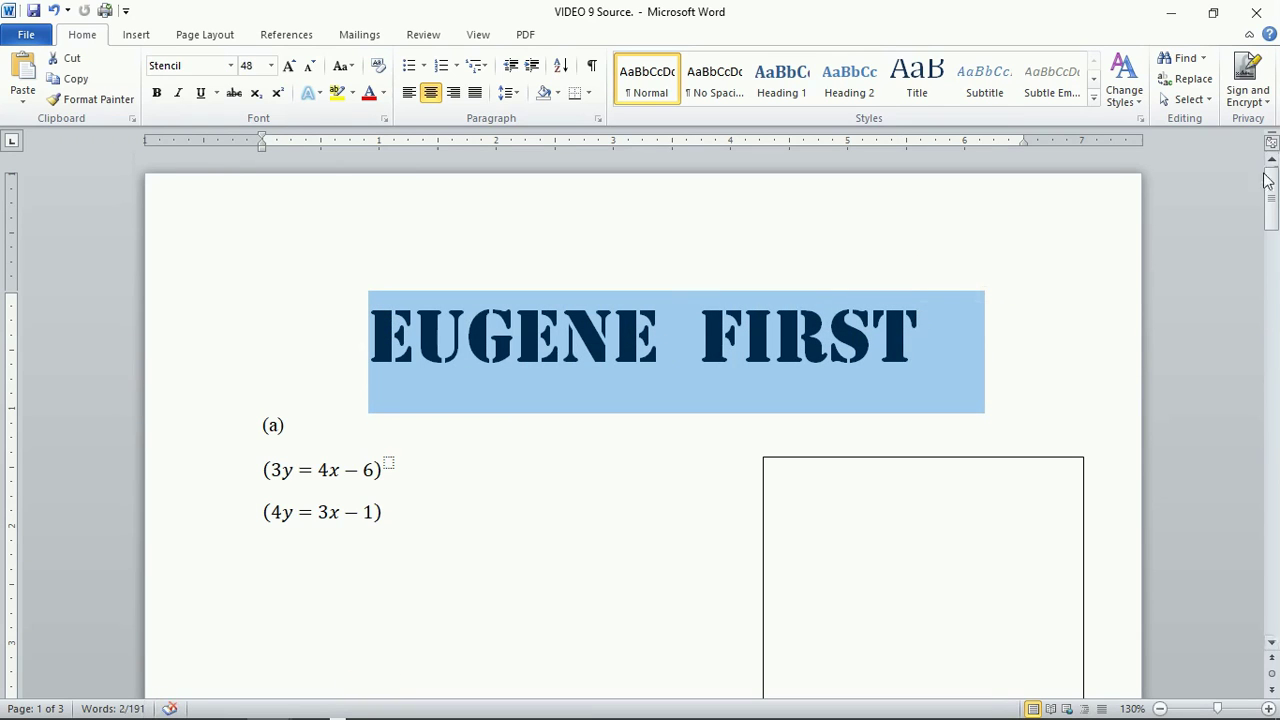
{"action": "left_click_drag", "start_coordinate": [1276, 197], "coordinate": [1260, 360]}
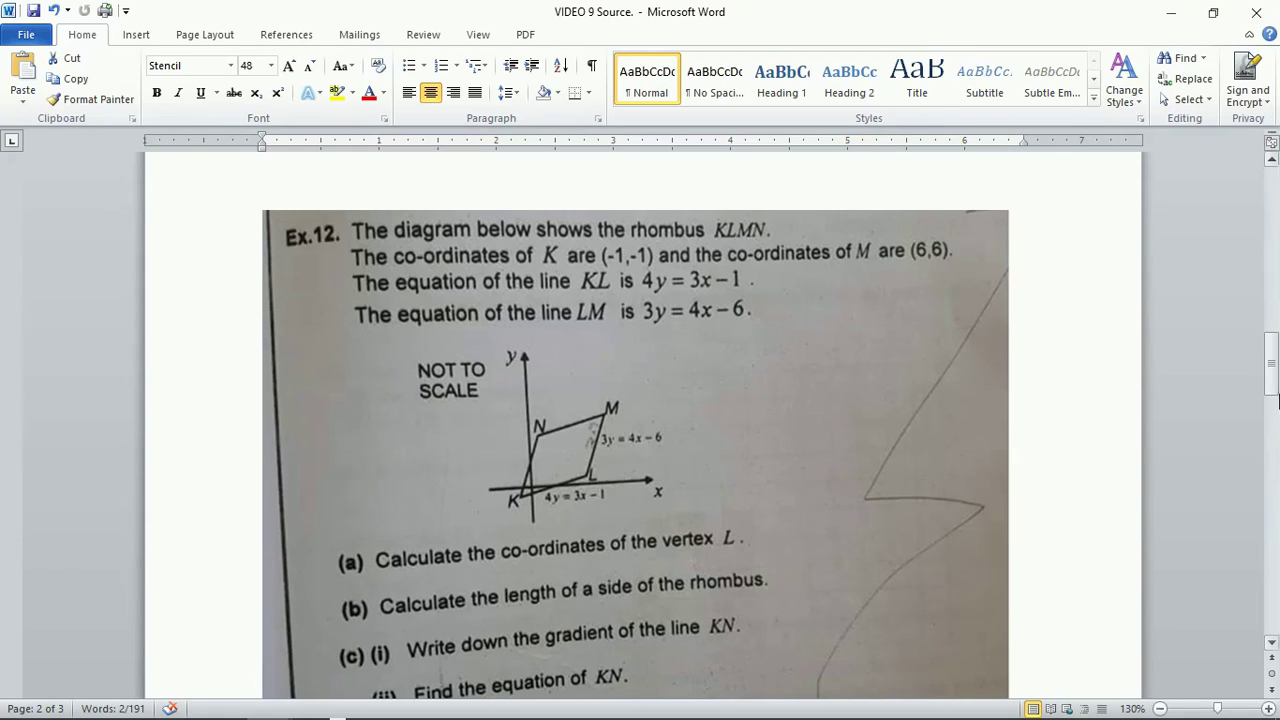
Scroll from the Ex.12 rhombus picture on page 2 back up to part (a)'s equations.
{"action": "left_click_drag", "start_coordinate": [1274, 388], "coordinate": [1274, 240]}
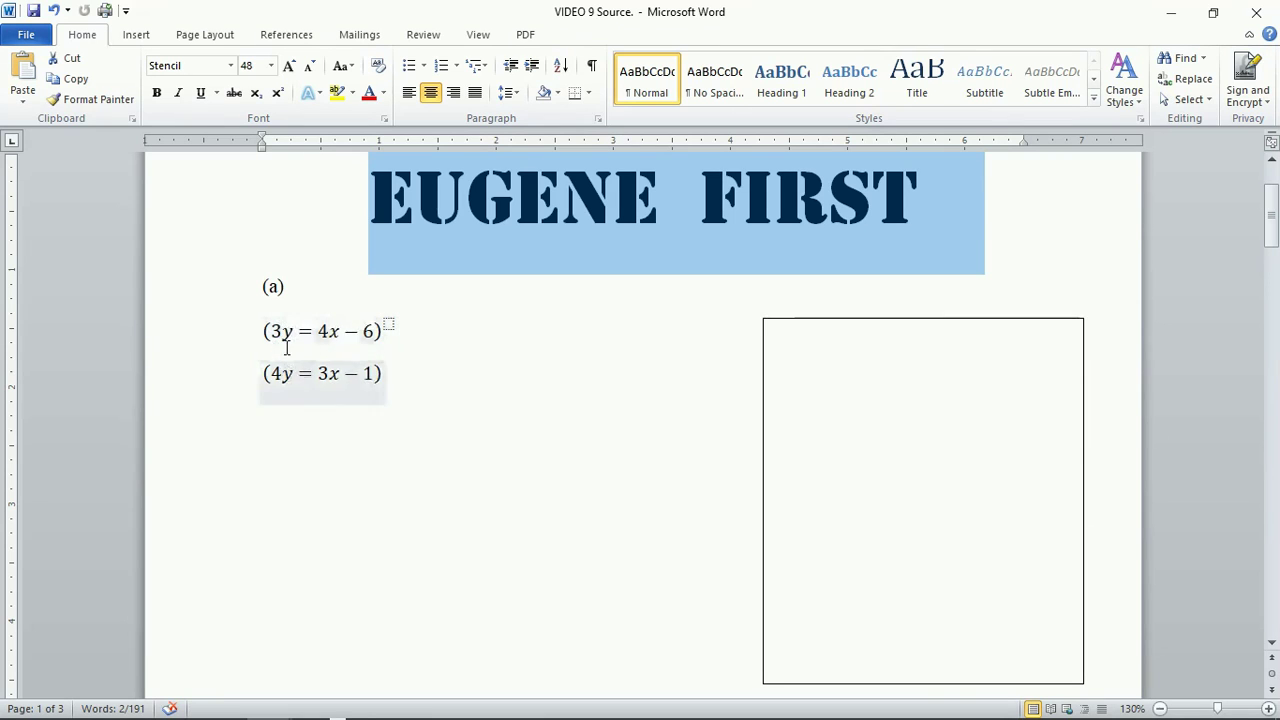
Append *3 to (3y = 4x − 6) and *4 to (4y = 3x − 1).
{"action": "left_click", "coordinate": [270, 372]}
{"action": "left_click", "coordinate": [331, 330]}
{"action": "left_click", "coordinate": [384, 332]}
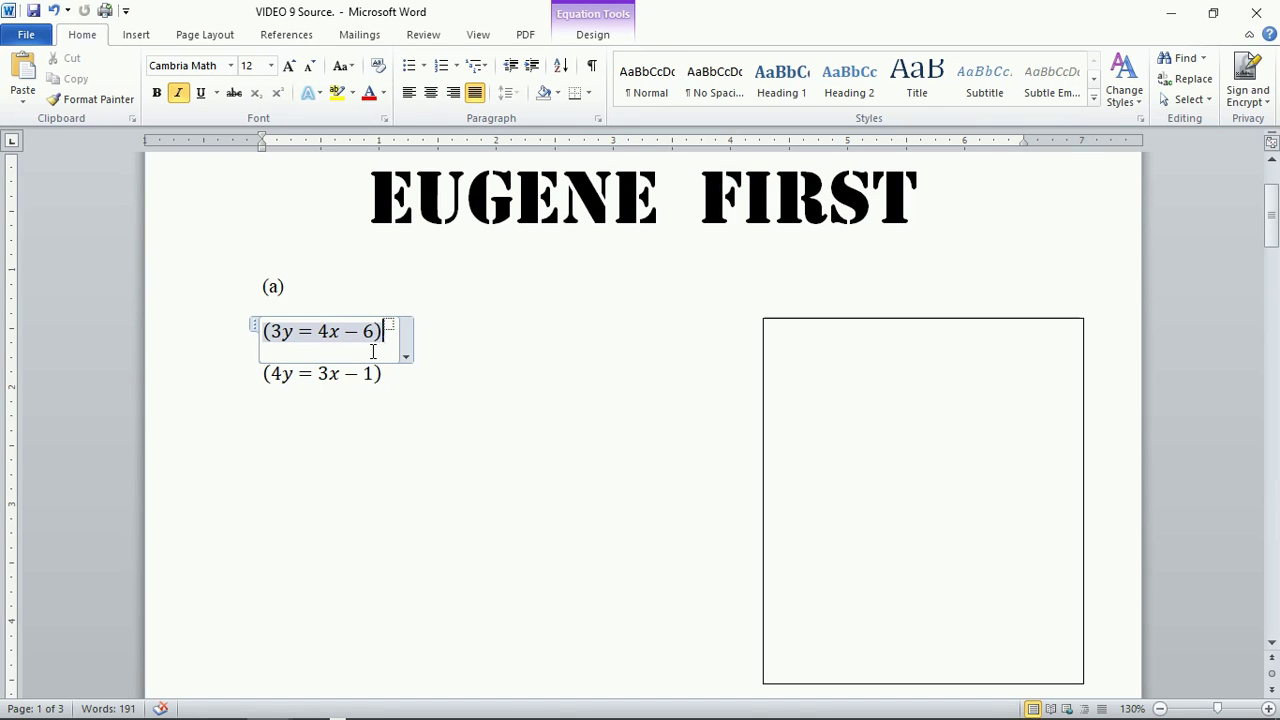
{"action": "type", "text": "*"}
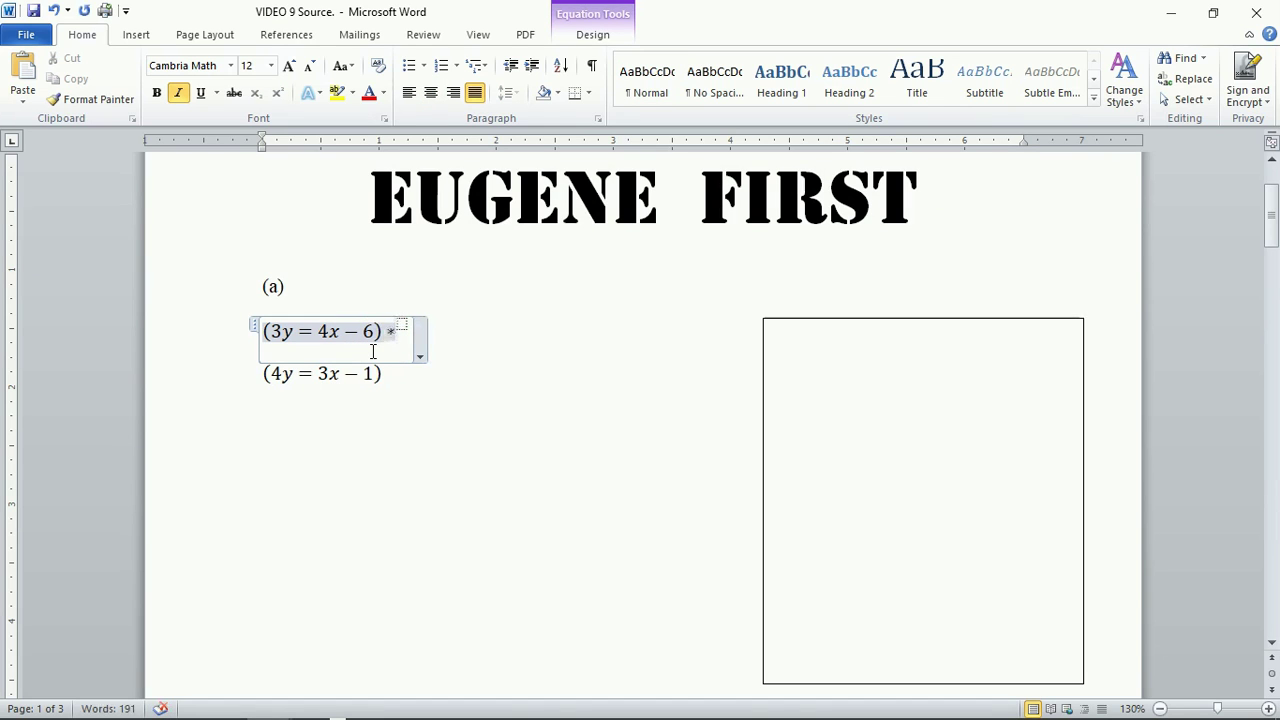
{"action": "type", "text": "3"}
{"action": "left_click", "coordinate": [385, 375]}
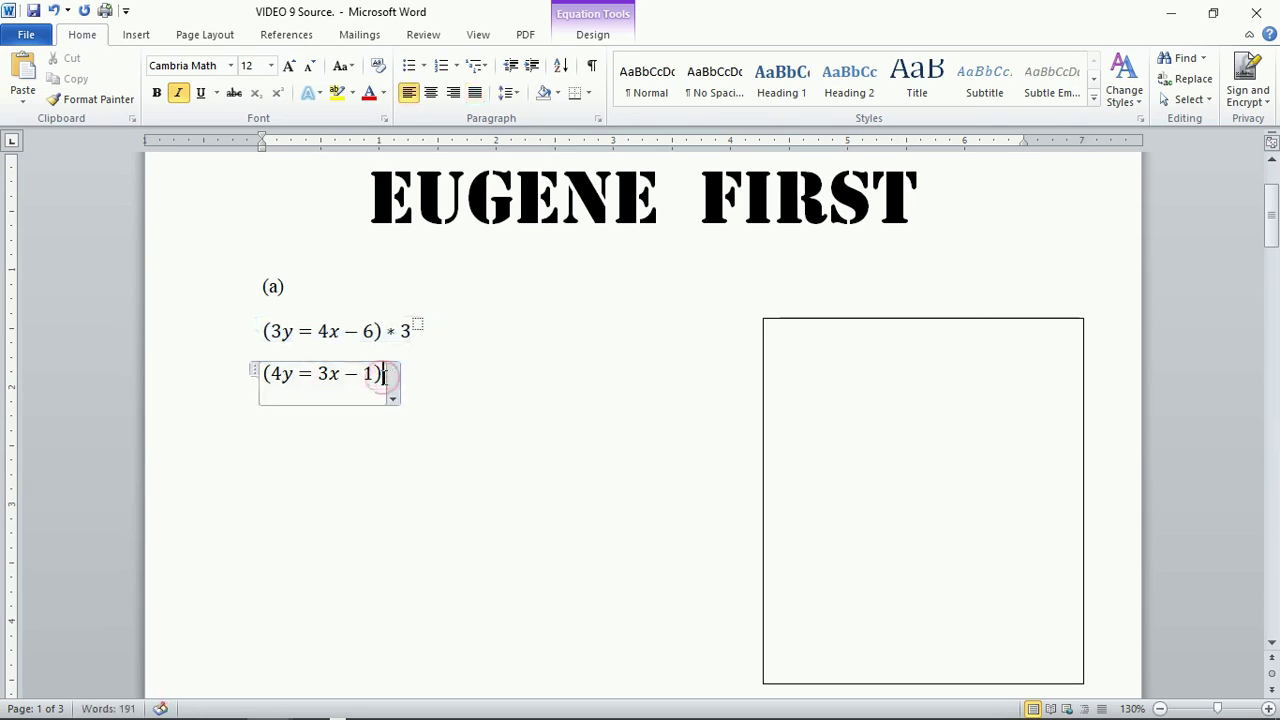
{"action": "type", "text": "*4"}
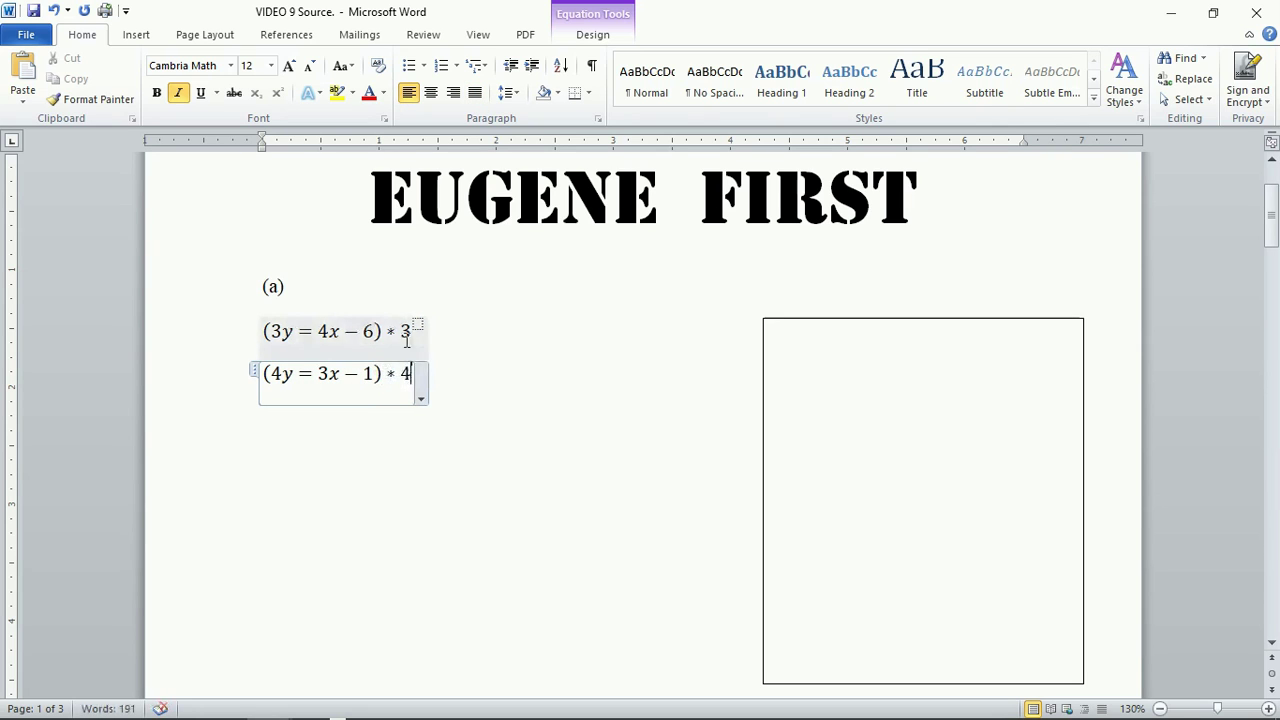
{"action": "left_click", "coordinate": [412, 335]}
{"action": "triple_click", "coordinate": [412, 335]}
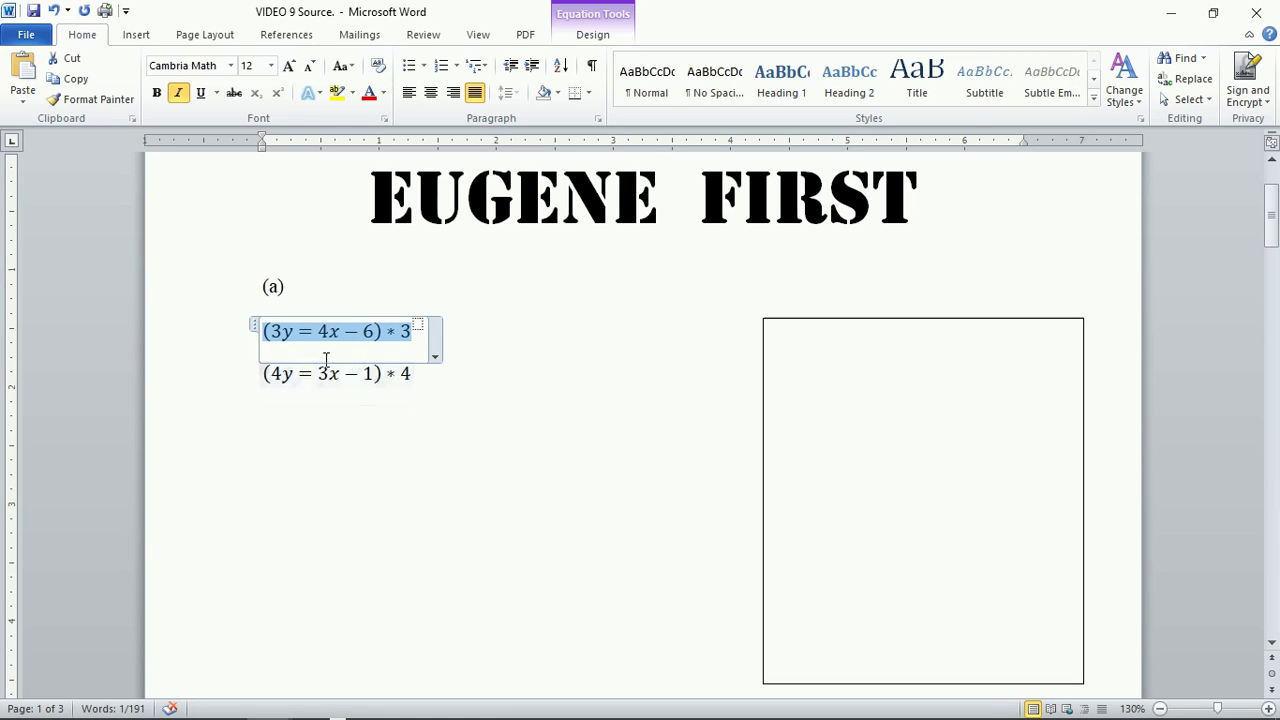
{"action": "left_click", "coordinate": [326, 340]}
{"action": "double_click", "coordinate": [323, 333]}
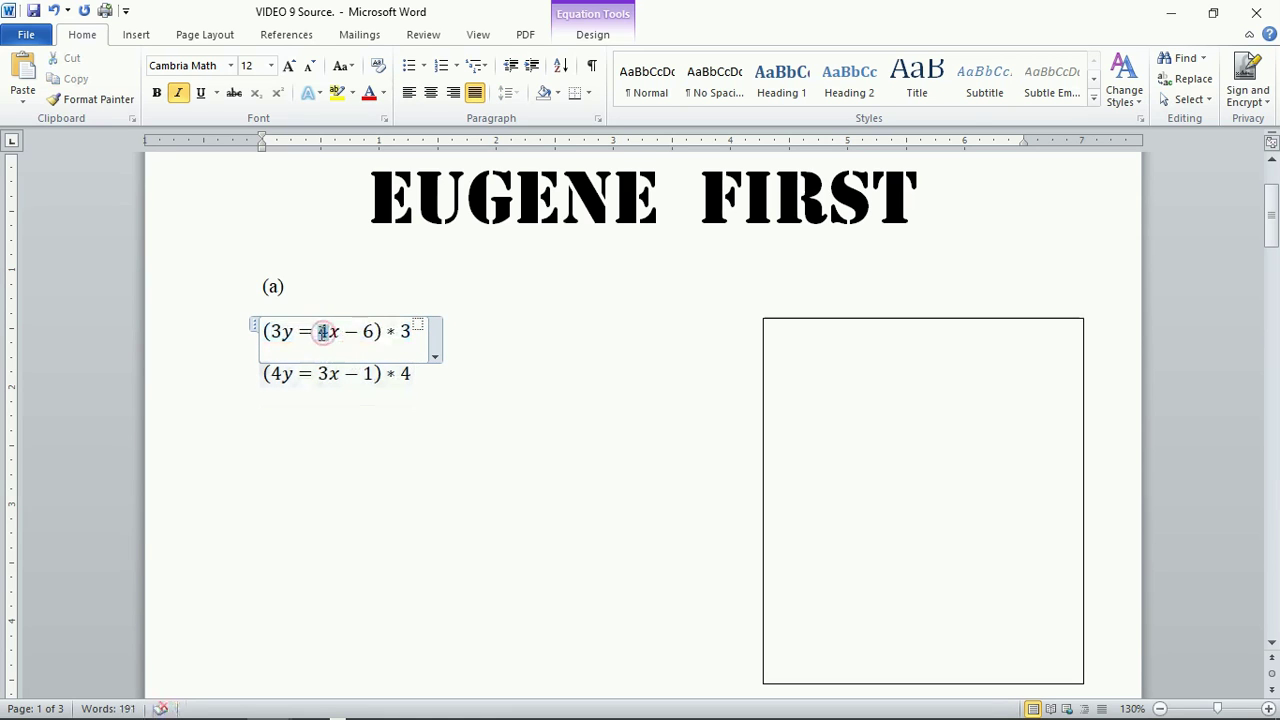
{"action": "left_click", "coordinate": [328, 373]}
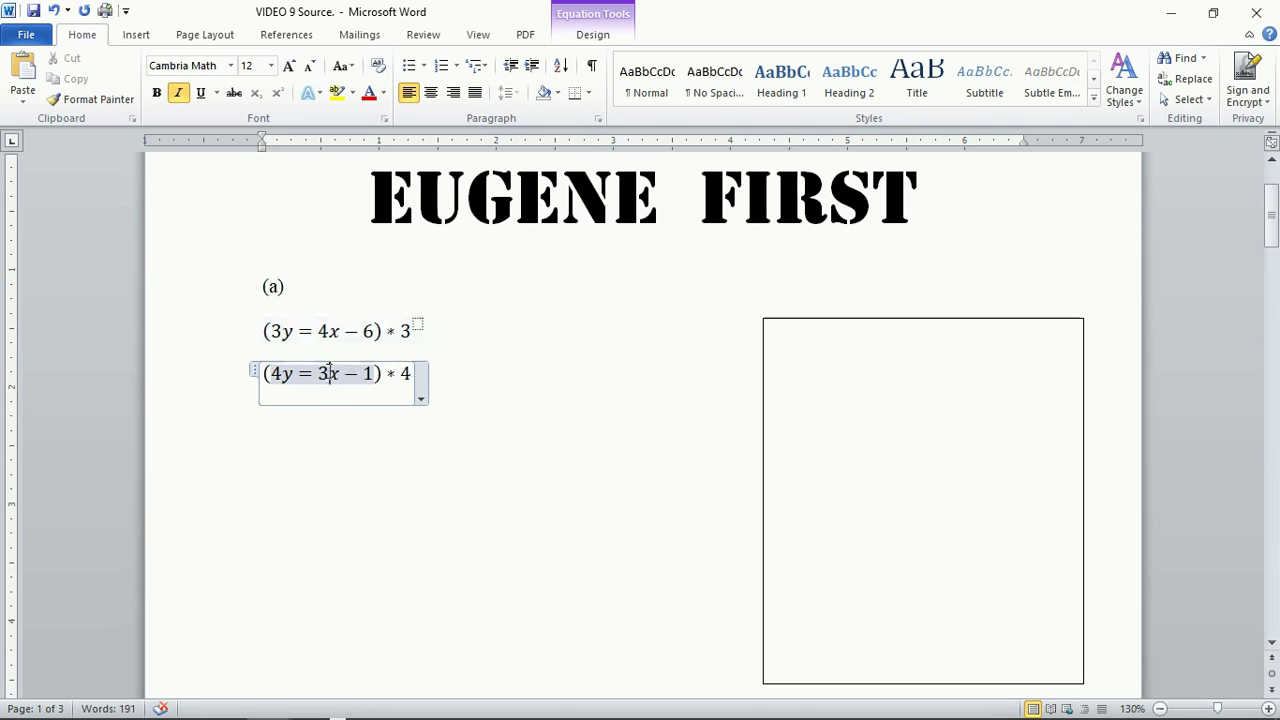
{"action": "left_click", "coordinate": [449, 366]}
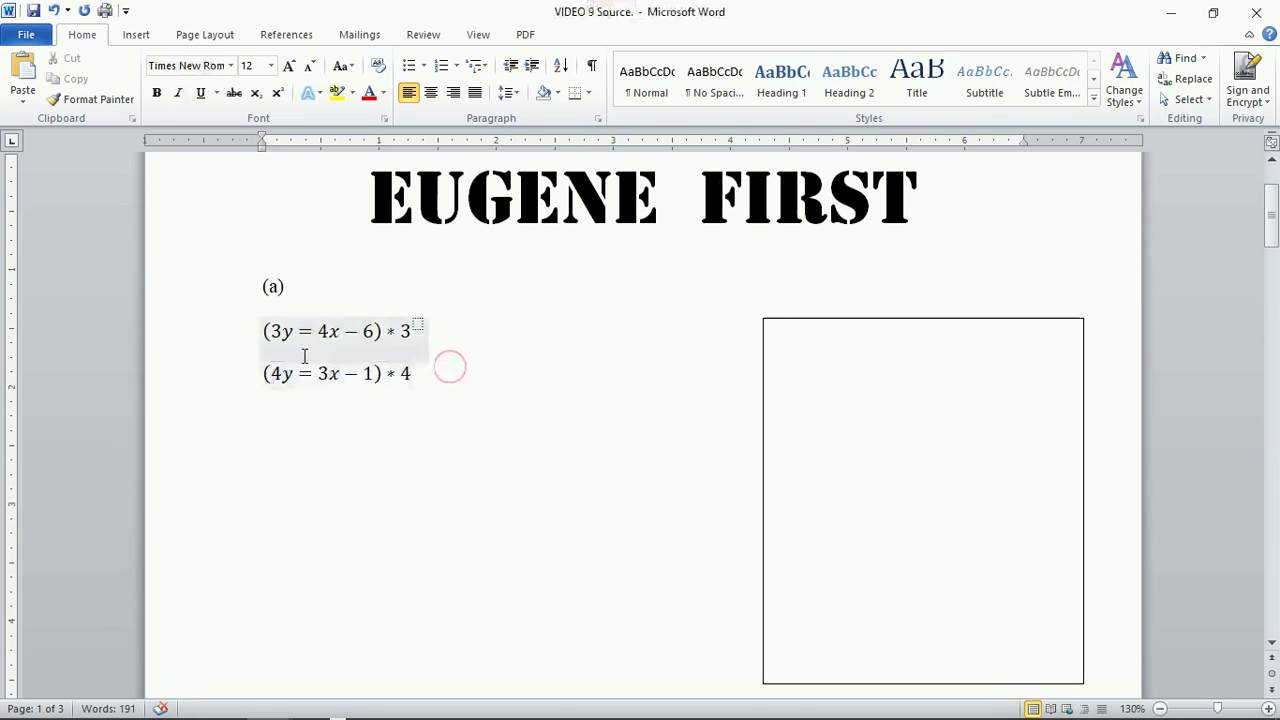
Copy both multiplied part (a) equations.
{"action": "triple_click", "coordinate": [260, 330]}
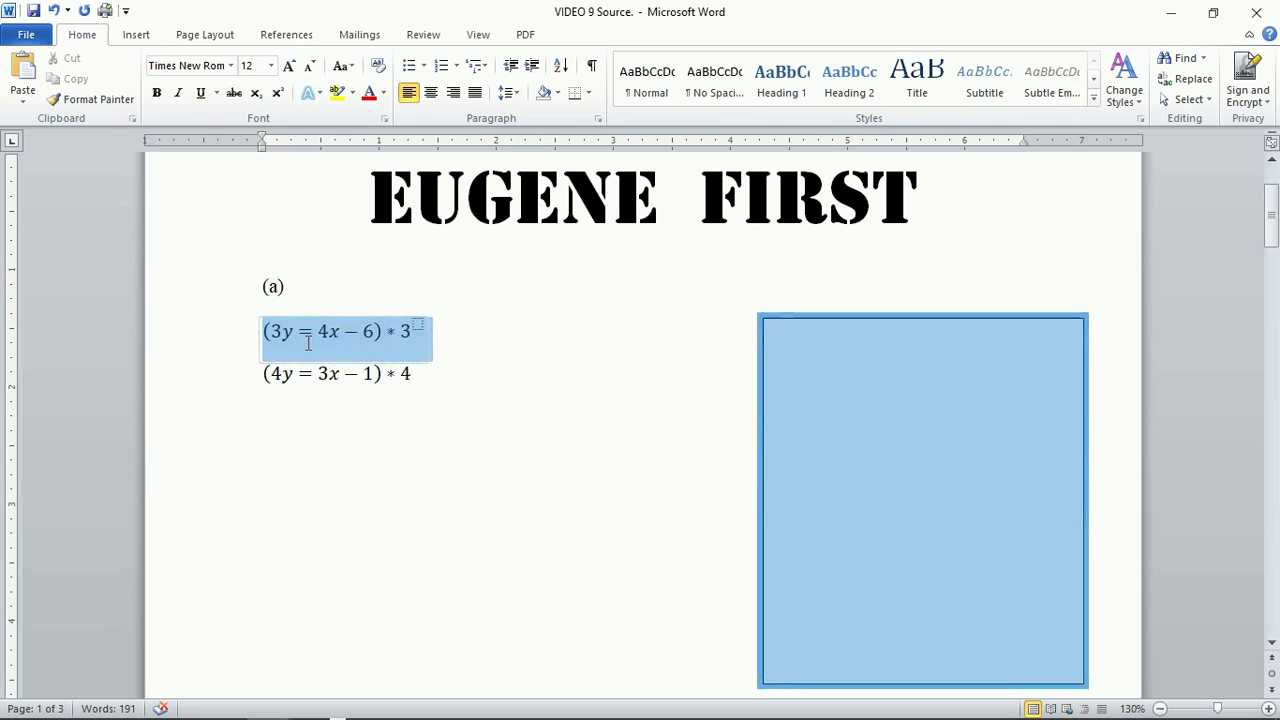
{"action": "left_click", "coordinate": [286, 349]}
{"action": "mouse_move", "coordinate": [263, 330]}
{"action": "left_mouse_down"}
{"action": "mouse_move", "coordinate": [386, 380]}
{"action": "mouse_move", "coordinate": [420, 380]}
{"action": "left_mouse_up"}
{"action": "right_click", "coordinate": [362, 379]}
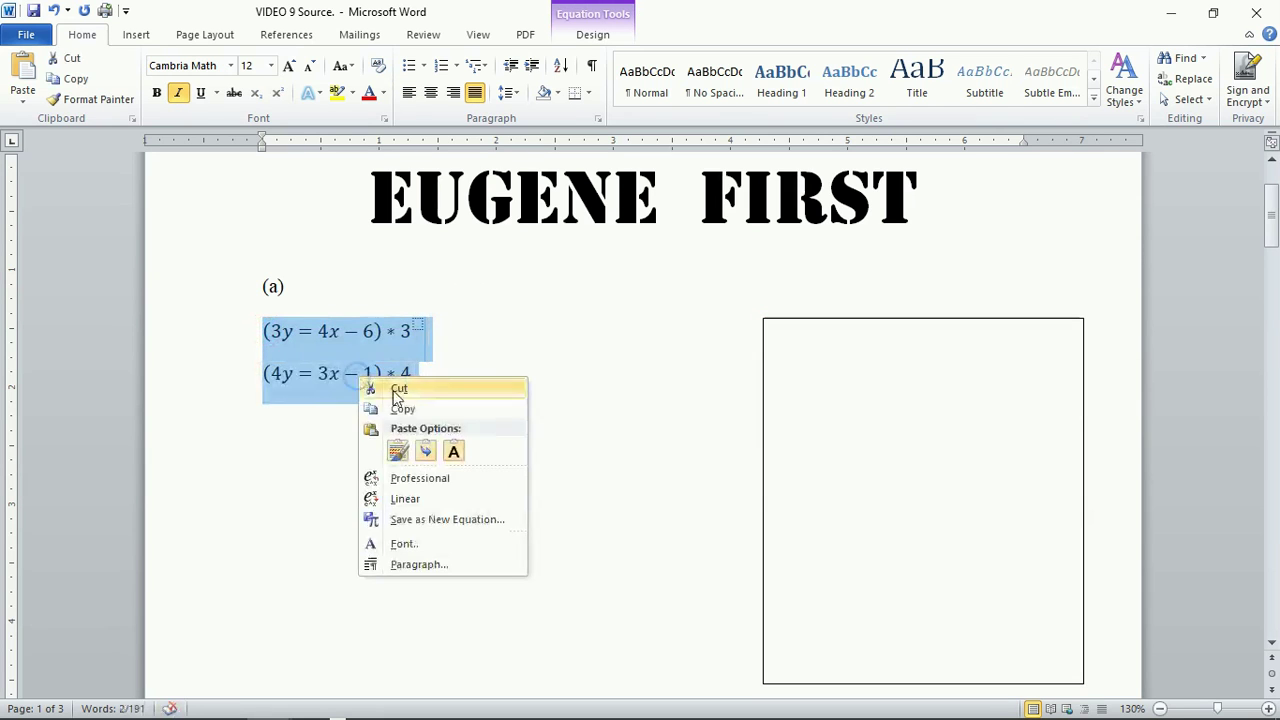
{"action": "left_click", "coordinate": [403, 409]}
Paste the equations two lines below the originals and left-align the copy.
{"action": "left_click", "coordinate": [449, 386]}
{"action": "key", "text": "Return"}
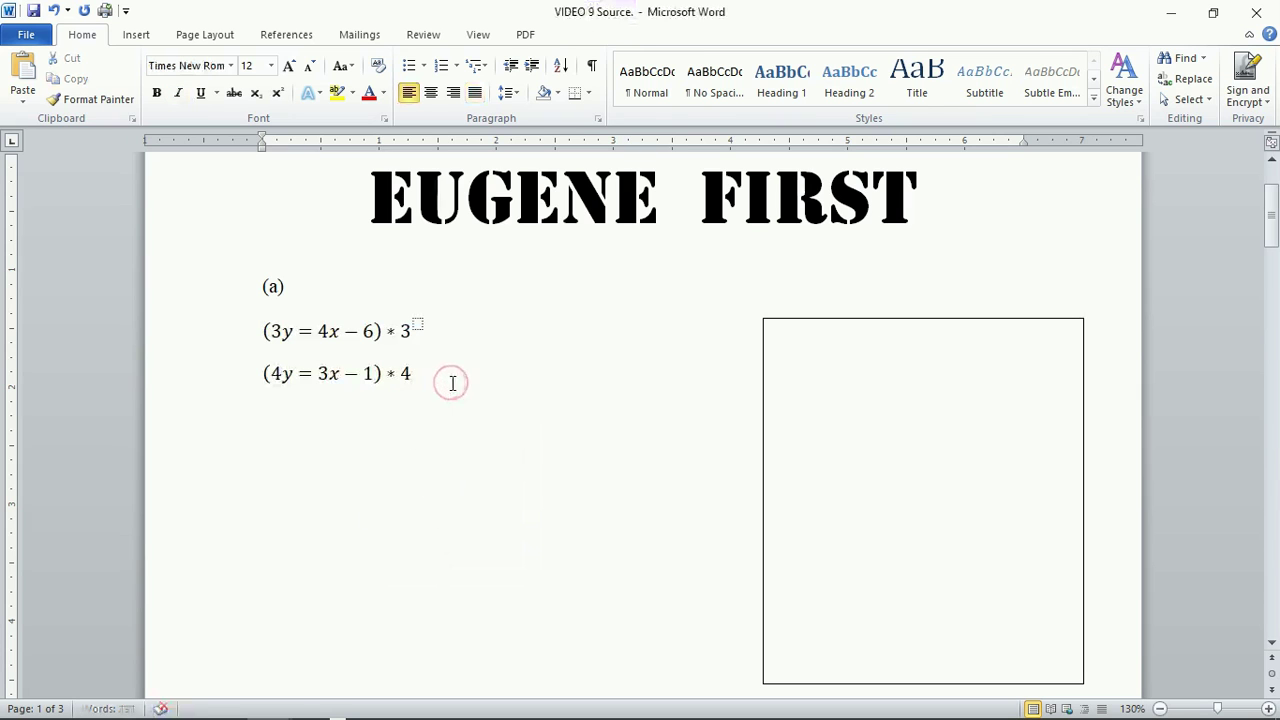
{"action": "key", "text": "Return"}
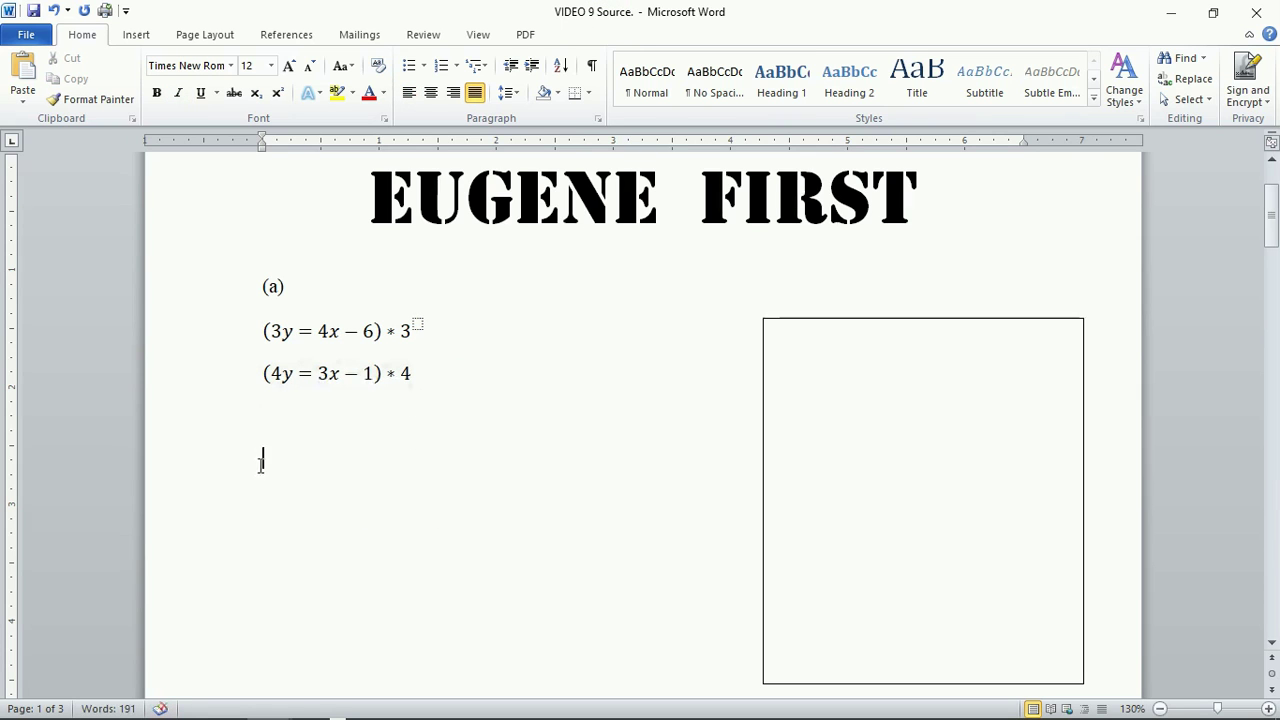
{"action": "right_click", "coordinate": [269, 463]}
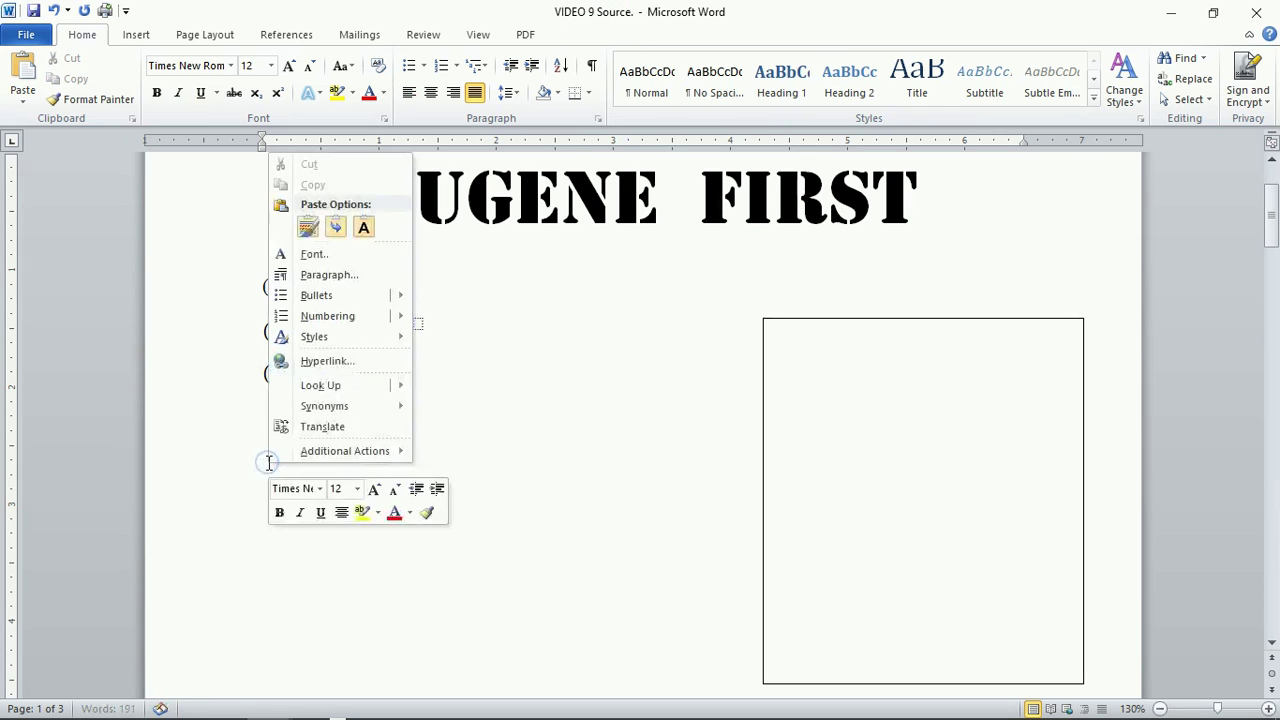
{"action": "left_click", "coordinate": [307, 226]}
{"action": "left_click", "coordinate": [556, 457]}
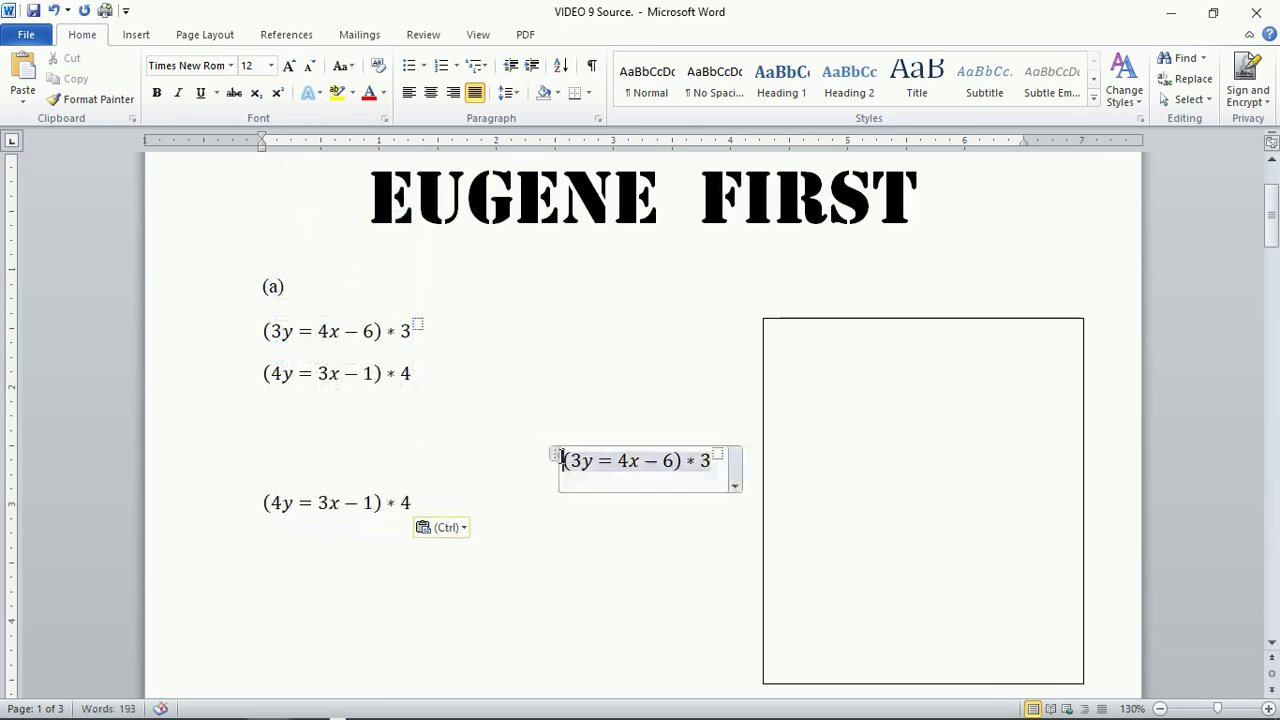
{"action": "left_click", "coordinate": [409, 92]}
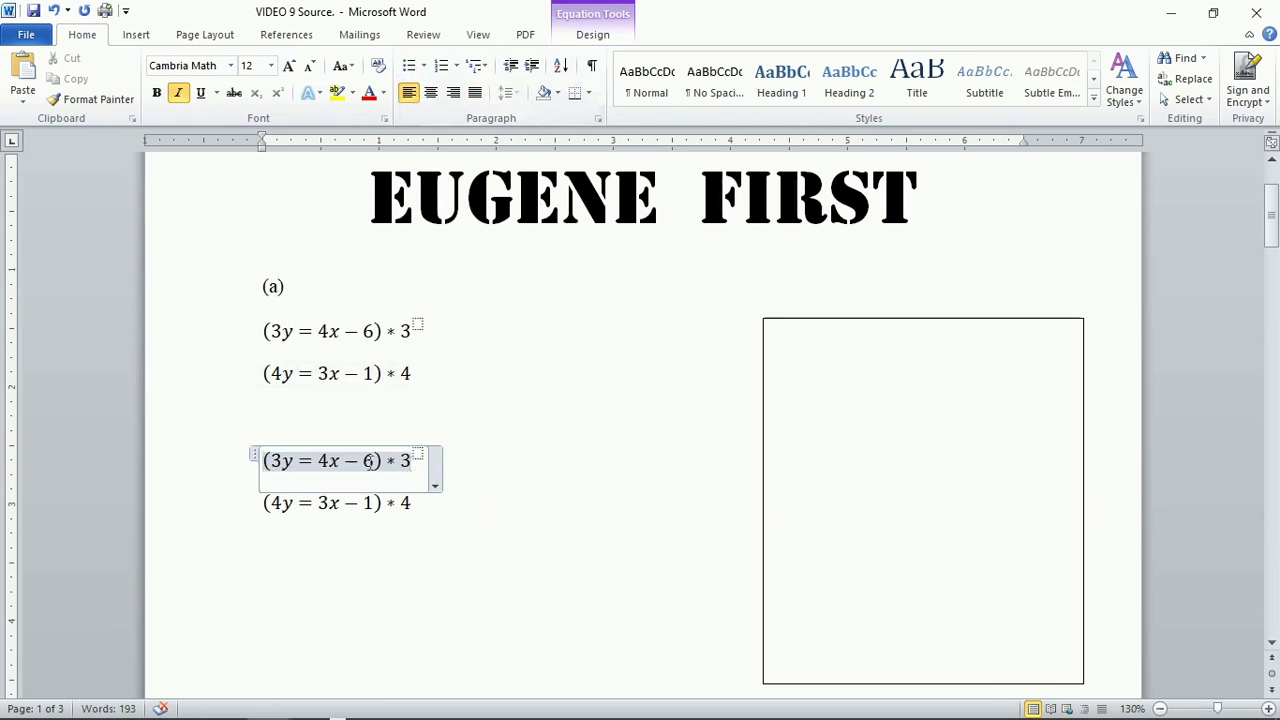
{"action": "left_click", "coordinate": [284, 462]}
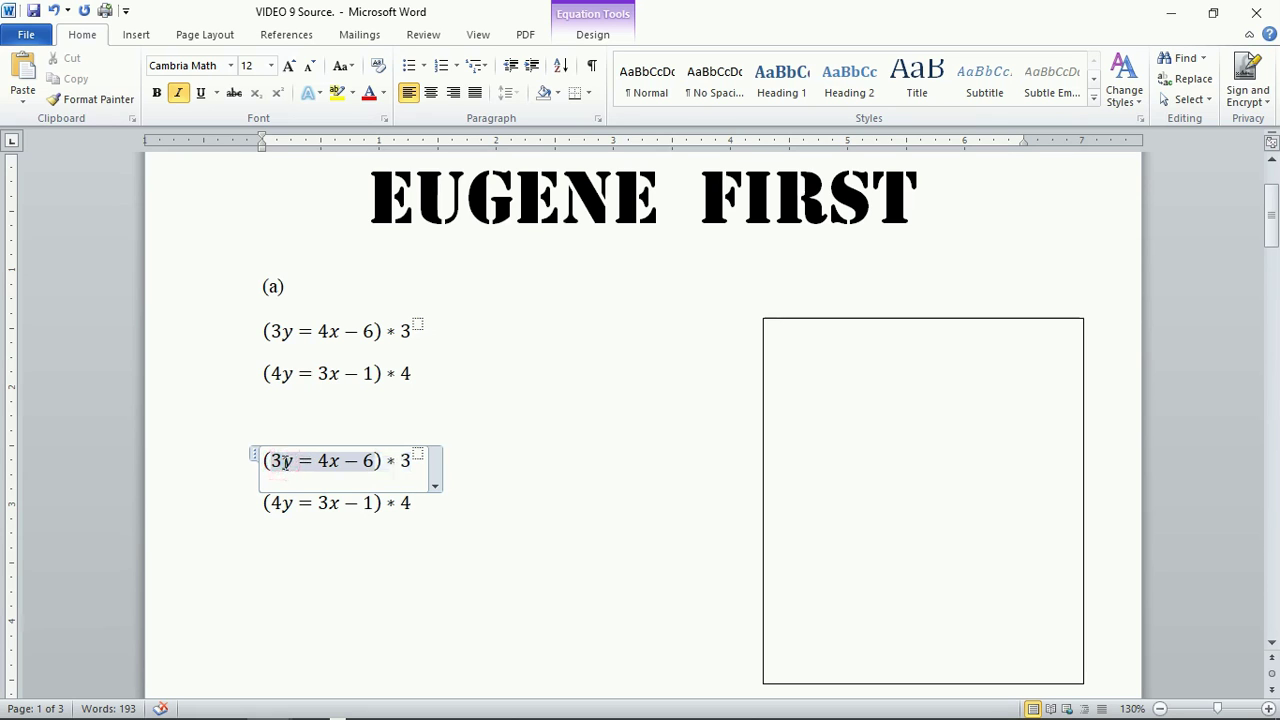
Rewrite the first copy as (9y = 12x − 18), removing its trailing *3.
{"action": "key", "text": "BackSpace"}
{"action": "type", "text": "9"}
{"action": "double_click", "coordinate": [270, 460]}
{"action": "left_click", "coordinate": [270, 460]}
{"action": "left_click", "coordinate": [324, 461]}
{"action": "key", "text": "BackSpace"}
{"action": "type", "text": "12"}
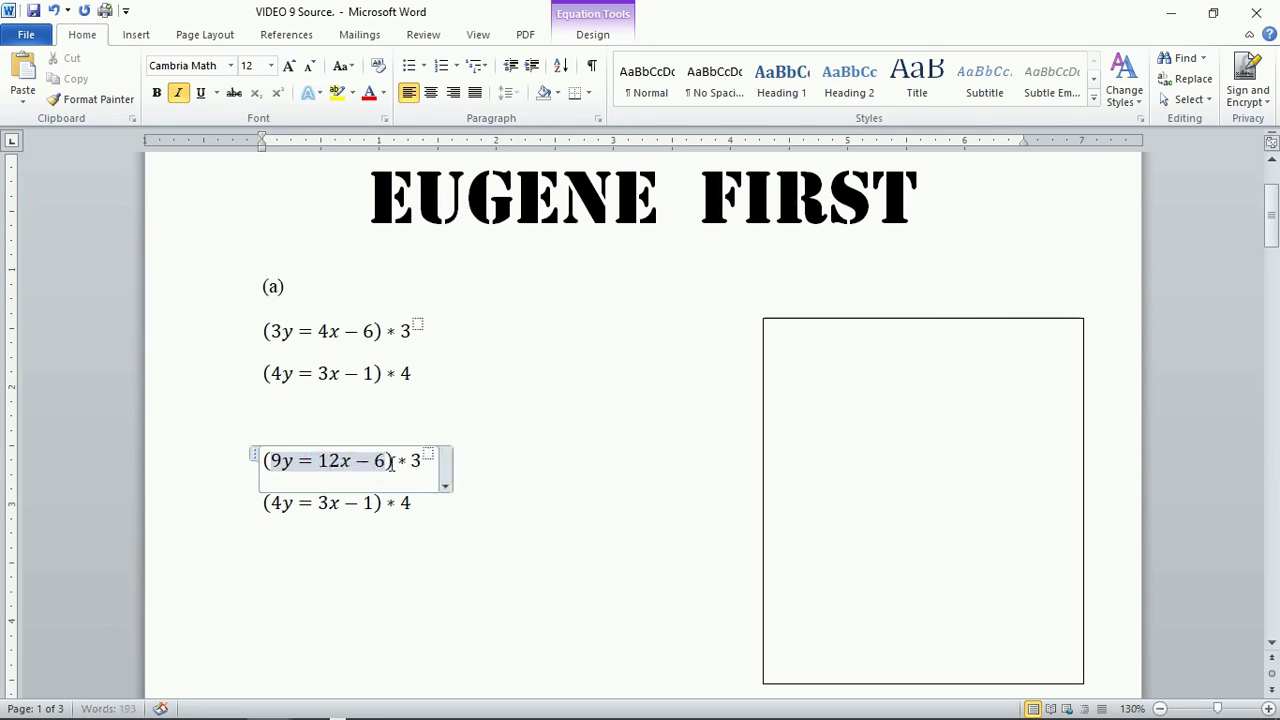
{"action": "left_click", "coordinate": [385, 460]}
{"action": "key", "text": "BackSpace"}
{"action": "type", "text": "18"}
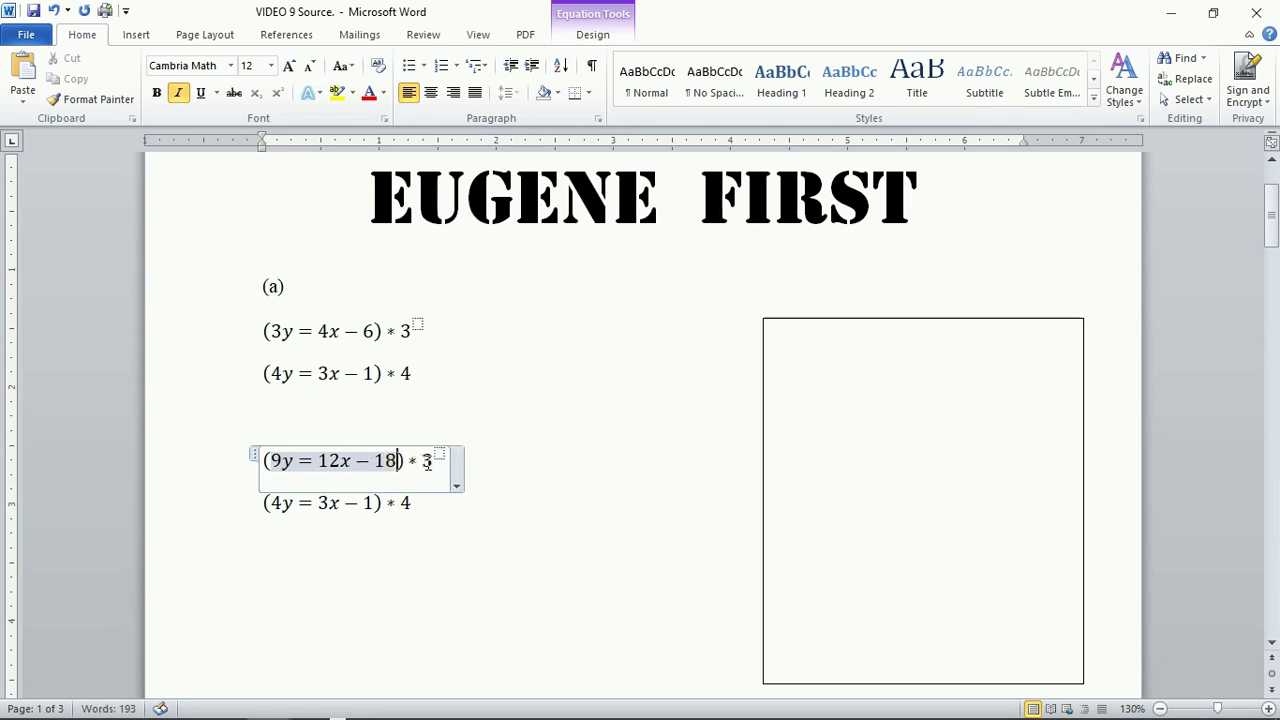
{"action": "left_click", "coordinate": [432, 461]}
{"action": "key", "text": "BackSpace"}
{"action": "key", "text": "BackSpace"}
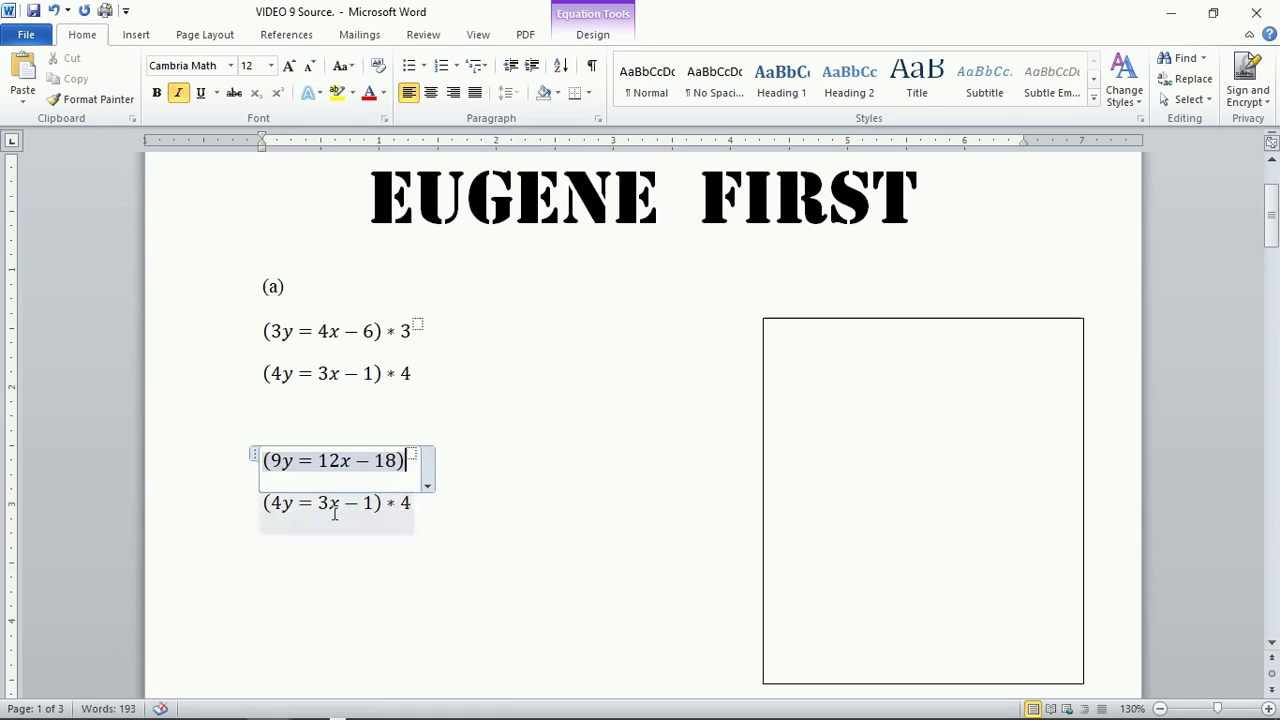
Rewrite the second copy as (16y = 12x − 4), removing its trailing *4.
{"action": "left_click", "coordinate": [284, 500]}
{"action": "key", "text": "shift+Left"}
{"action": "type", "text": "16"}
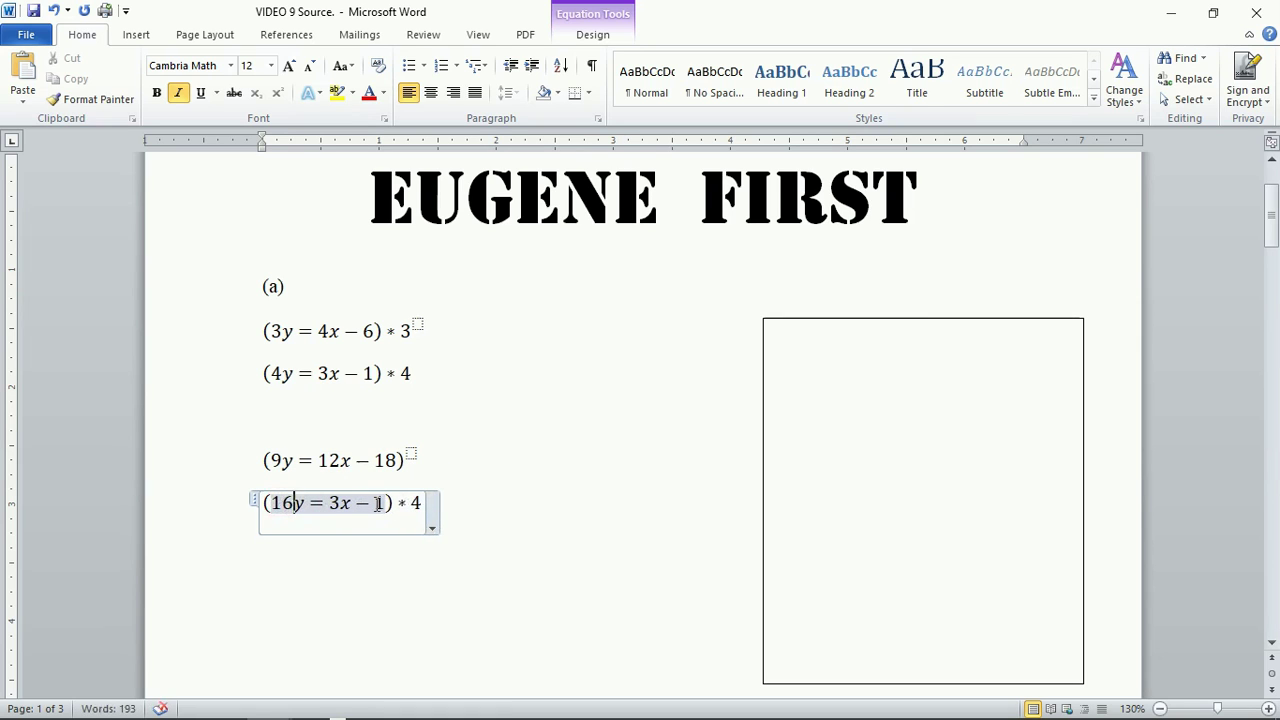
{"action": "left_click", "coordinate": [338, 501]}
{"action": "key", "text": "BackSpace"}
{"action": "type", "text": "12"}
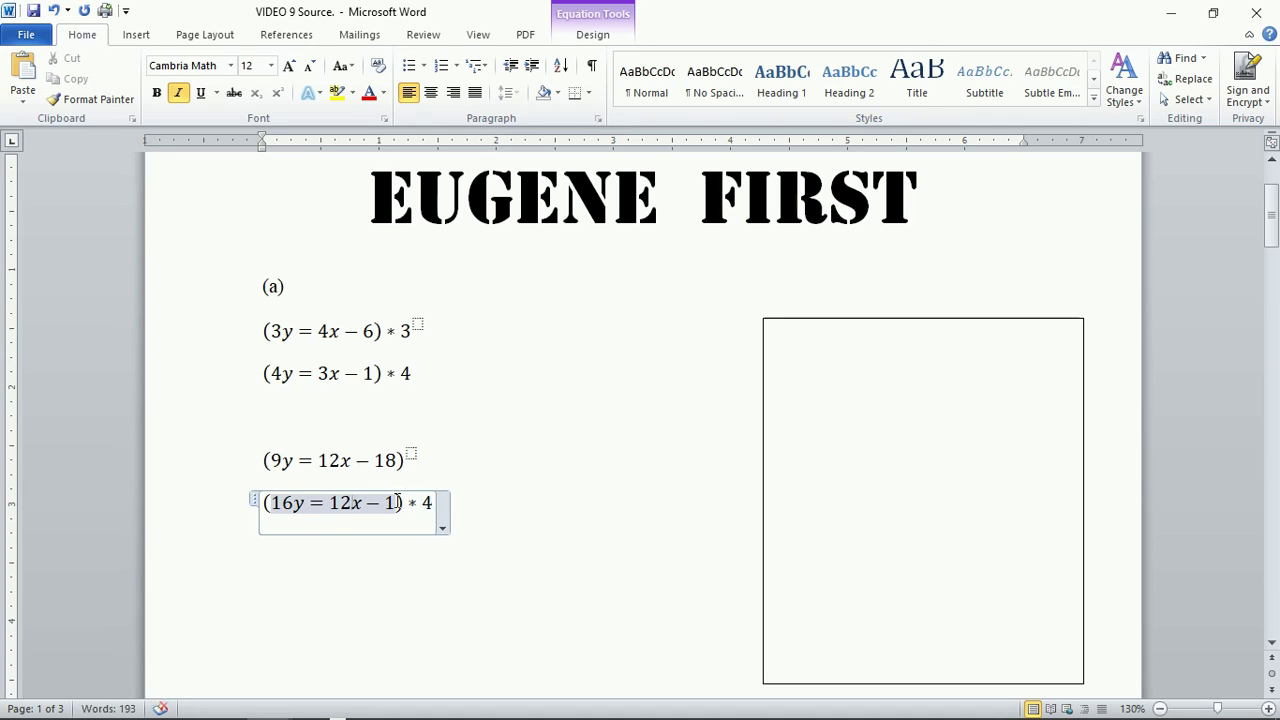
{"action": "left_click", "coordinate": [397, 502]}
{"action": "key", "text": "BackSpace"}
{"action": "type", "text": "4"}
{"action": "key", "text": "BackSpace"}
{"action": "key", "text": "BackSpace"}
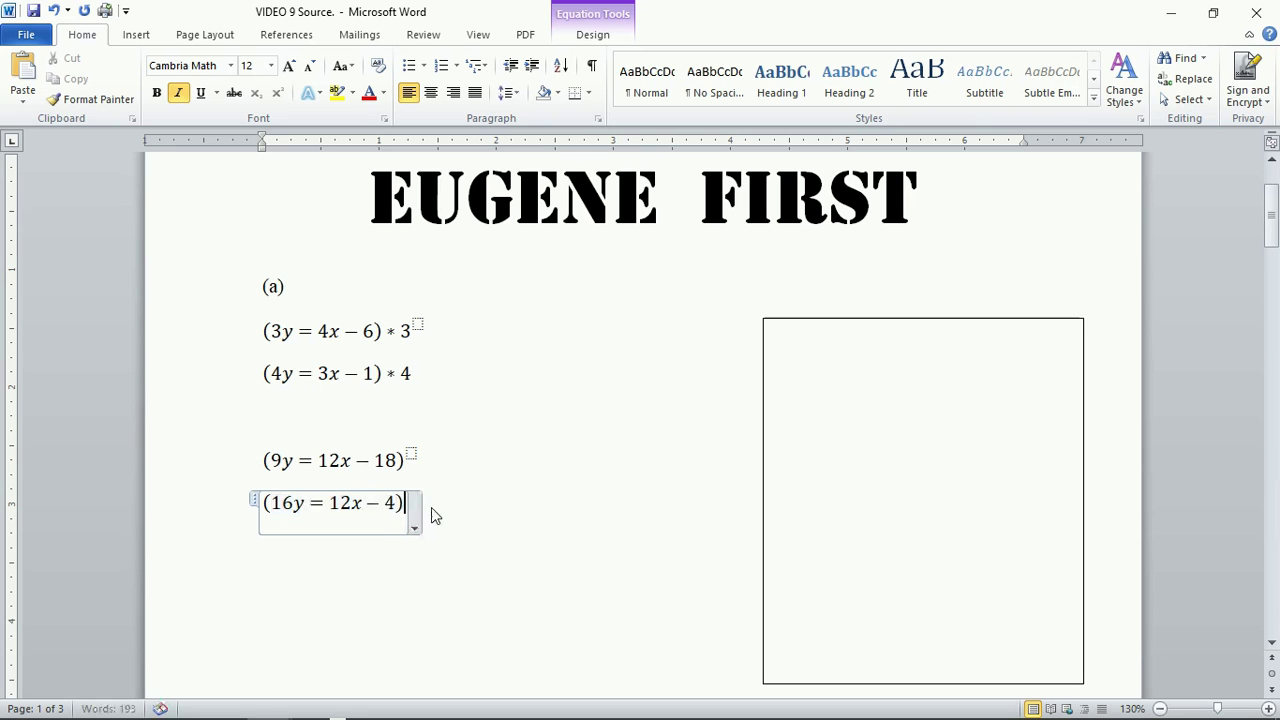
{"action": "left_click", "coordinate": [461, 506]}
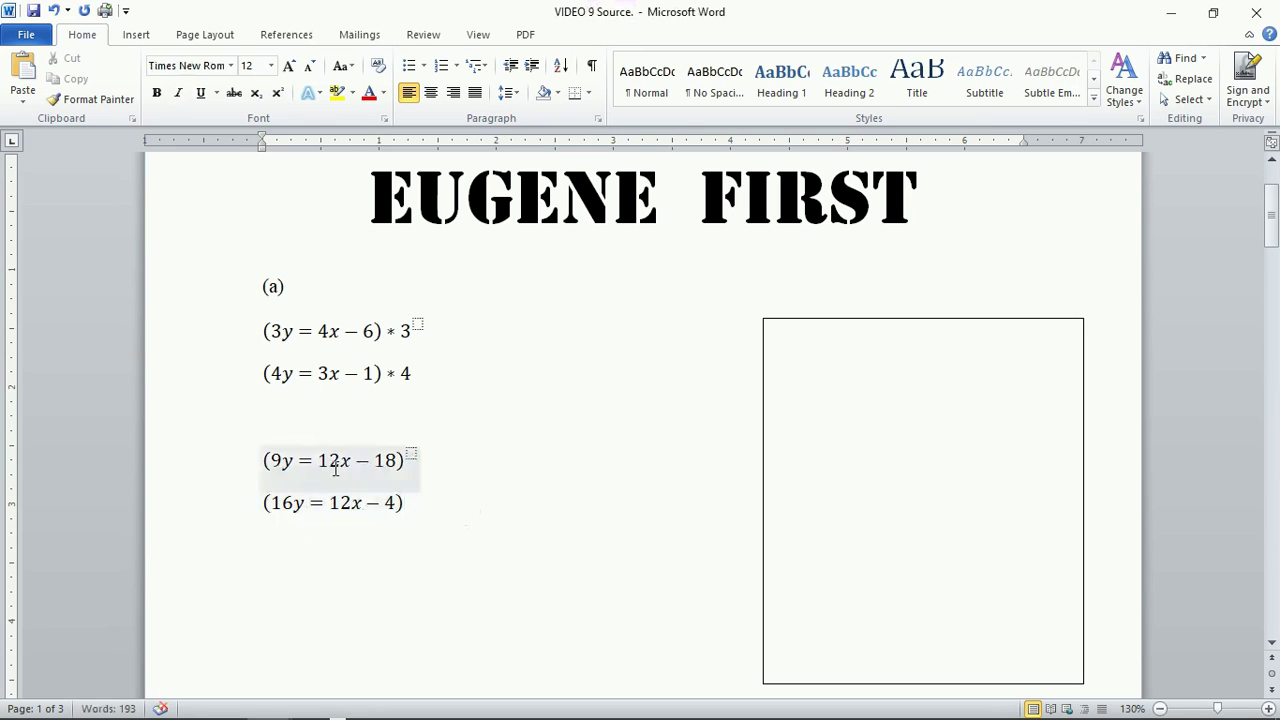
Check the matching 12x terms, then prefix (16y = 12x − 4) with a minus sign.
{"action": "left_click_drag", "start_coordinate": [322, 460], "coordinate": [350, 460]}
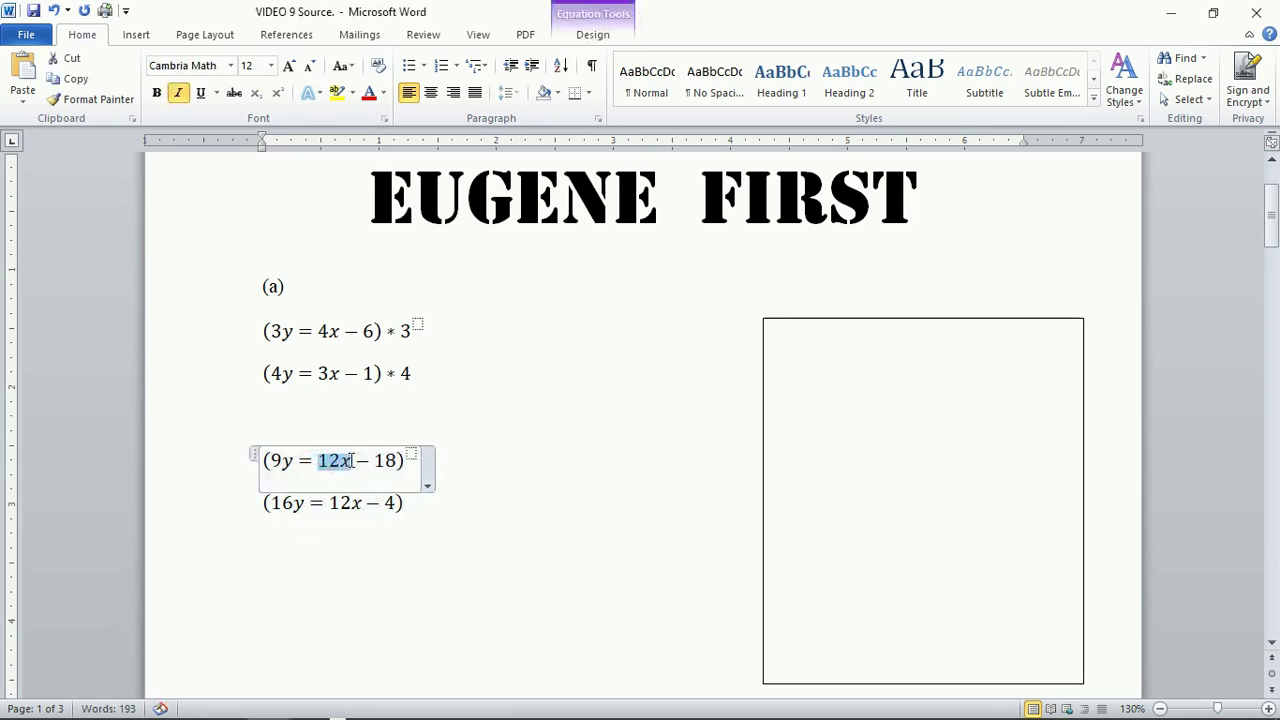
{"action": "left_click", "coordinate": [336, 503]}
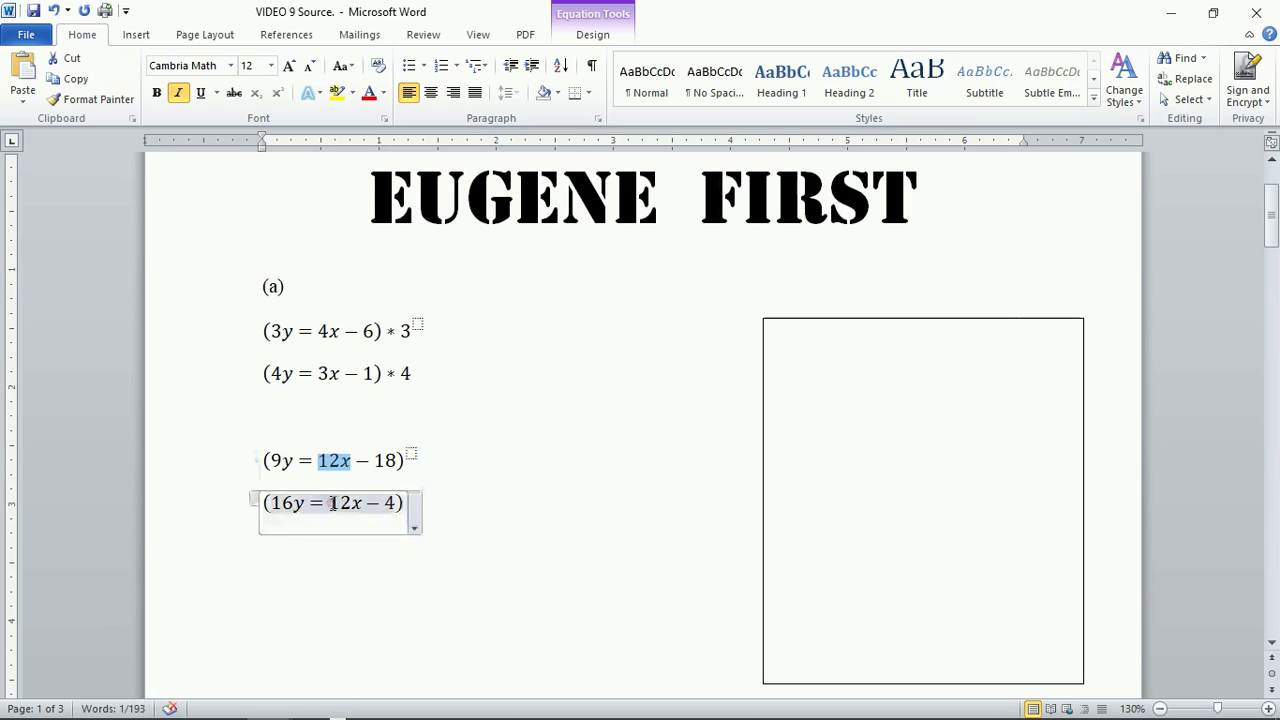
{"action": "left_click_drag", "start_coordinate": [341, 504], "coordinate": [352, 506]}
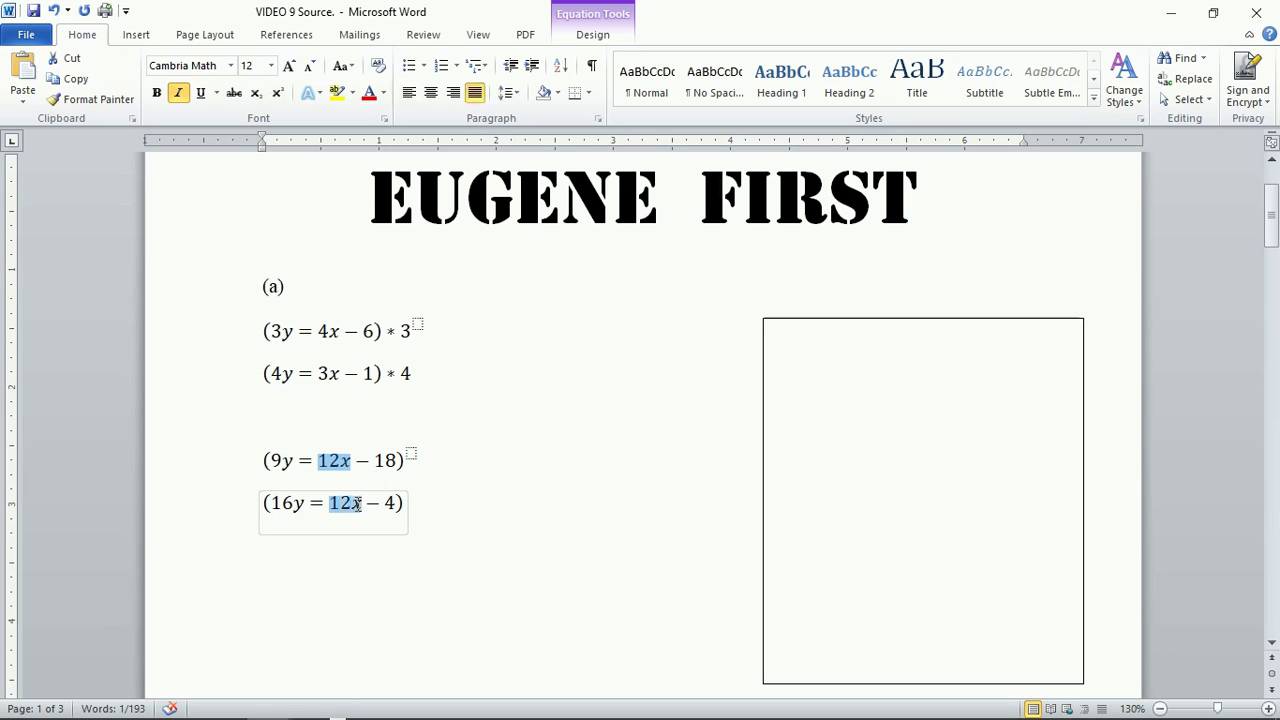
{"action": "left_click", "coordinate": [324, 466]}
{"action": "left_click", "coordinate": [274, 543]}
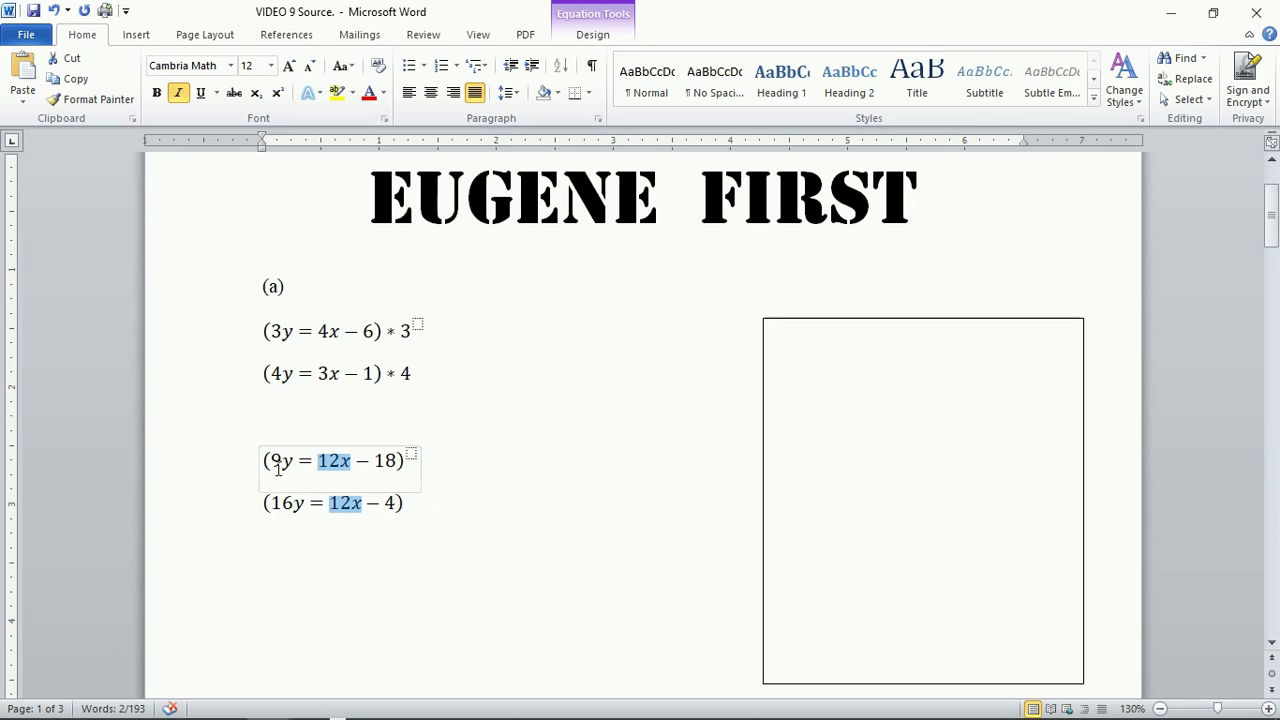
{"action": "left_click_drag", "start_coordinate": [265, 460], "coordinate": [403, 462]}
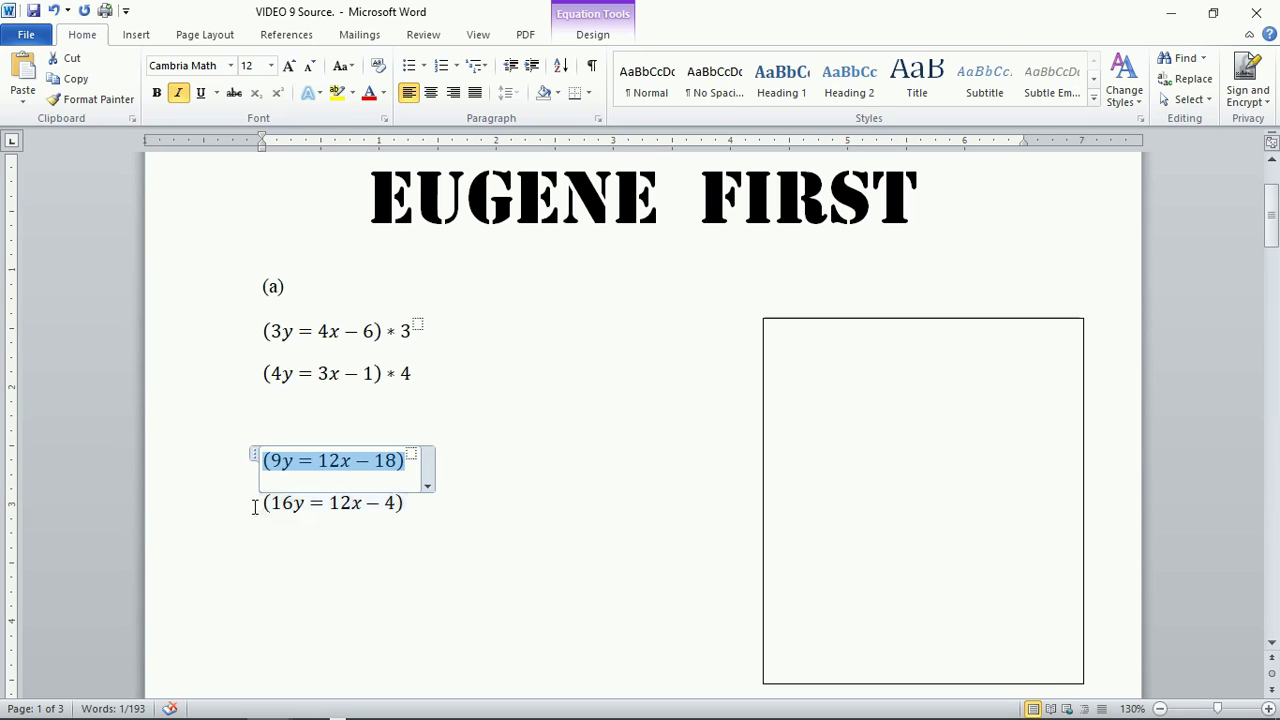
{"action": "left_click", "coordinate": [255, 504]}
{"action": "type", "text": "-"}
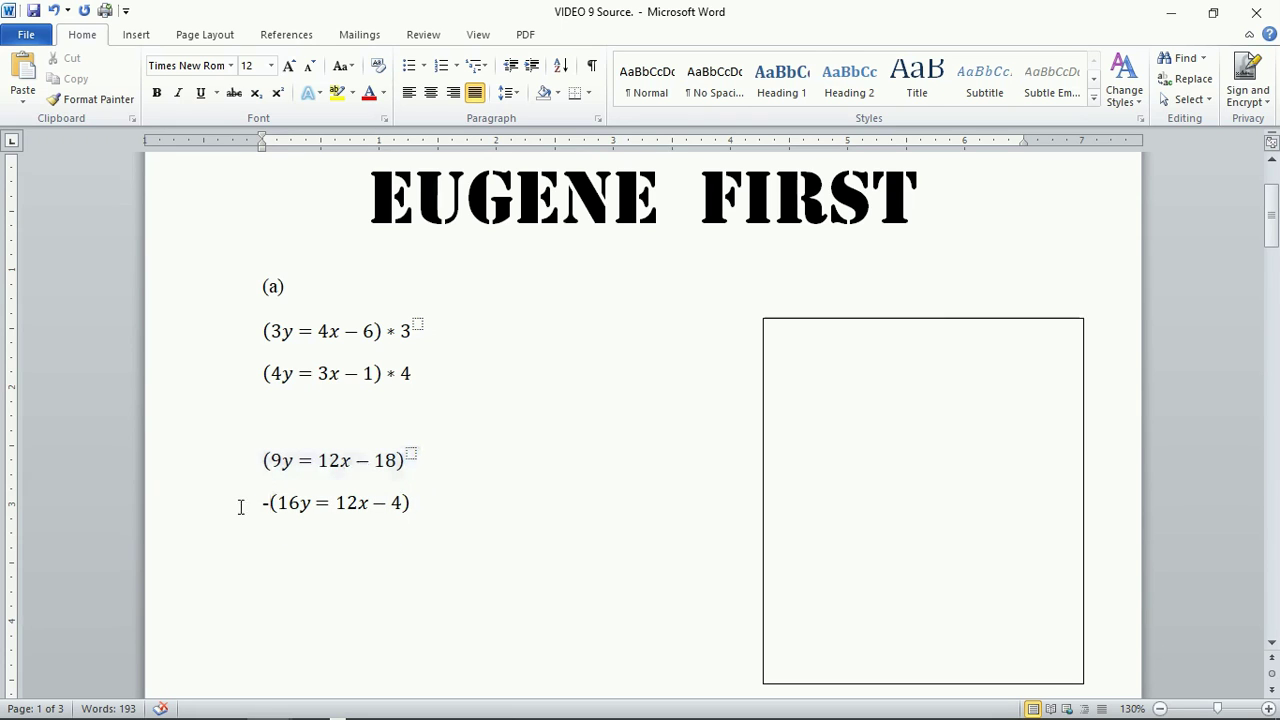
{"action": "key", "text": "Return"}
Insert a new equation reading −7y = 0 − 14 below the subtraction.
{"action": "left_click", "coordinate": [136, 36]}
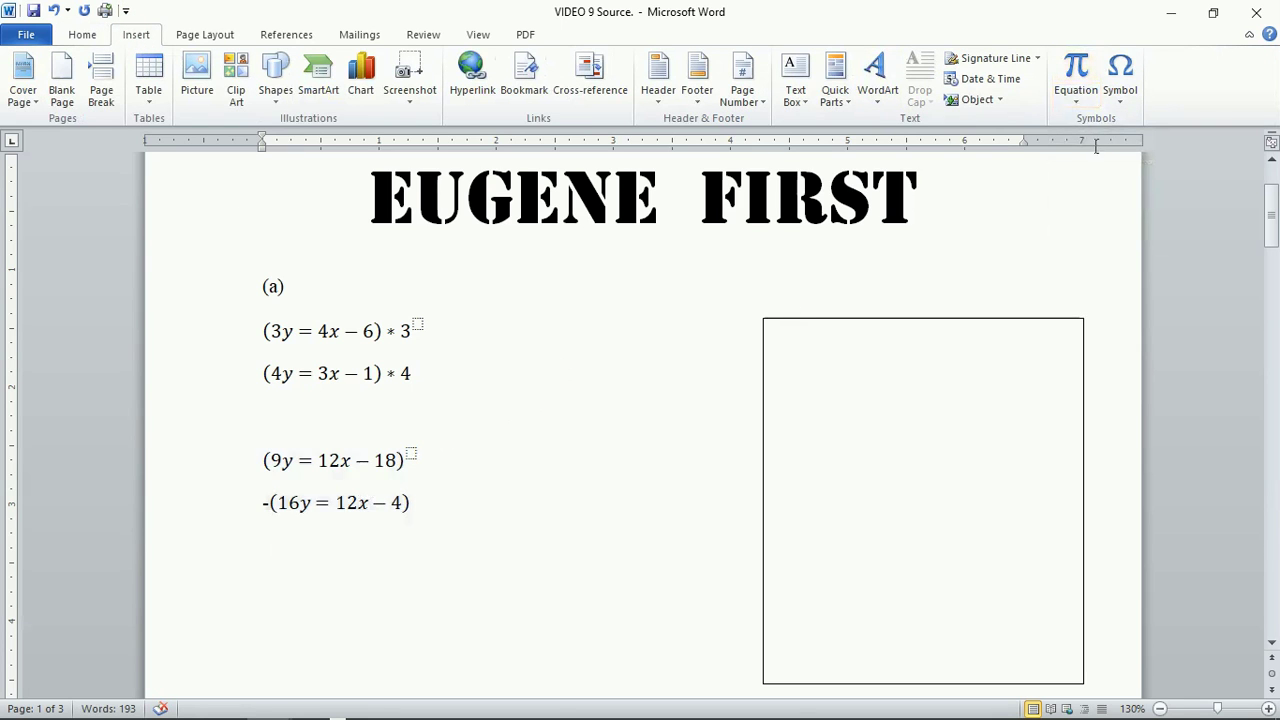
{"action": "left_click", "coordinate": [1078, 75]}
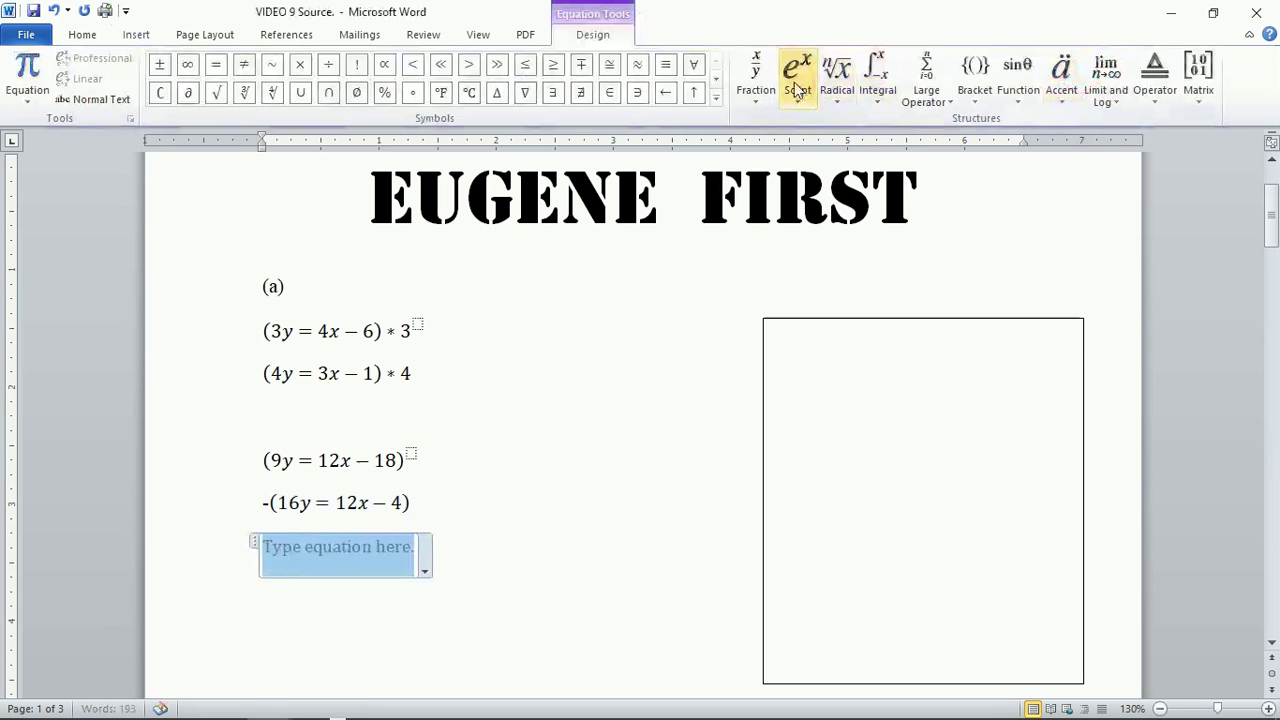
{"action": "left_click", "coordinate": [797, 80]}
{"action": "left_click", "coordinate": [817, 177]}
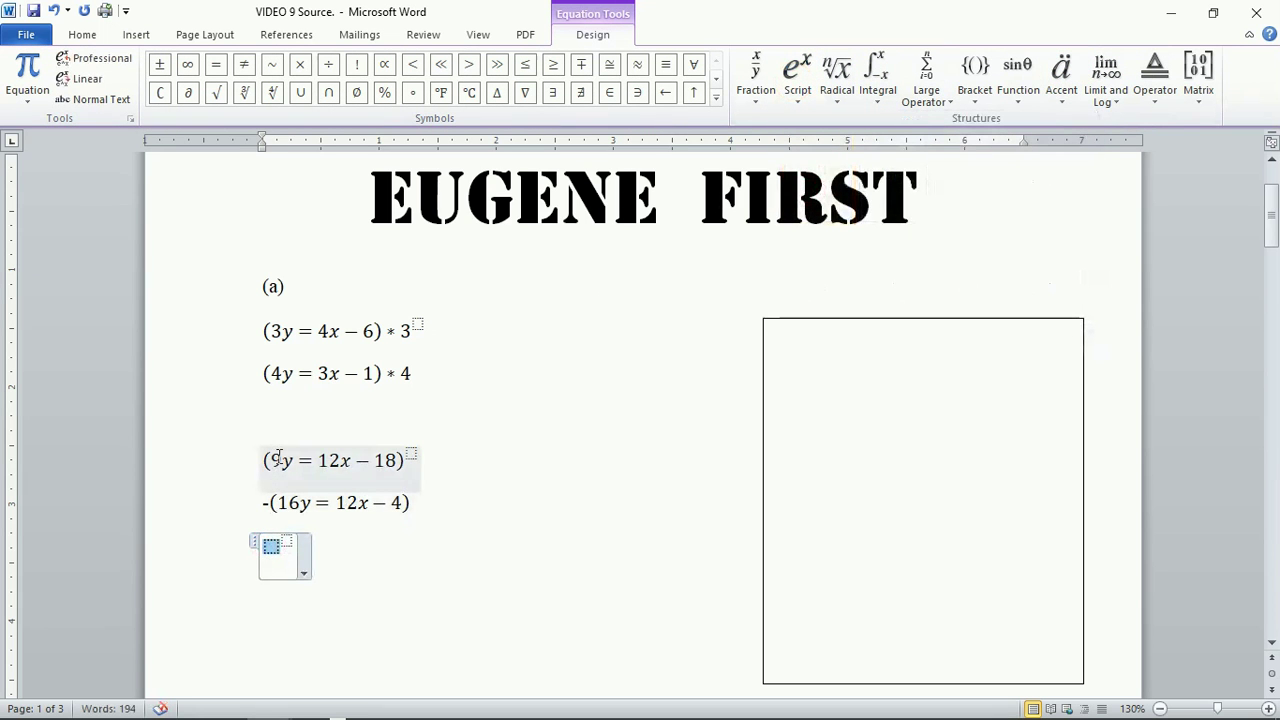
{"action": "left_click", "coordinate": [273, 544]}
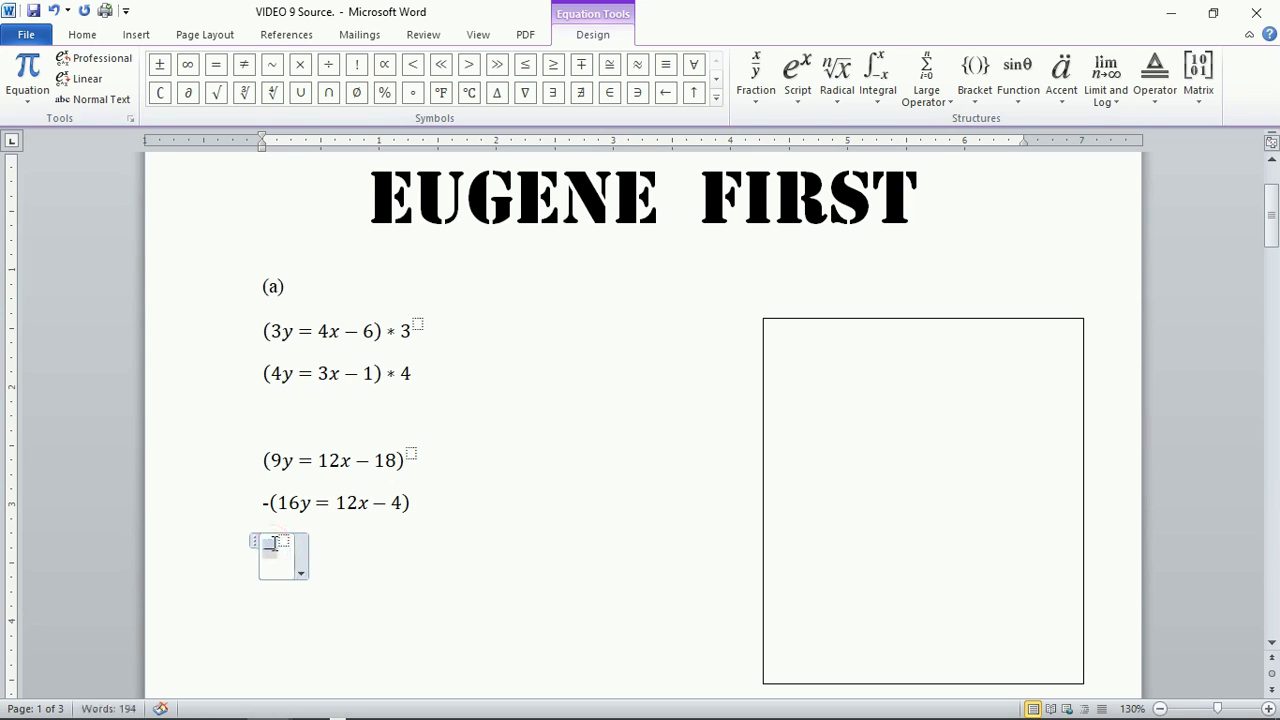
{"action": "type", "text": "-17"}
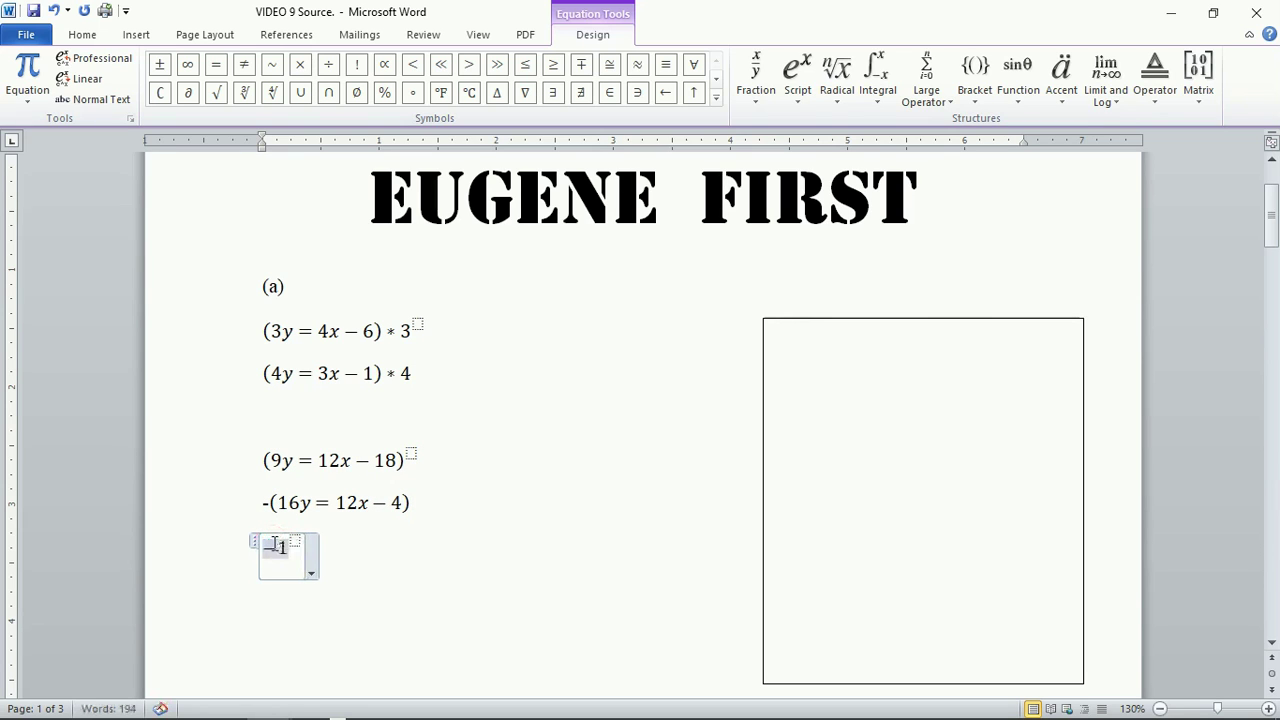
{"action": "key", "text": "BackSpace"}
{"action": "key", "text": "BackSpace"}
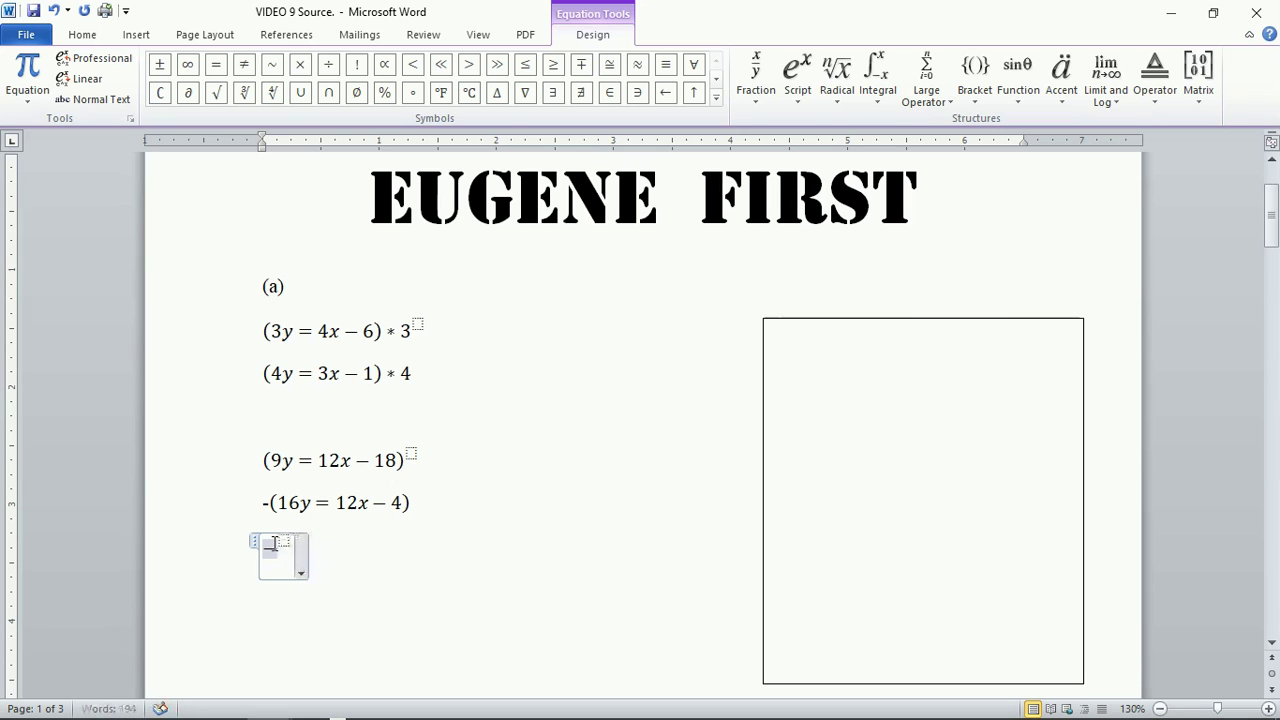
{"action": "type", "text": "7y"}
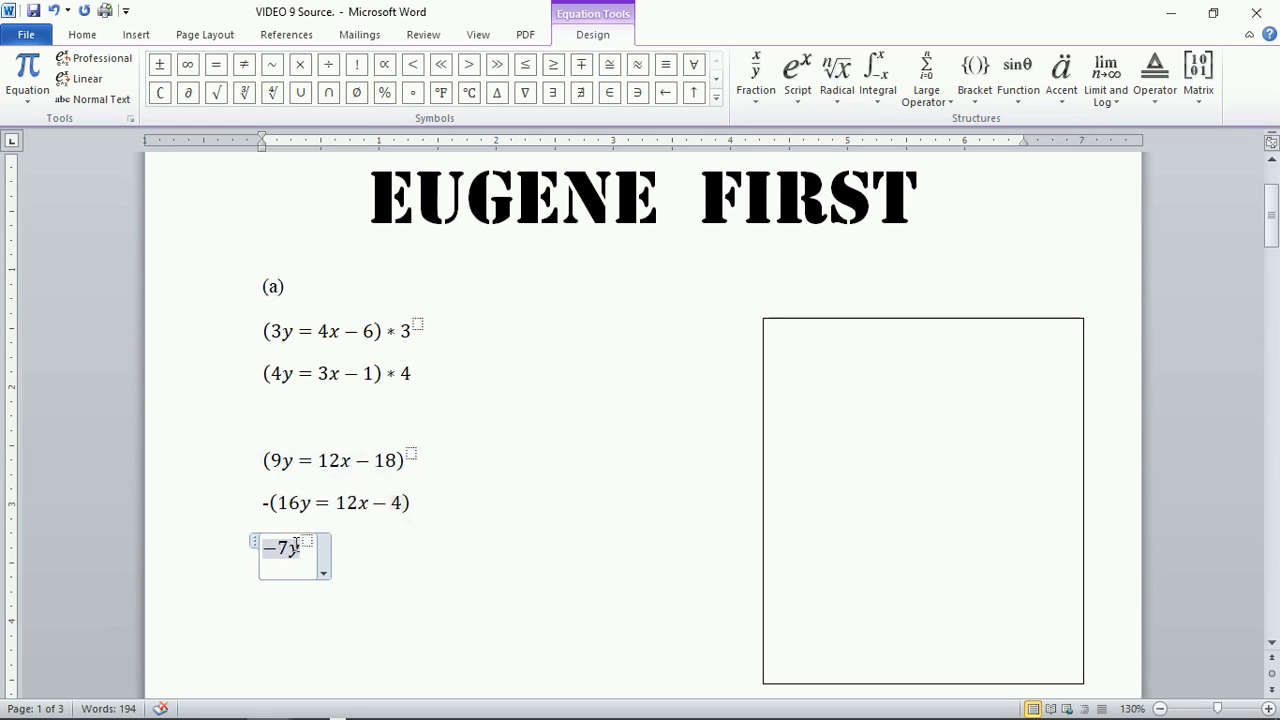
{"action": "type", "text": "= "}
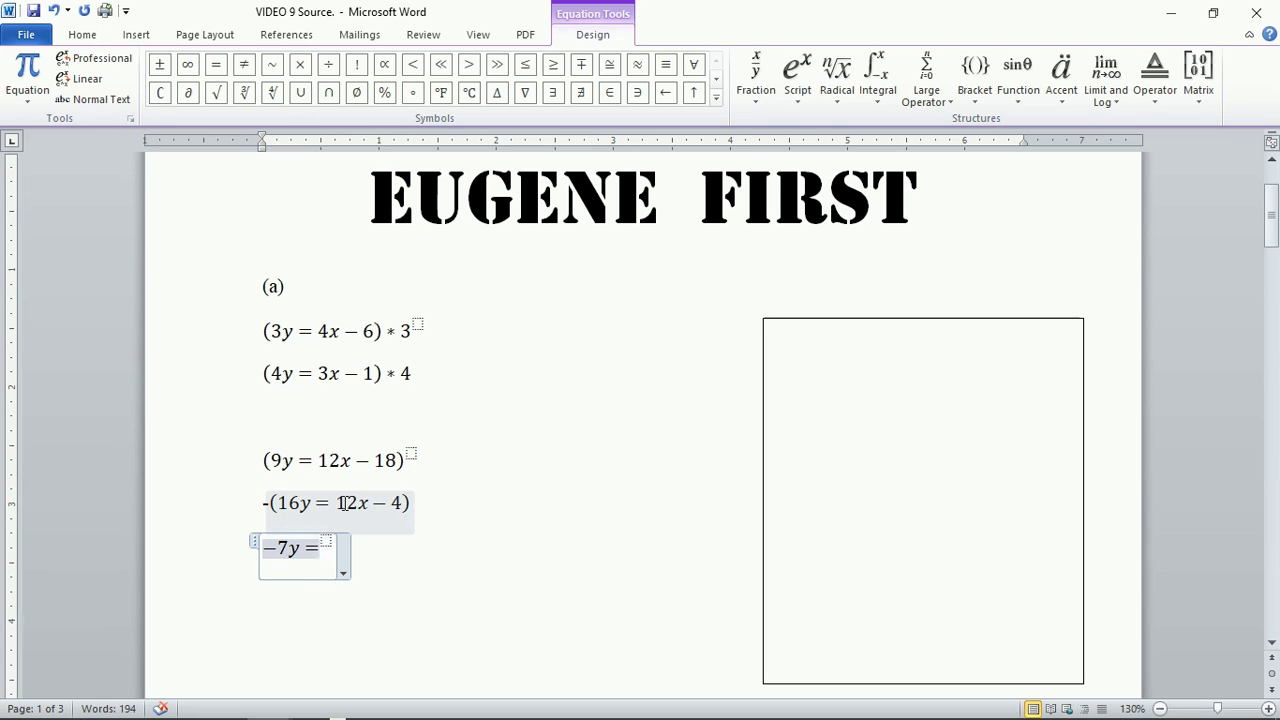
{"action": "type", "text": "0"}
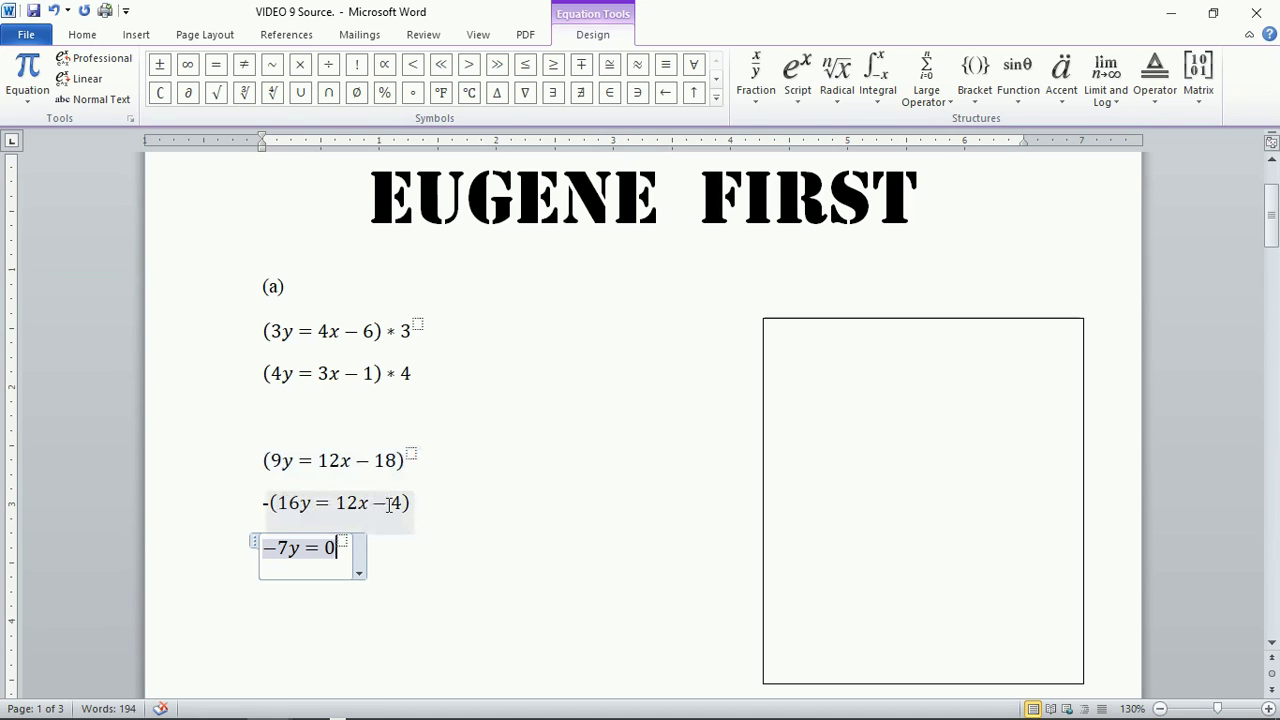
{"action": "type", "text": "-14"}
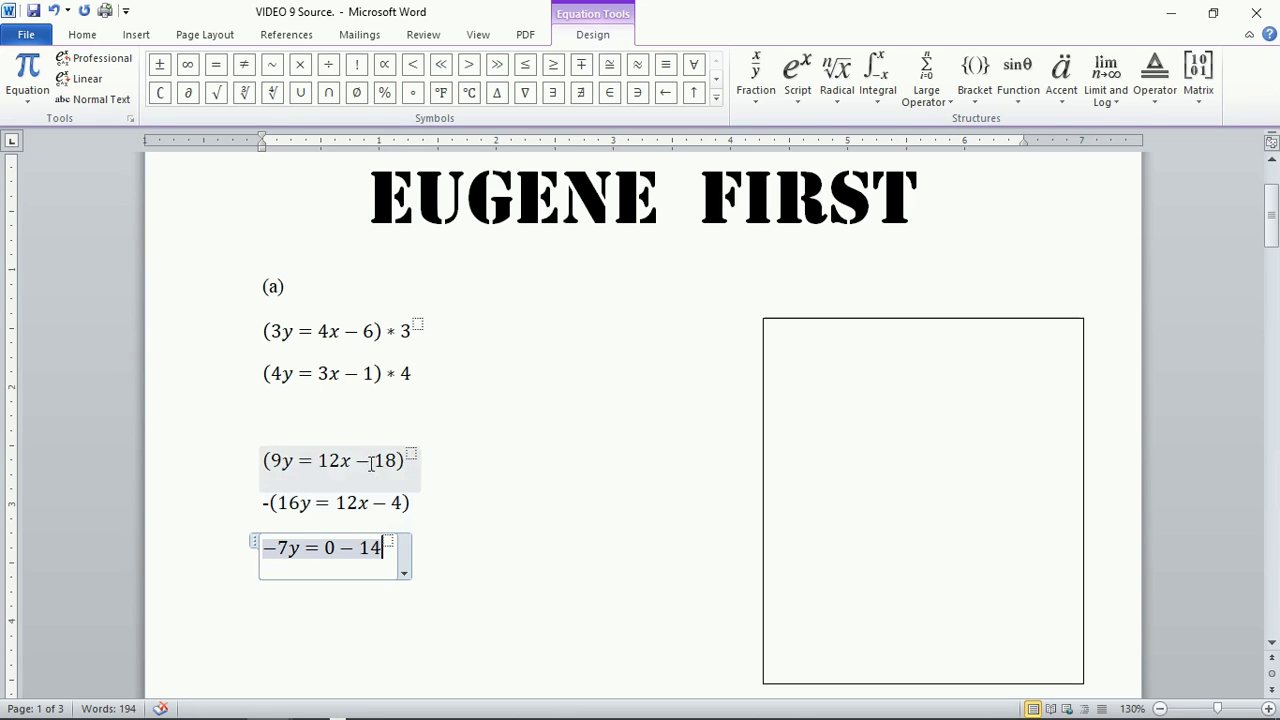
{"action": "left_click", "coordinate": [428, 562]}
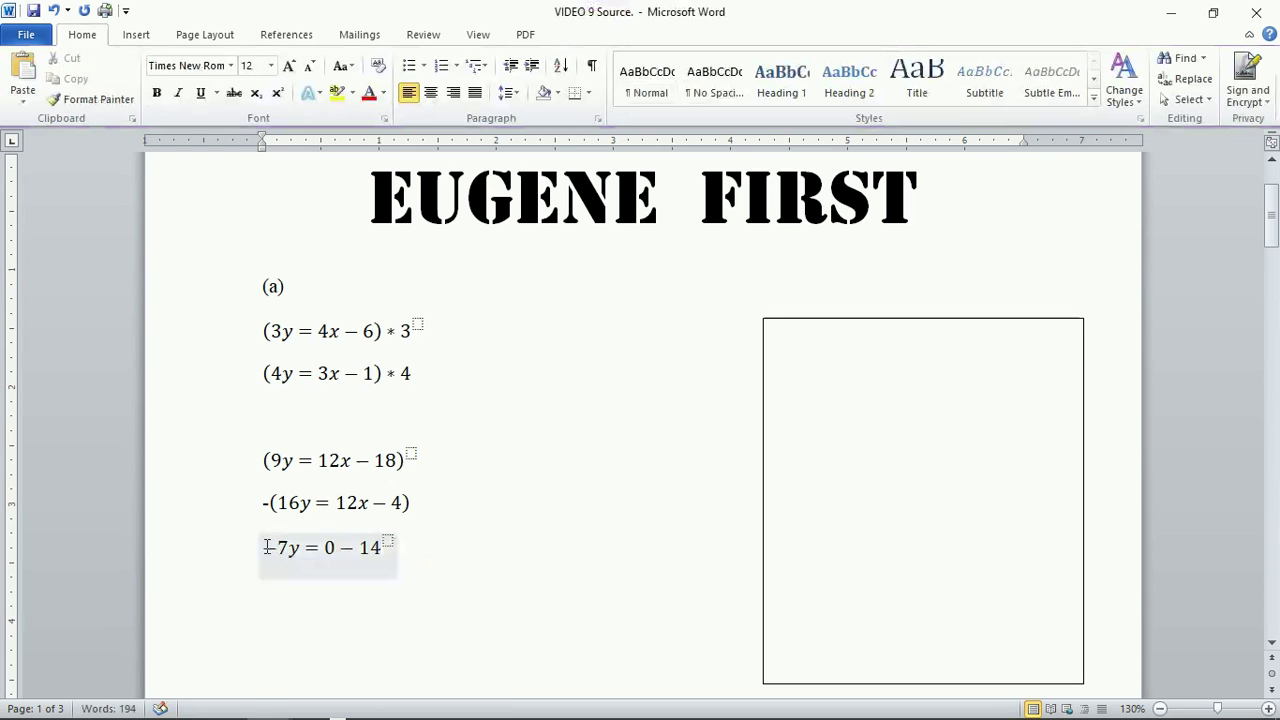
Copy the −7y = 0 − 14 equation.
{"action": "left_click_drag", "start_coordinate": [267, 547], "coordinate": [380, 548]}
{"action": "right_click", "coordinate": [352, 558]}
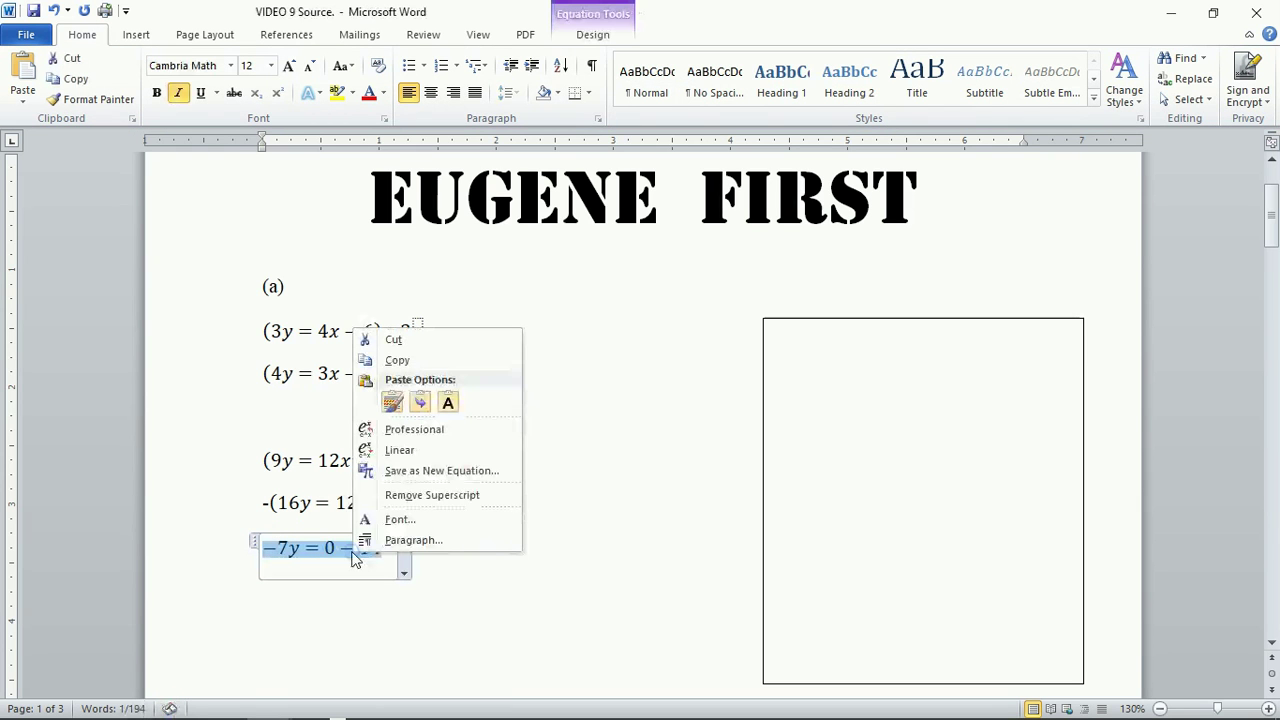
{"action": "left_click", "coordinate": [398, 360]}
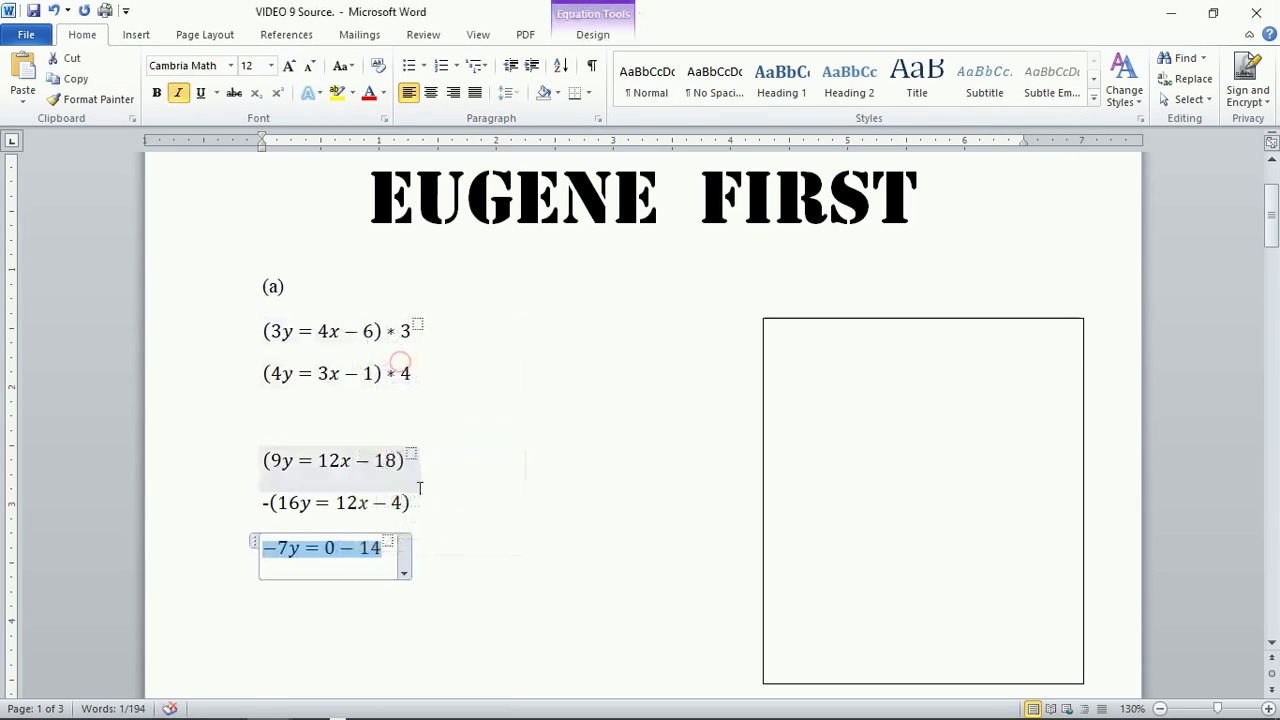
{"action": "left_click", "coordinate": [404, 571]}
{"action": "left_click", "coordinate": [428, 549]}
Paste the equation on a new line and delete the 0 so it reads −7y = −14.
{"action": "key", "text": "Return"}
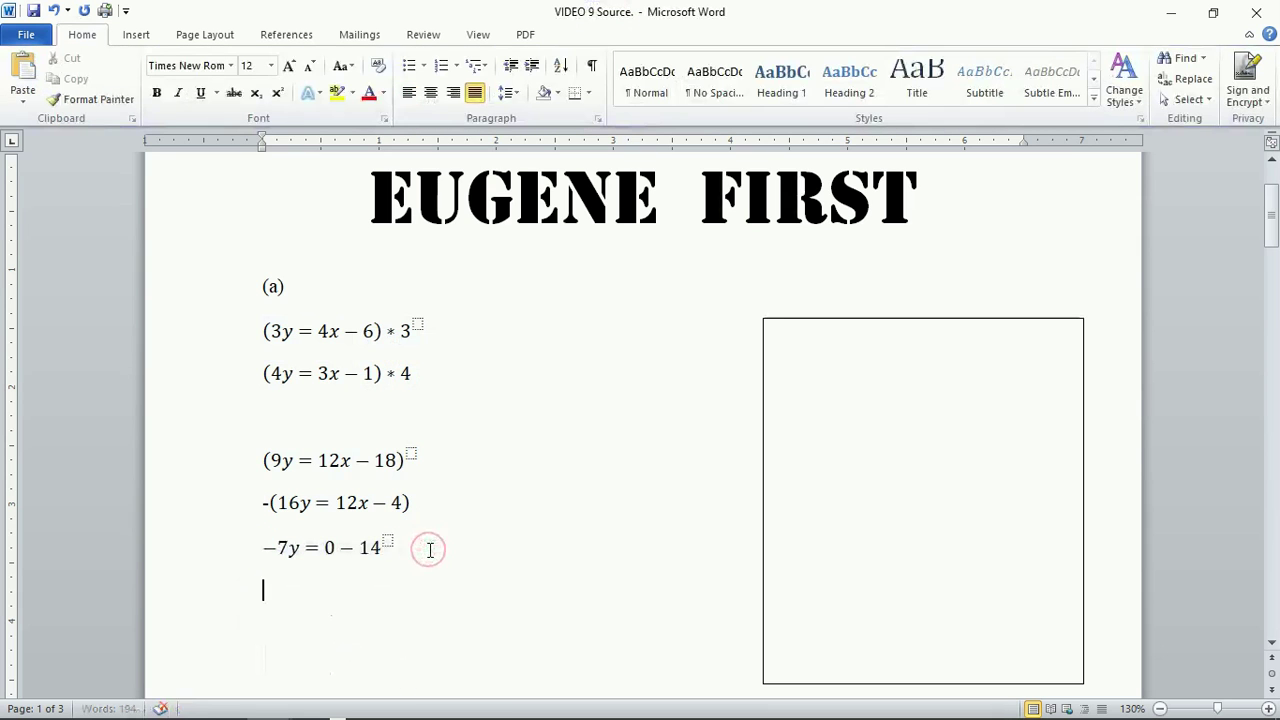
{"action": "right_click", "coordinate": [260, 600]}
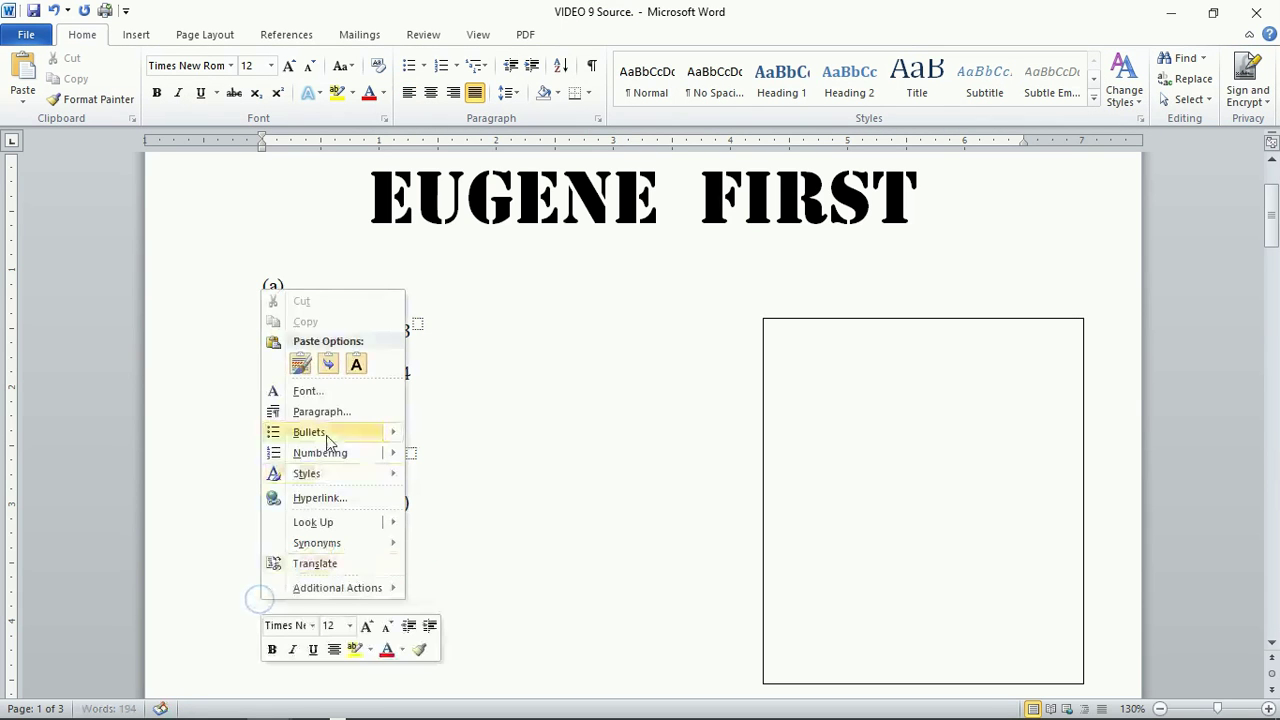
{"action": "left_click", "coordinate": [304, 366]}
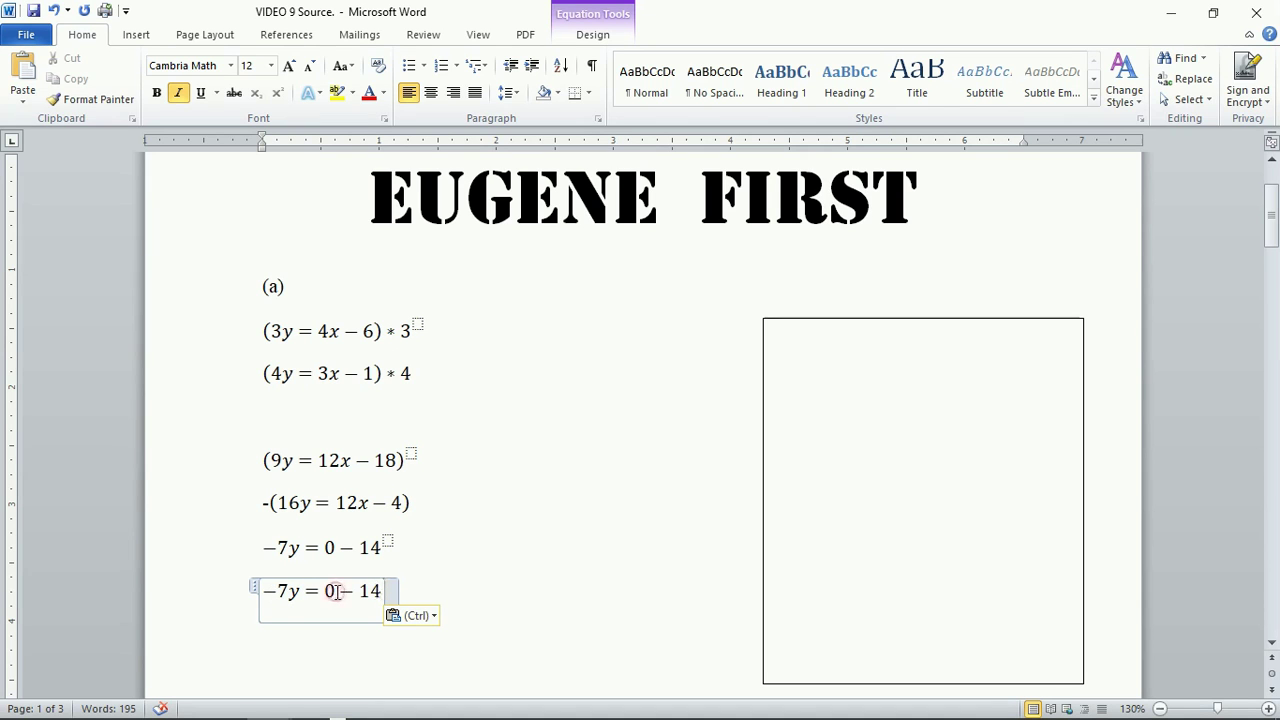
{"action": "left_click", "coordinate": [337, 591]}
{"action": "key", "text": "BackSpace"}
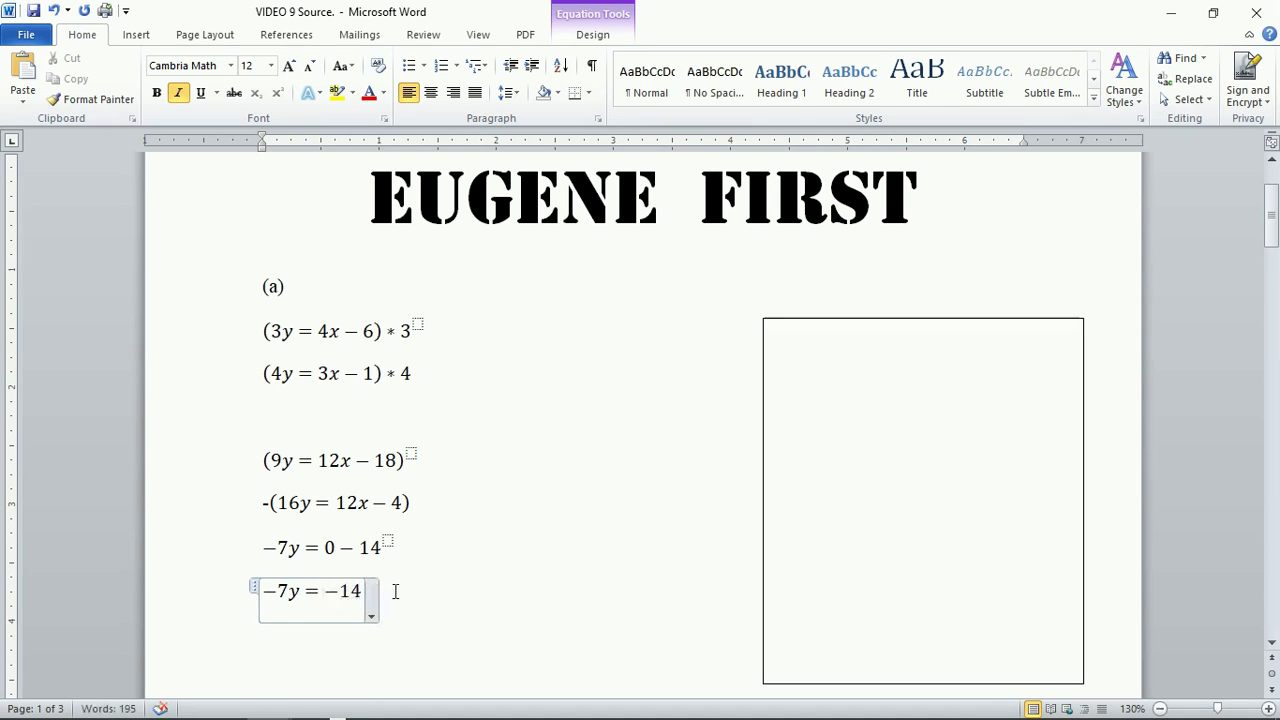
{"action": "left_click", "coordinate": [395, 592]}
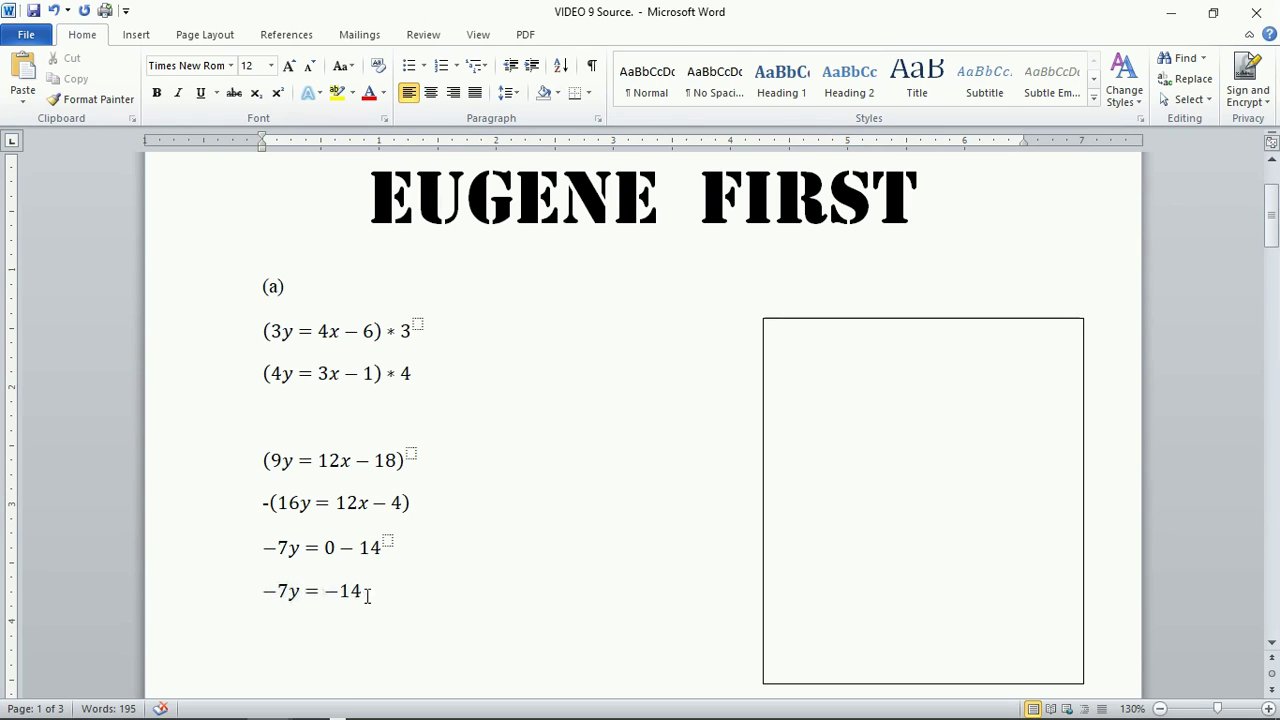
Paste another copy of −7y = 0 − 14 on the next line.
{"action": "key", "text": "Return"}
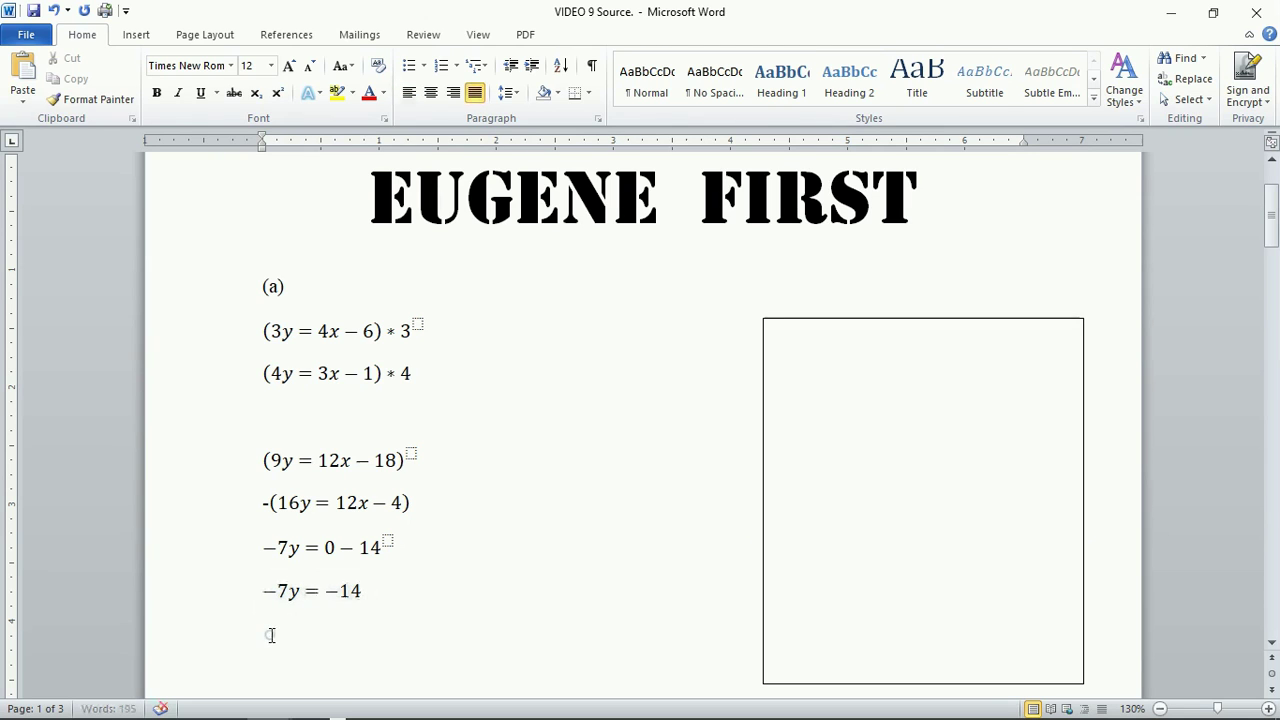
{"action": "right_click", "coordinate": [271, 635]}
{"action": "left_click", "coordinate": [310, 400]}
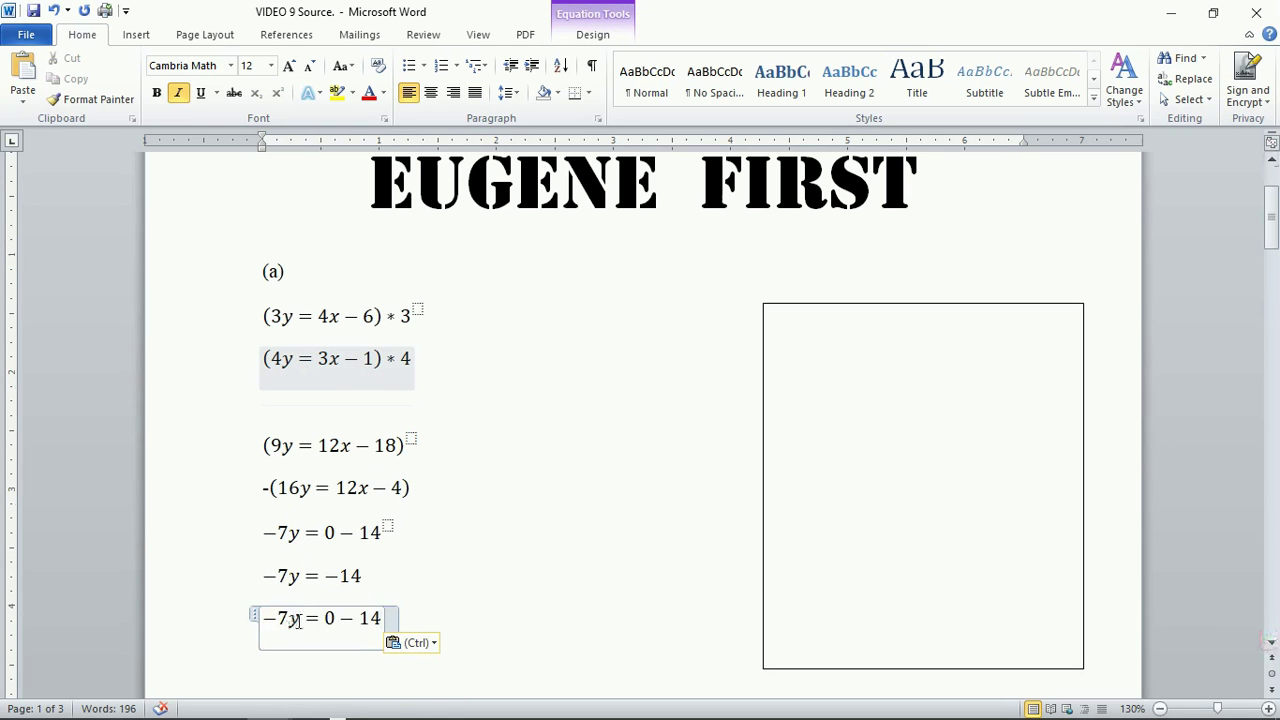
Turn the left side into the stacked fraction −7y over −7.
{"action": "left_click_drag", "start_coordinate": [298, 620], "coordinate": [262, 620]}
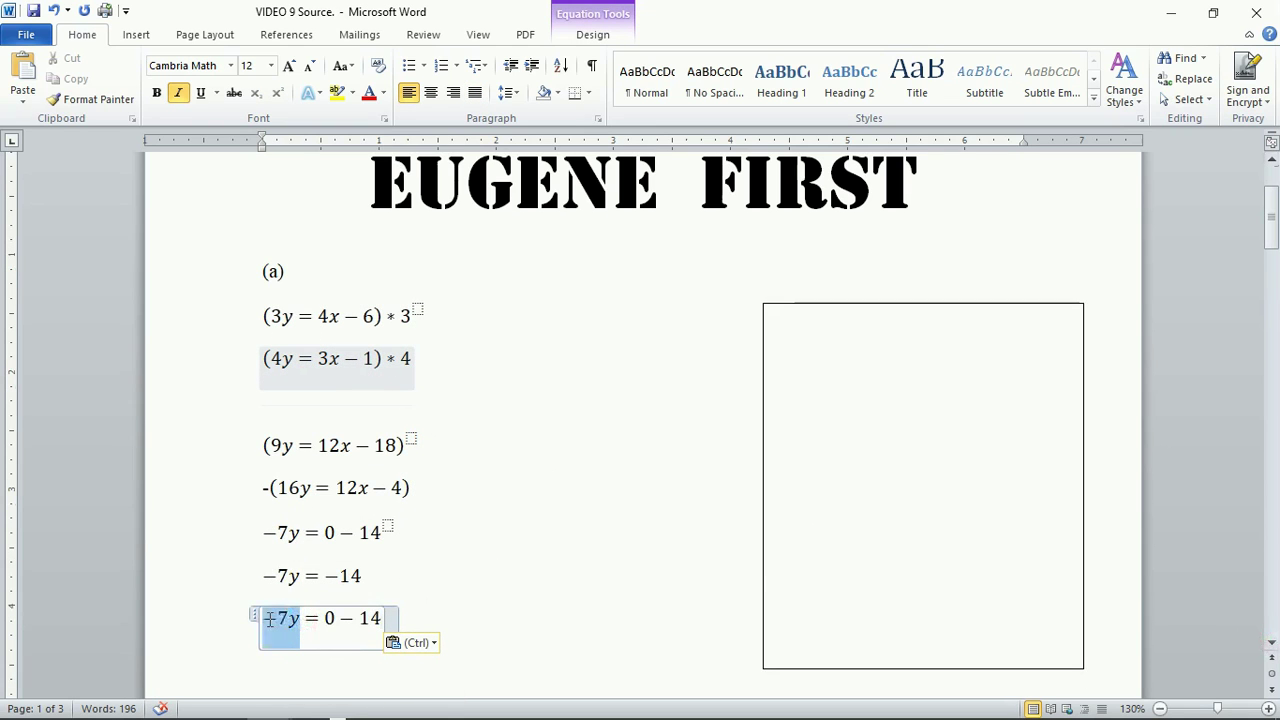
{"action": "left_click", "coordinate": [394, 620]}
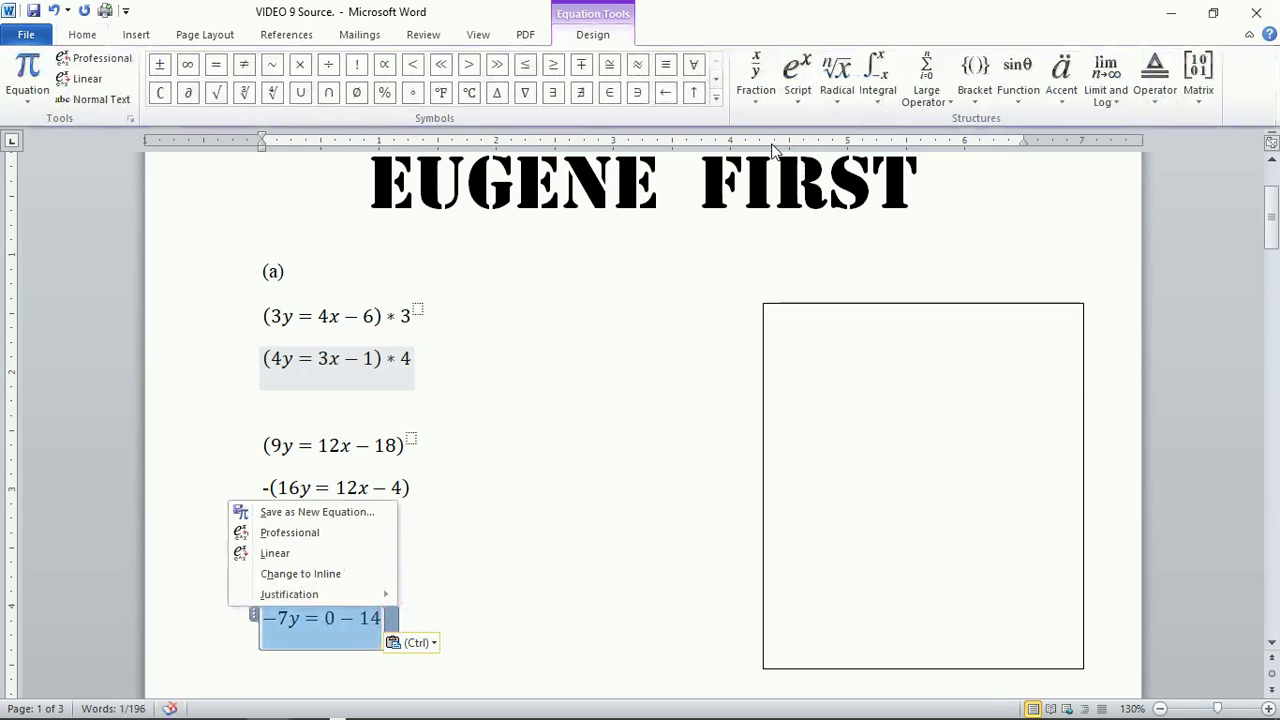
{"action": "left_click", "coordinate": [305, 627]}
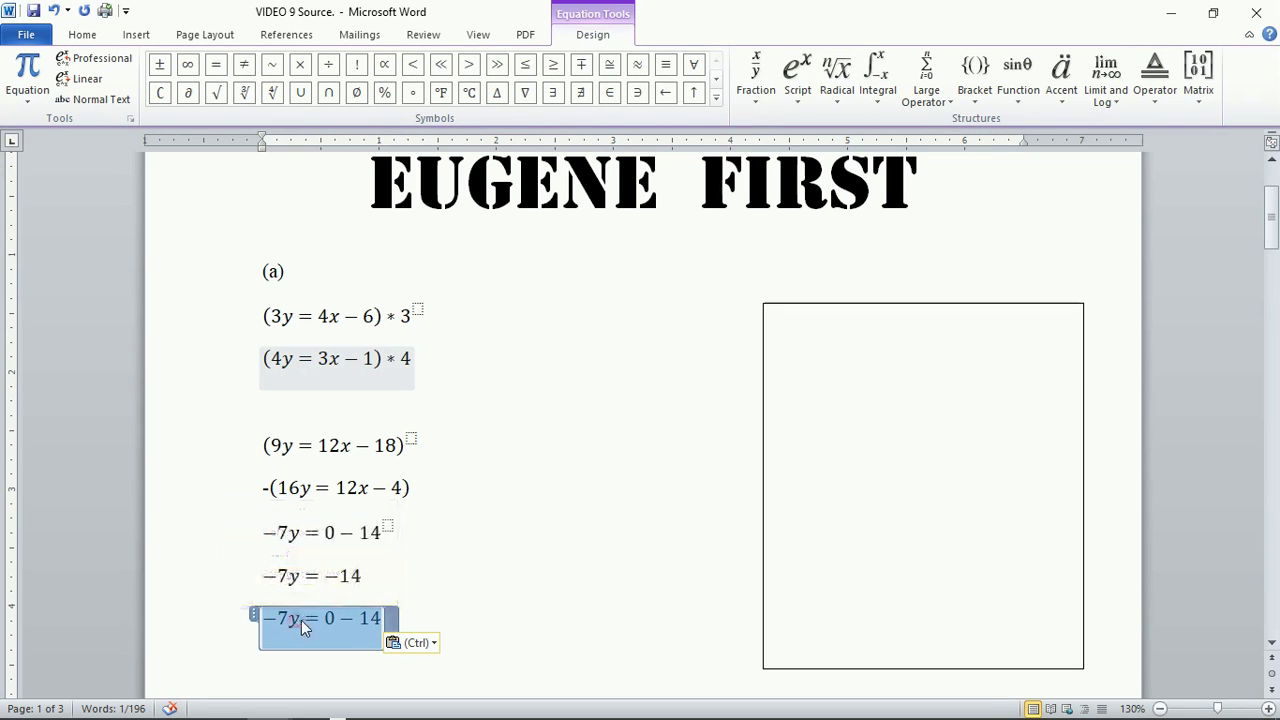
{"action": "left_click_drag", "start_coordinate": [305, 622], "coordinate": [277, 620]}
{"action": "left_click", "coordinate": [275, 618]}
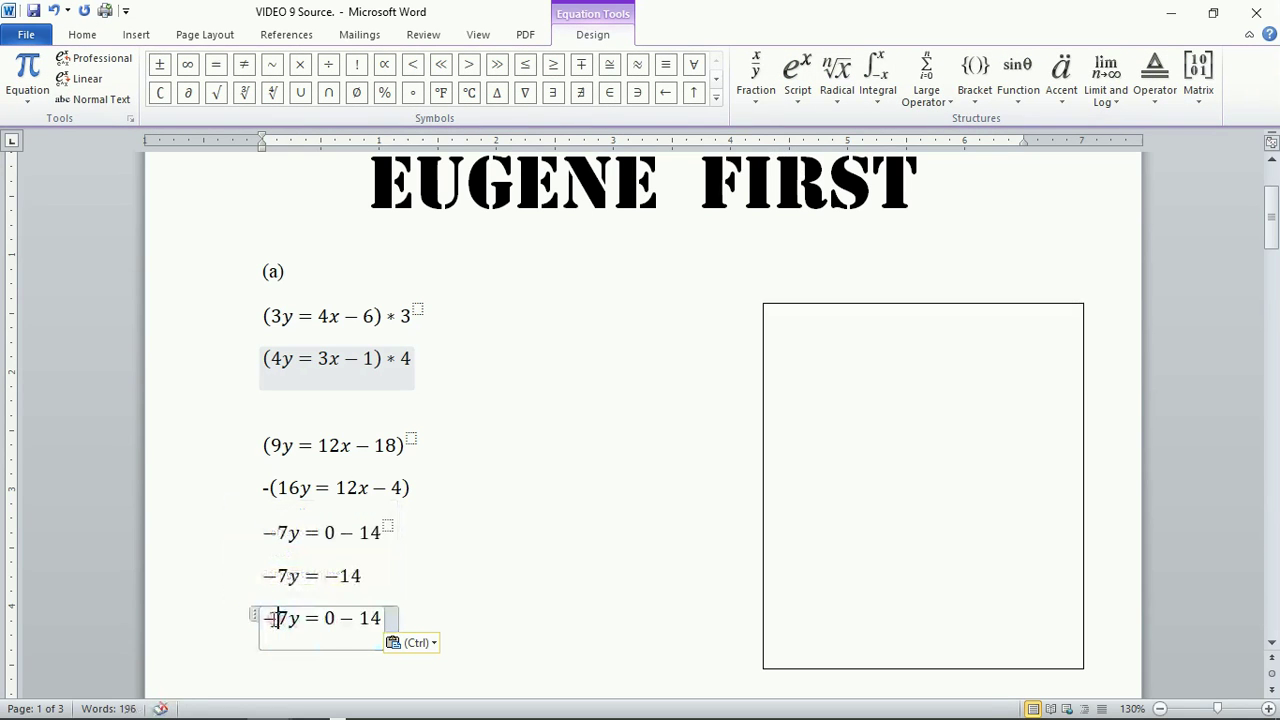
{"action": "left_click", "coordinate": [264, 620]}
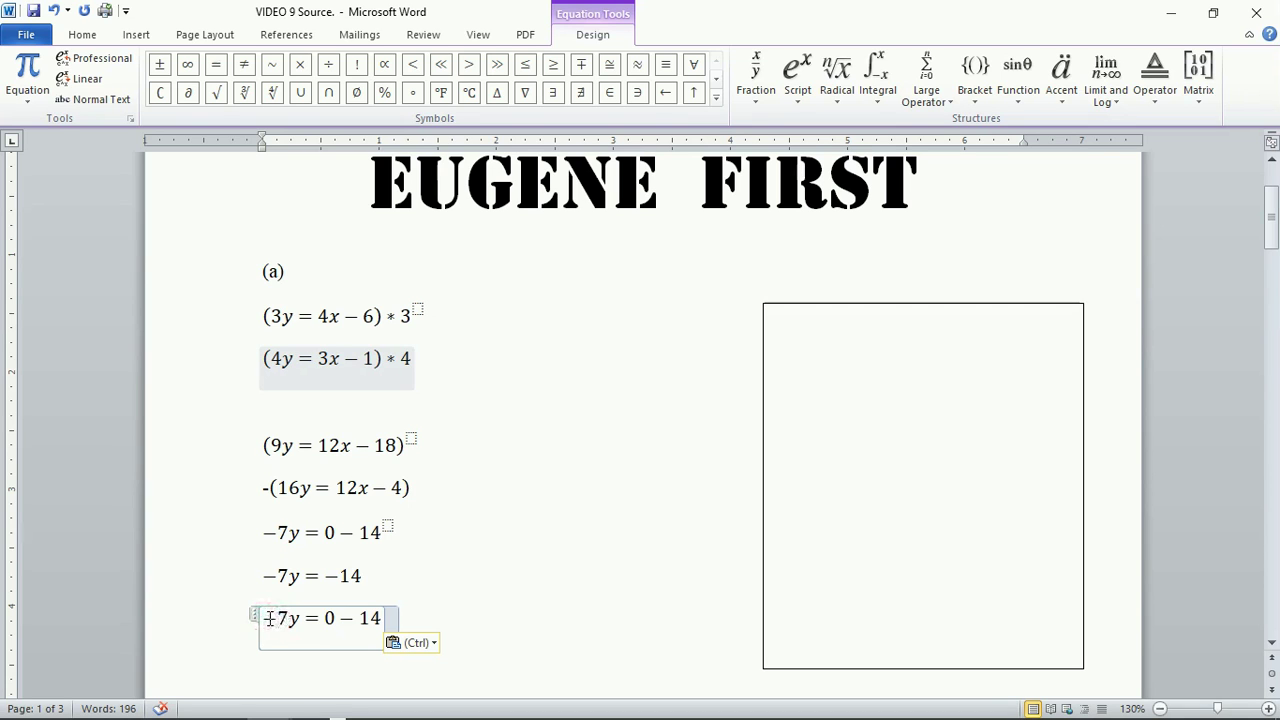
{"action": "left_click_drag", "start_coordinate": [264, 620], "coordinate": [299, 620]}
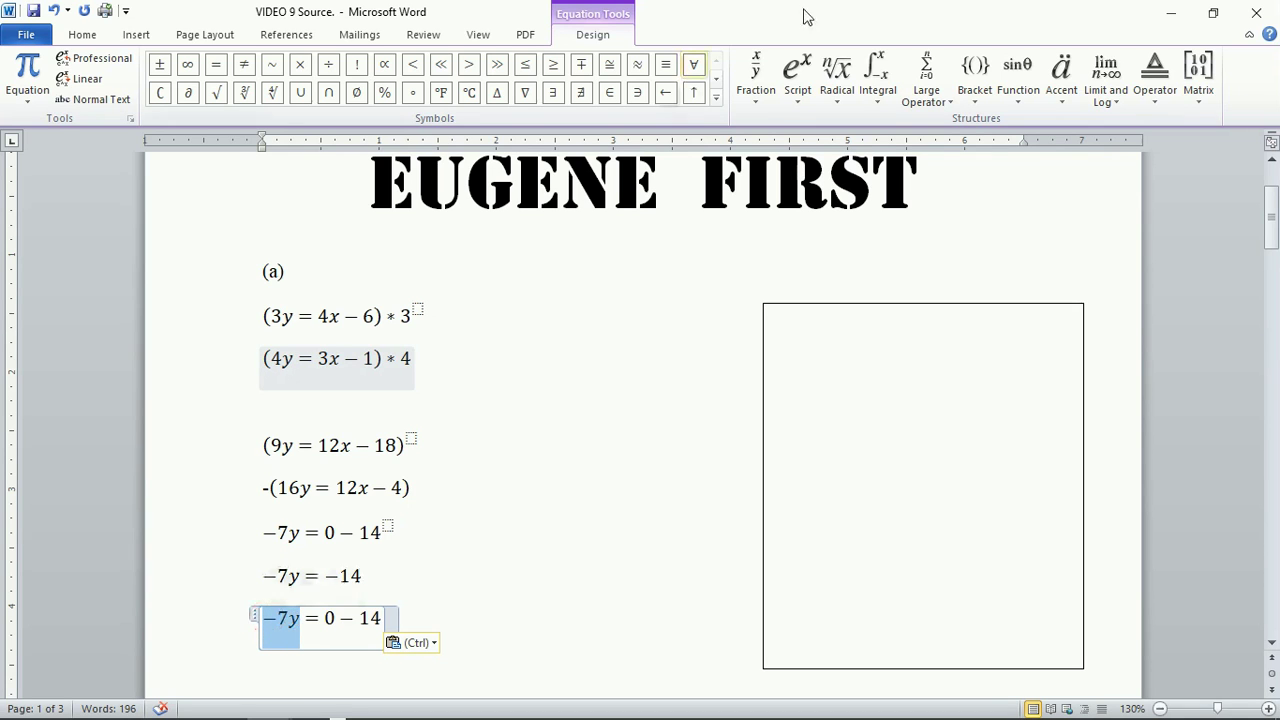
{"action": "left_click", "coordinate": [756, 80]}
{"action": "left_click", "coordinate": [545, 335]}
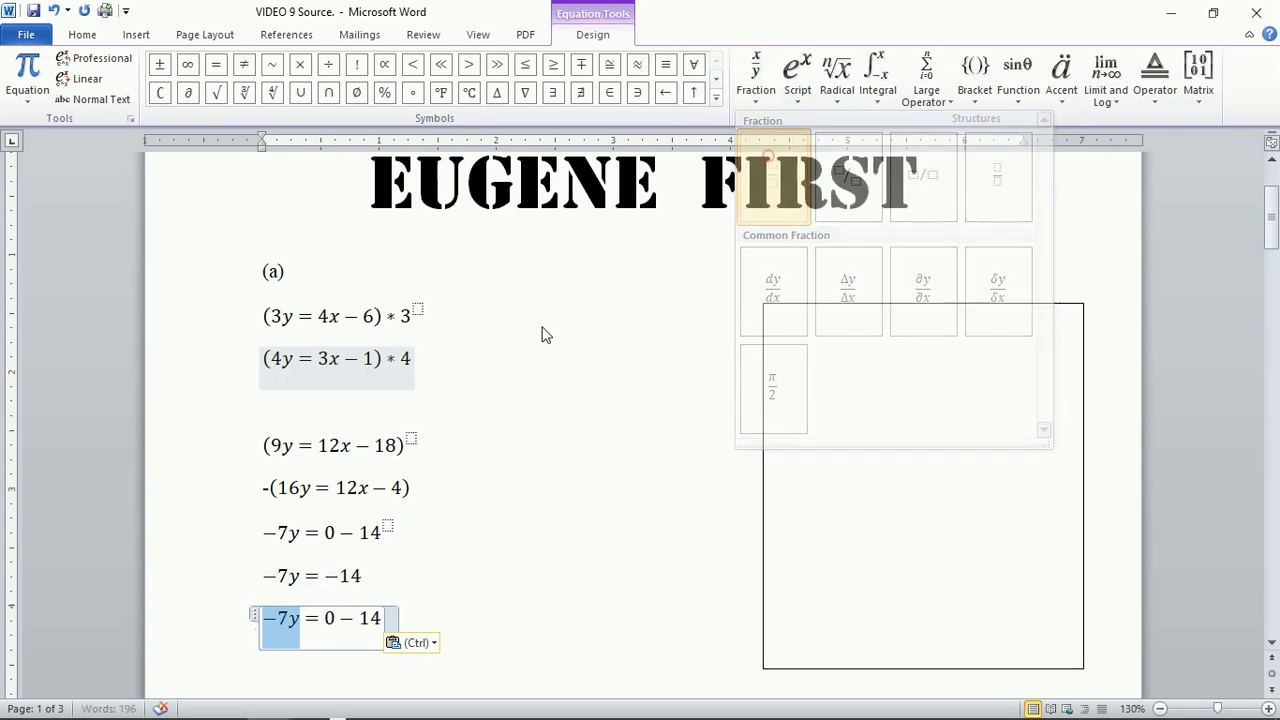
{"action": "left_click", "coordinate": [280, 641]}
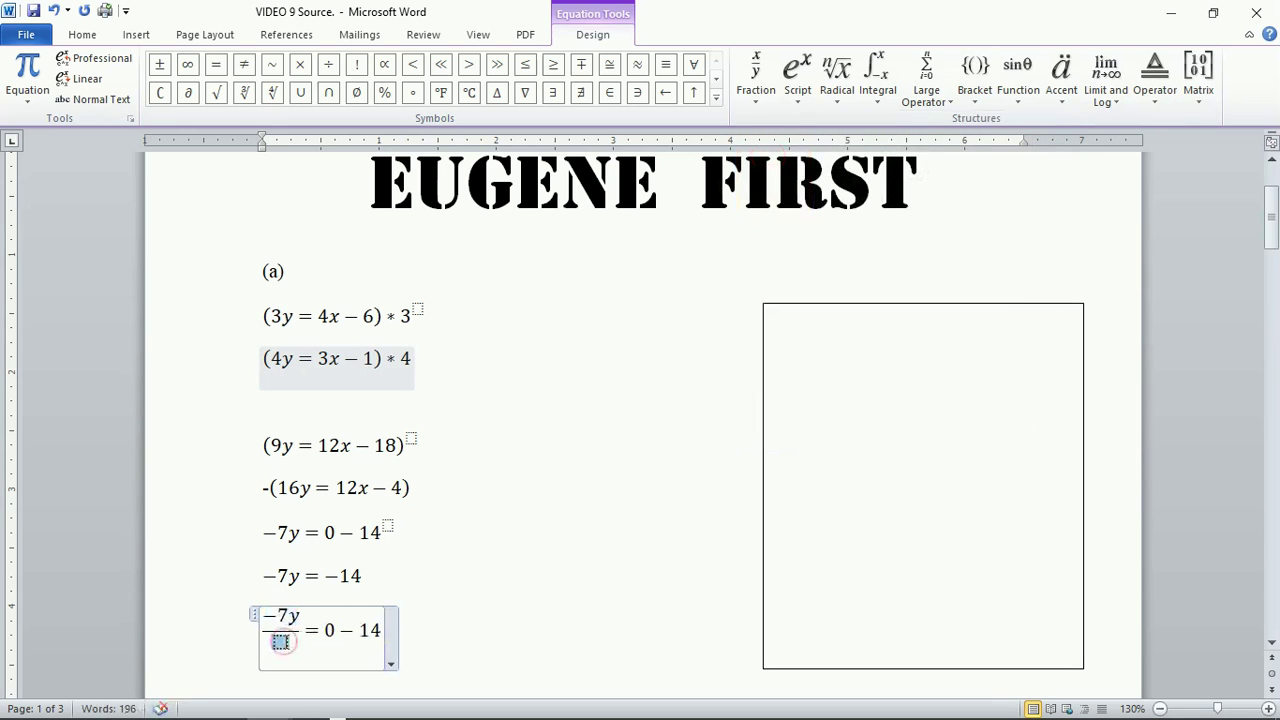
{"action": "type", "text": "-7"}
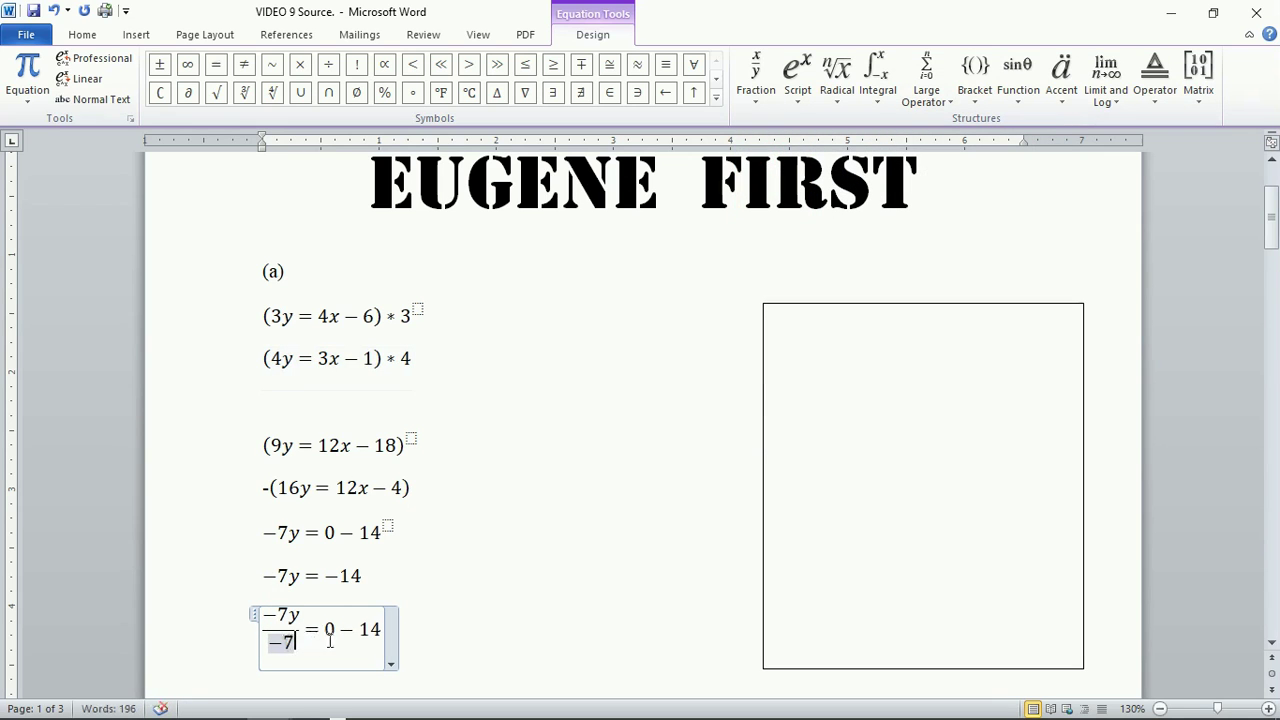
Change the right side to −14 and put it over −7, then start a new line.
{"action": "left_click", "coordinate": [366, 628]}
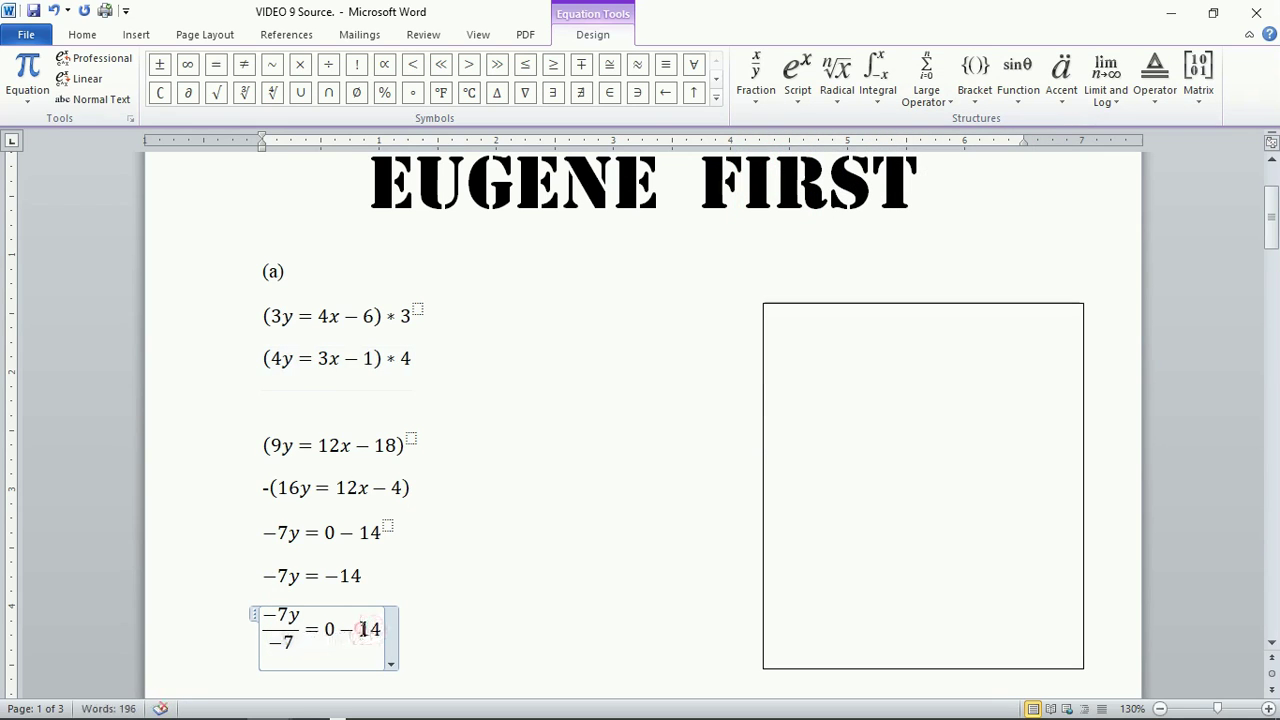
{"action": "key", "text": "BackSpace"}
{"action": "key", "text": "BackSpace"}
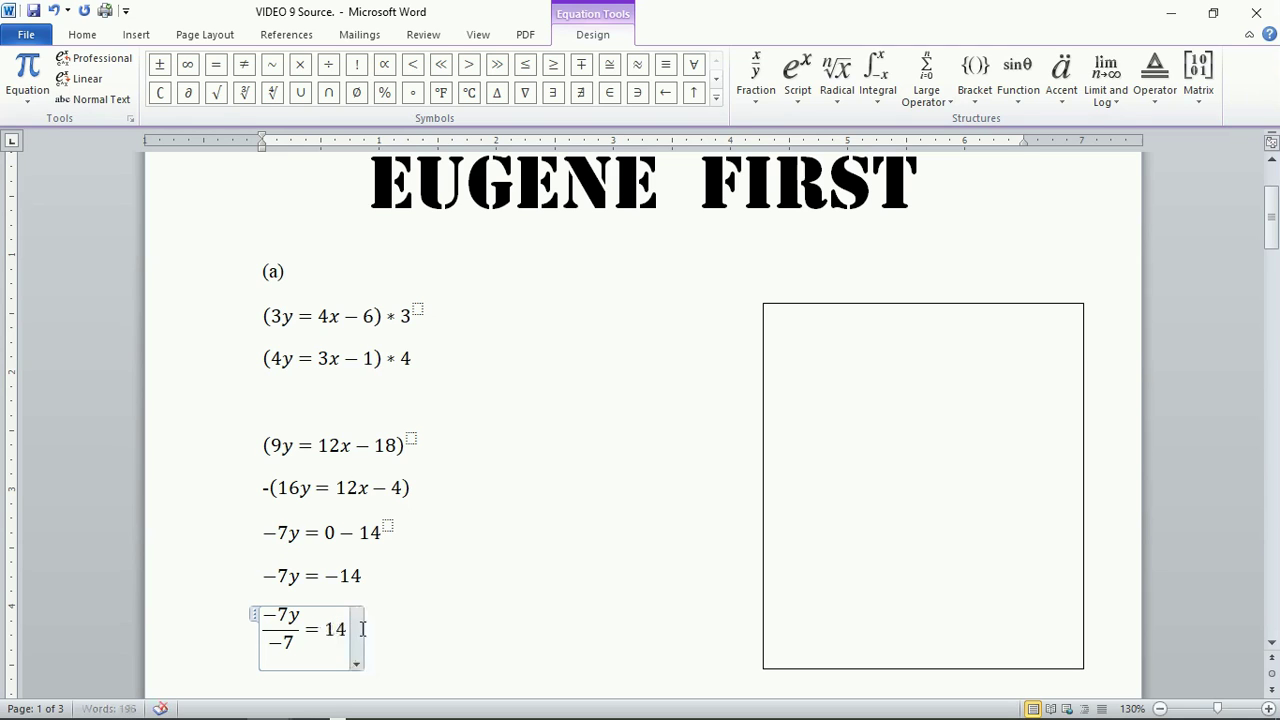
{"action": "type", "text": "-"}
{"action": "left_click_drag", "start_coordinate": [358, 630], "coordinate": [322, 630]}
{"action": "left_click", "coordinate": [757, 90]}
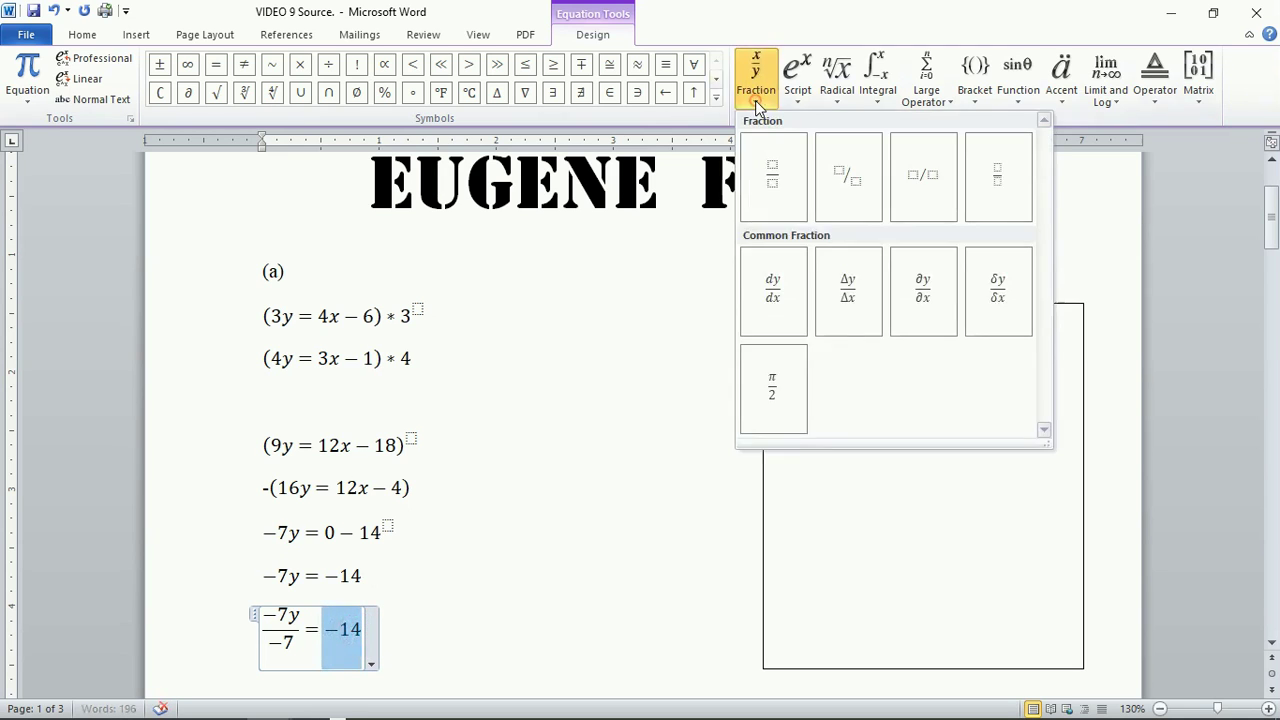
{"action": "left_click", "coordinate": [765, 172]}
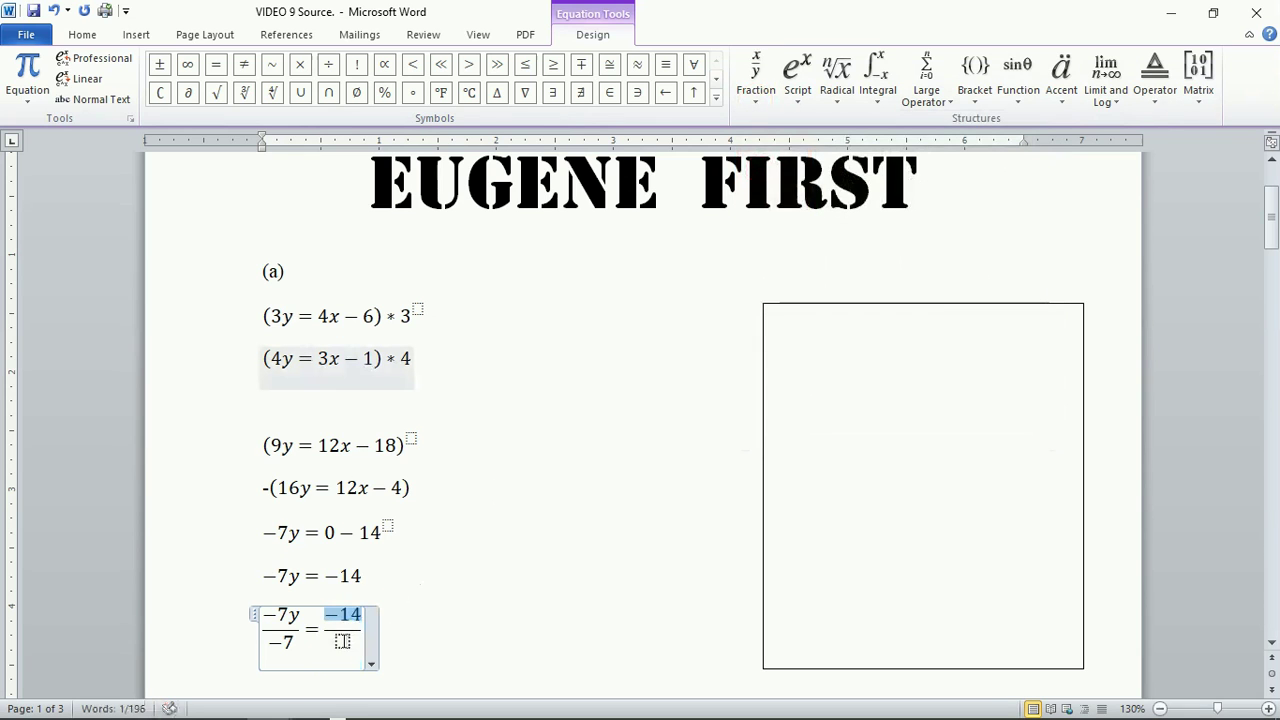
{"action": "left_click", "coordinate": [343, 641]}
{"action": "type", "text": "-7"}
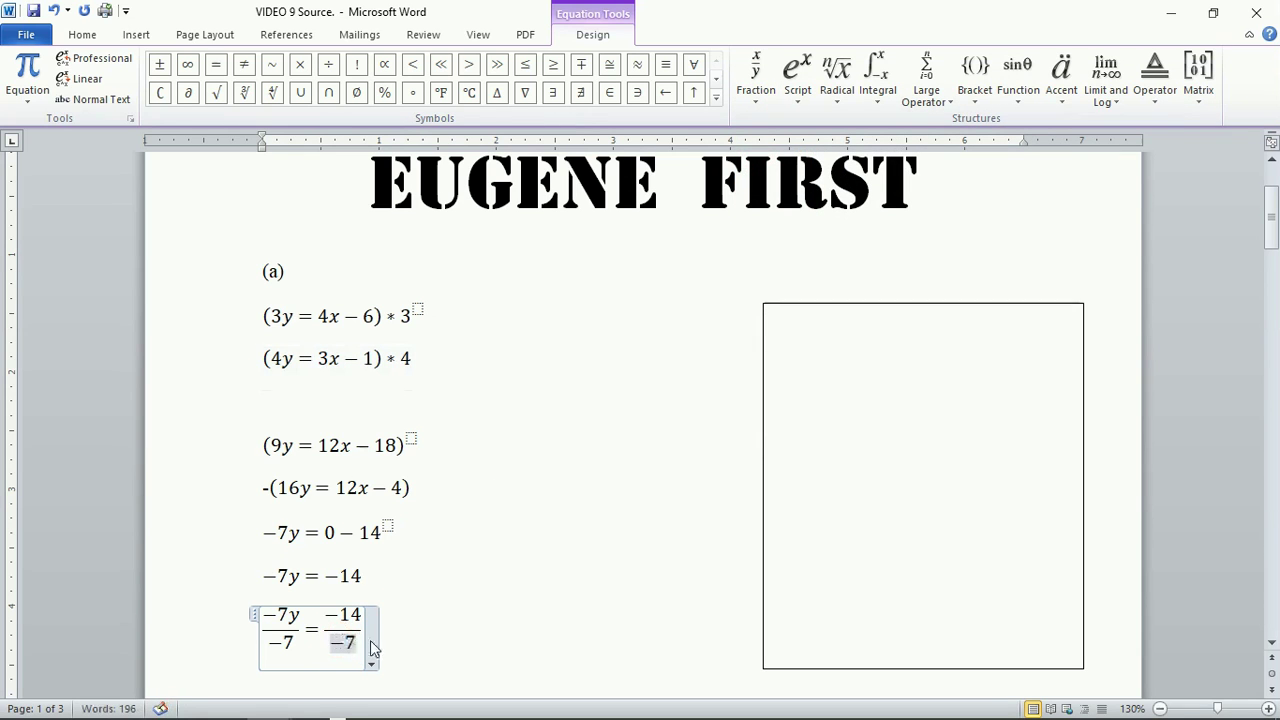
{"action": "left_click", "coordinate": [397, 620]}
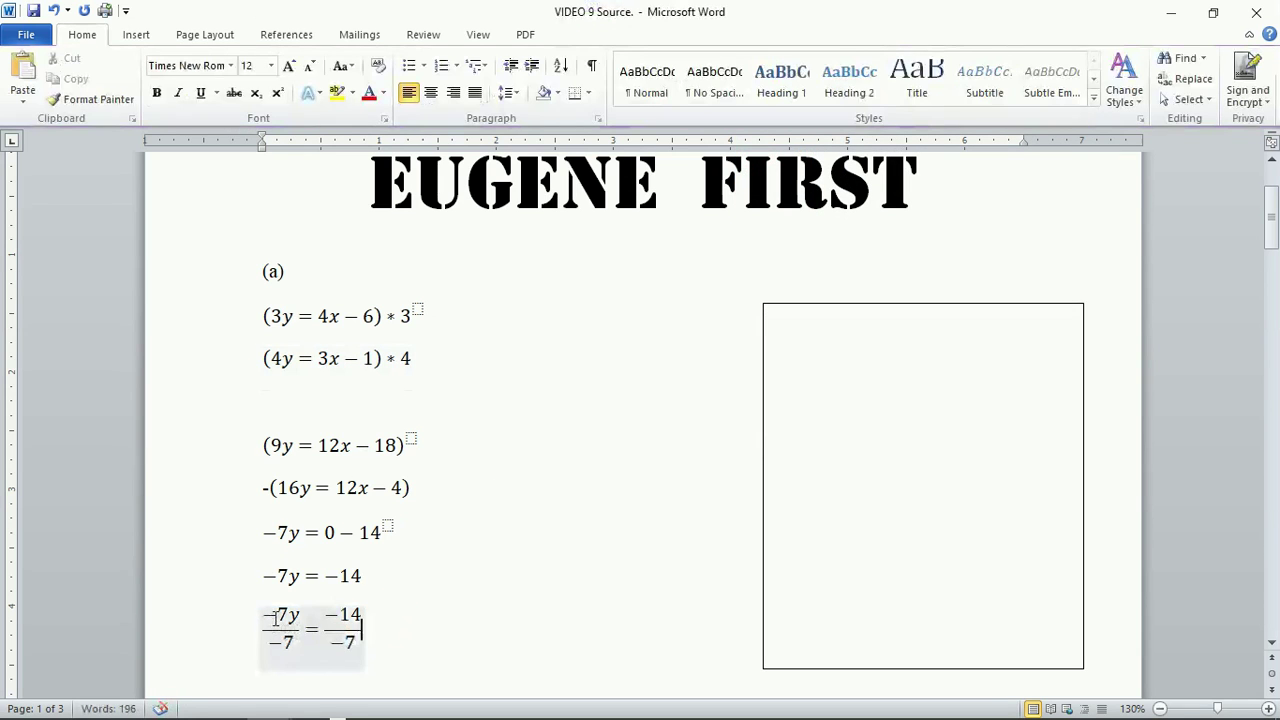
{"action": "left_click", "coordinate": [625, 600]}
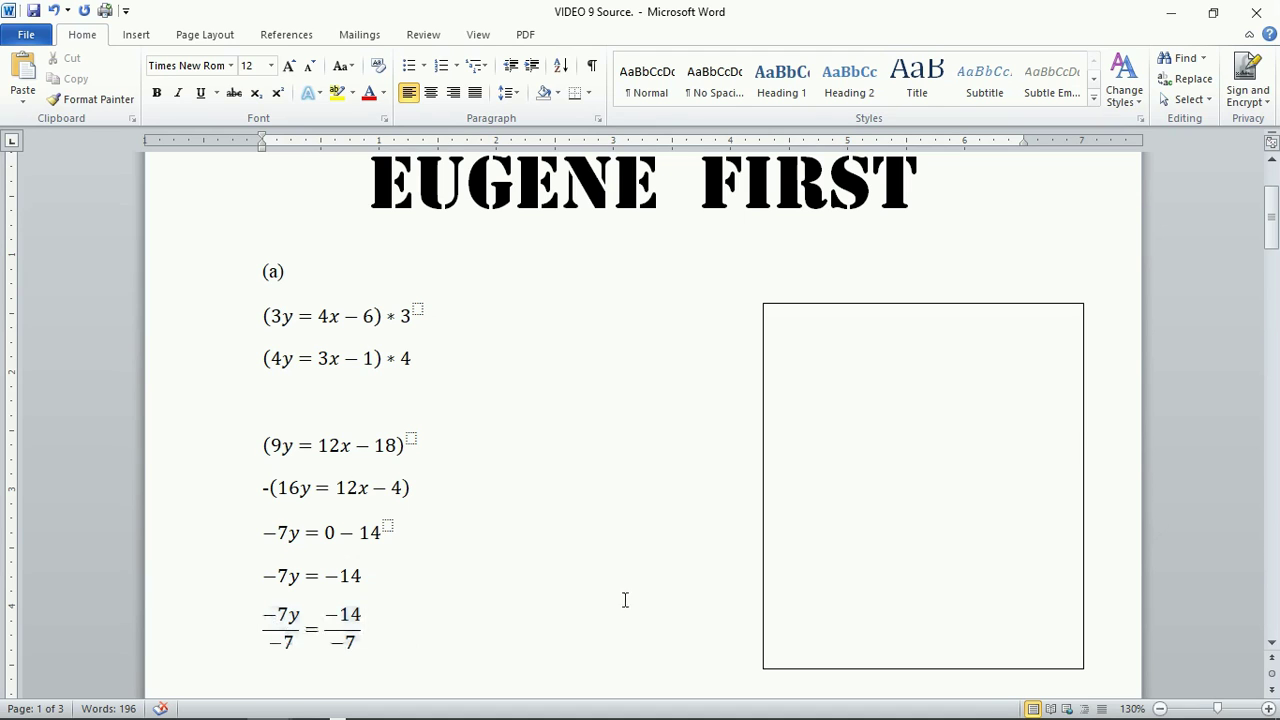
{"action": "key", "text": "Return"}
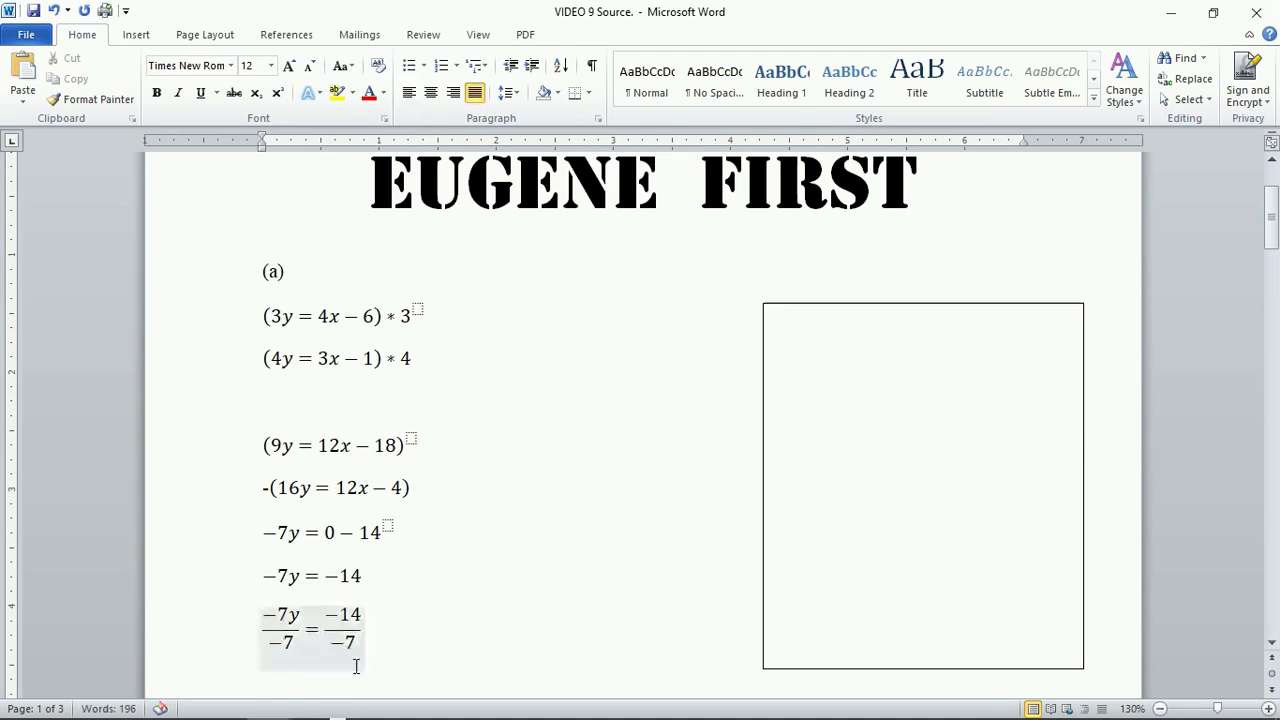
{"action": "right_click", "coordinate": [268, 678]}
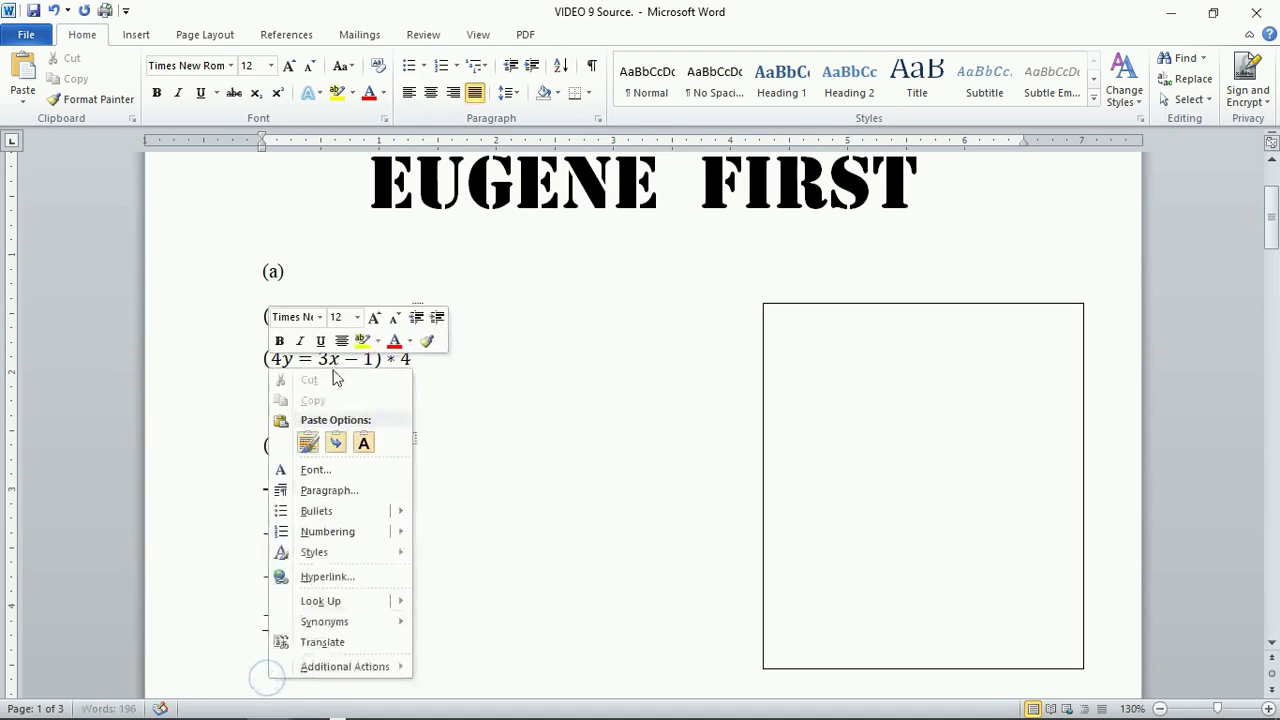
Paste the copied equation and trim it down to the final line y = 2.
{"action": "left_click", "coordinate": [310, 441]}
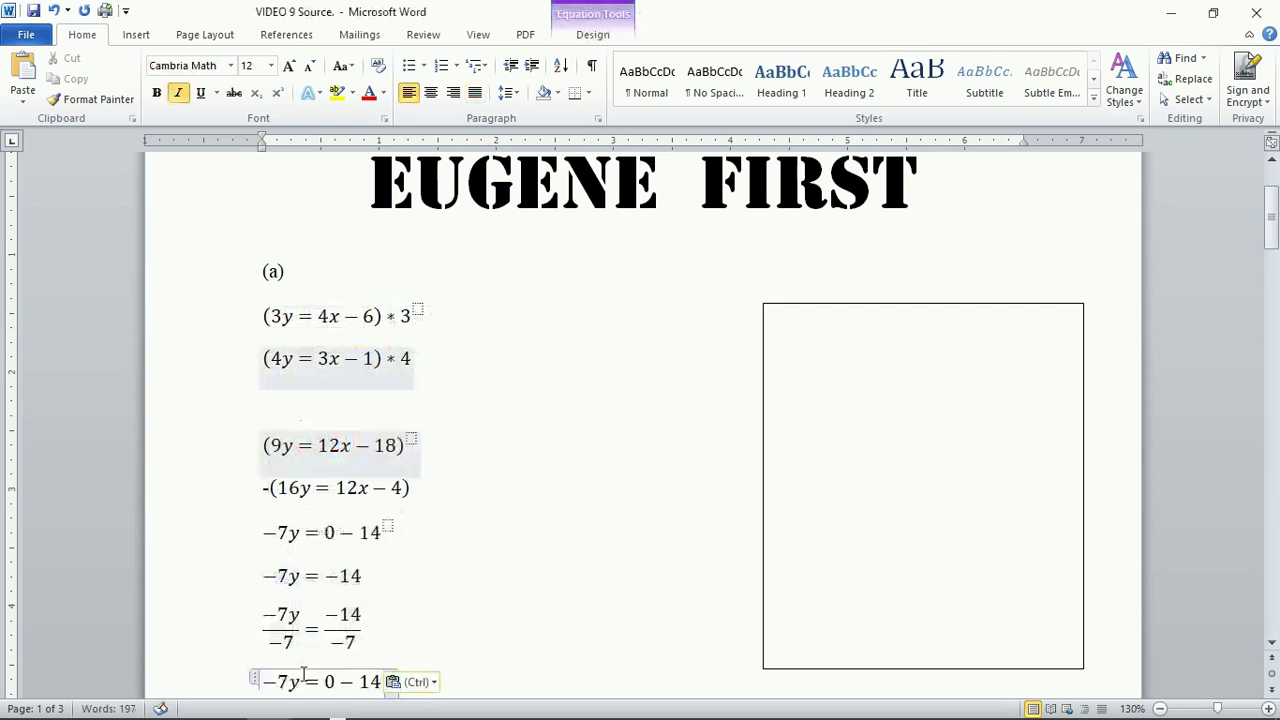
{"action": "left_click", "coordinate": [289, 683]}
{"action": "key", "text": "BackSpace"}
{"action": "key", "text": "BackSpace"}
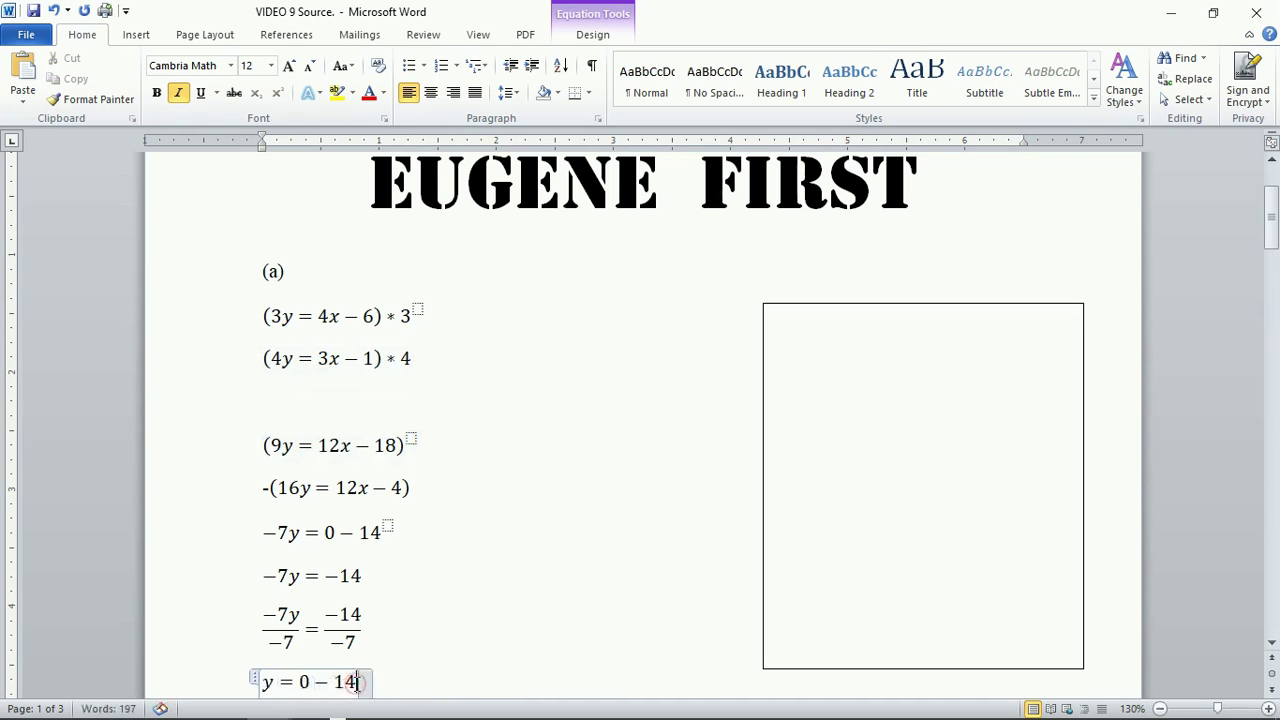
{"action": "key", "text": "BackSpace"}
{"action": "key", "text": "BackSpace"}
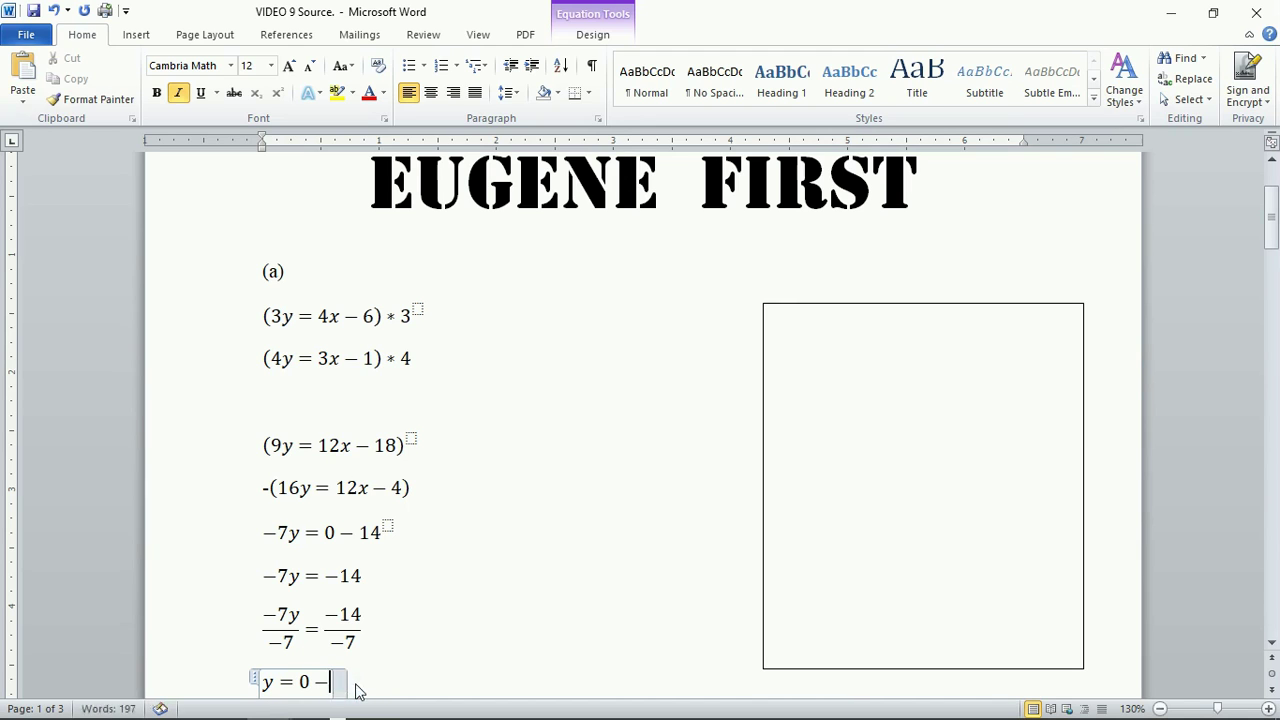
{"action": "key", "text": "BackSpace"}
{"action": "key", "text": "BackSpace"}
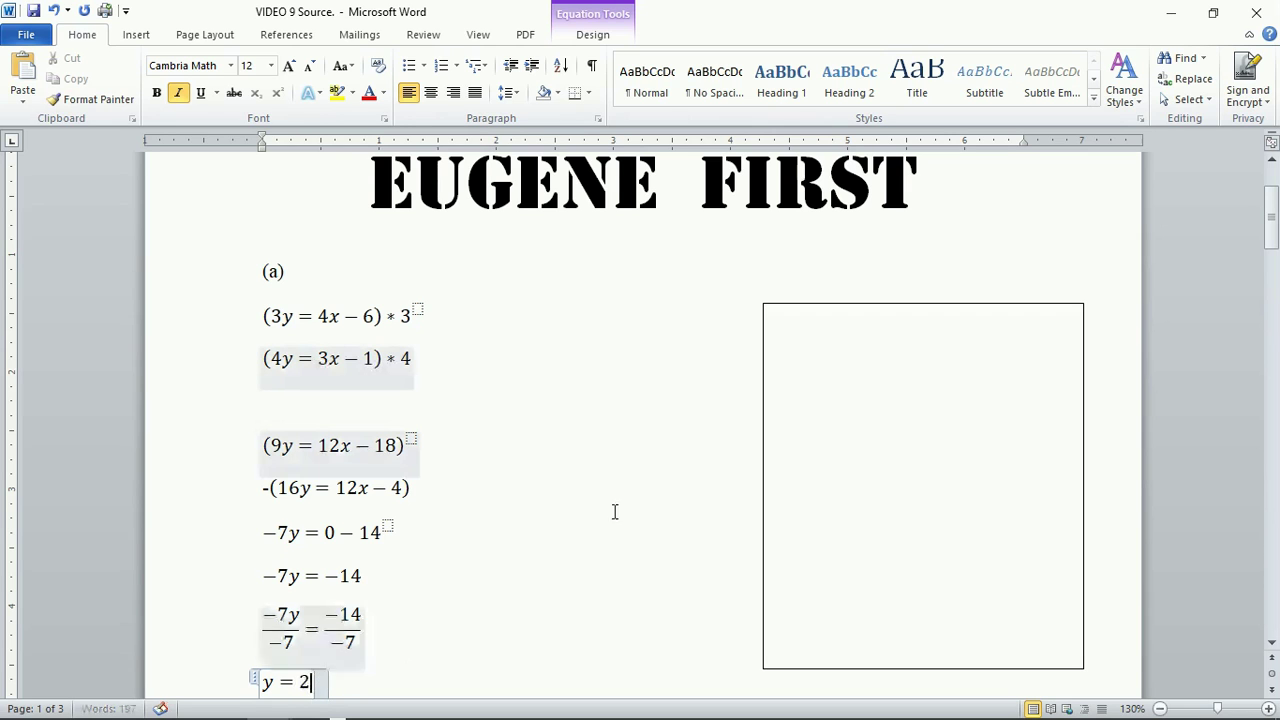
{"action": "left_click", "coordinate": [1273, 646]}
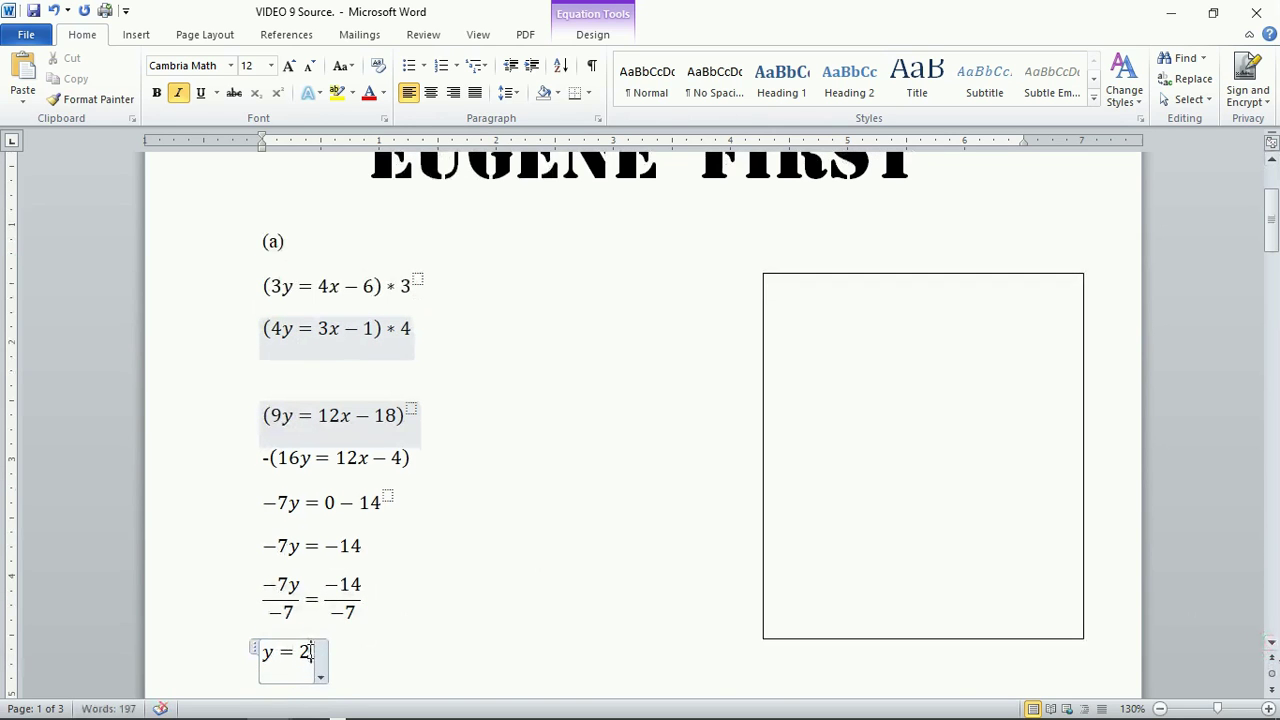
{"action": "left_click_drag", "start_coordinate": [311, 652], "coordinate": [256, 653]}
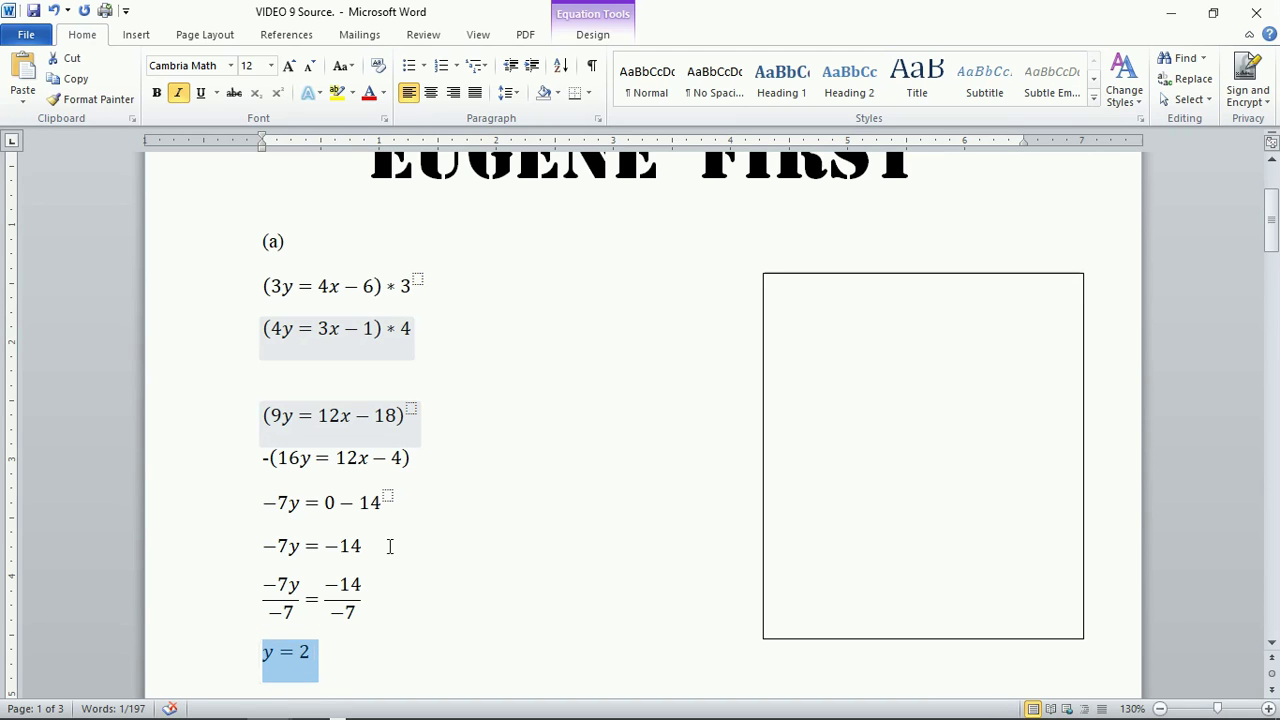
{"action": "mouse_move", "coordinate": [372, 287]}
{"action": "left_mouse_down"}
{"action": "mouse_move", "coordinate": [263, 283]}
{"action": "mouse_move", "coordinate": [270, 291]}
{"action": "left_mouse_up"}
Copy the equation 3y = 4x − 6 and paste it into the box on the right.
{"action": "right_click", "coordinate": [288, 288]}
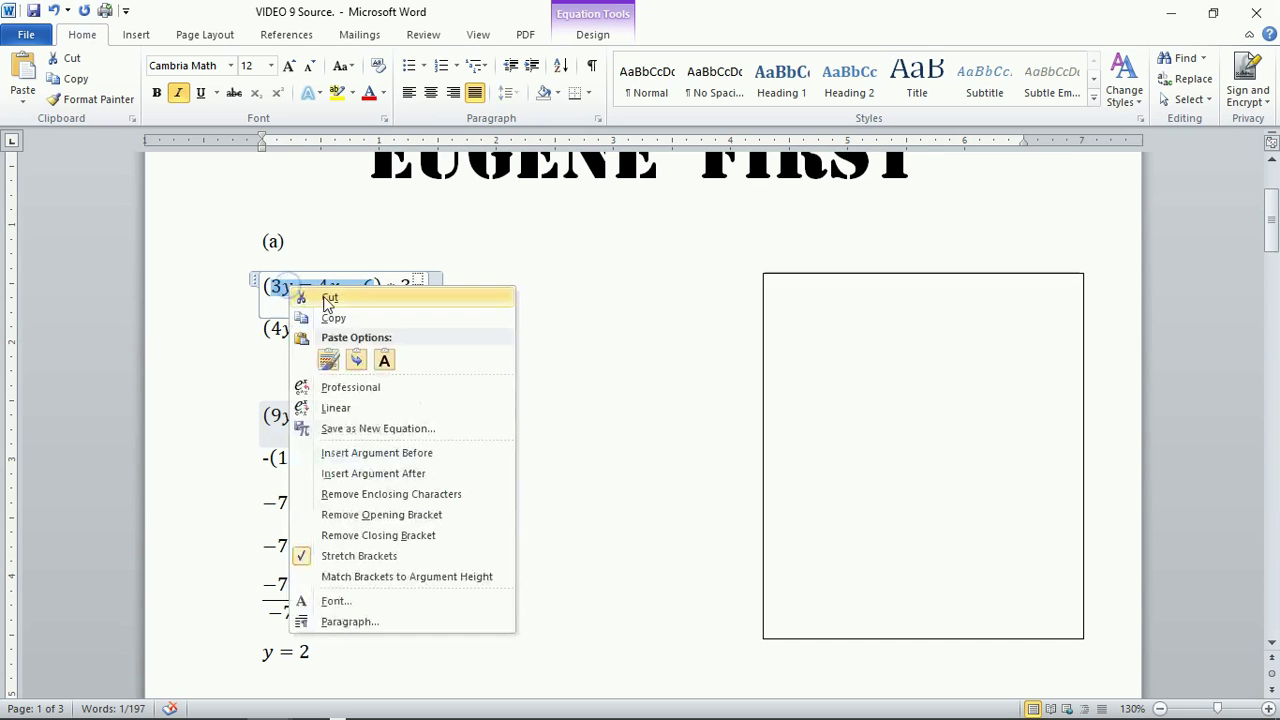
{"action": "left_click", "coordinate": [344, 319]}
{"action": "left_click", "coordinate": [883, 303]}
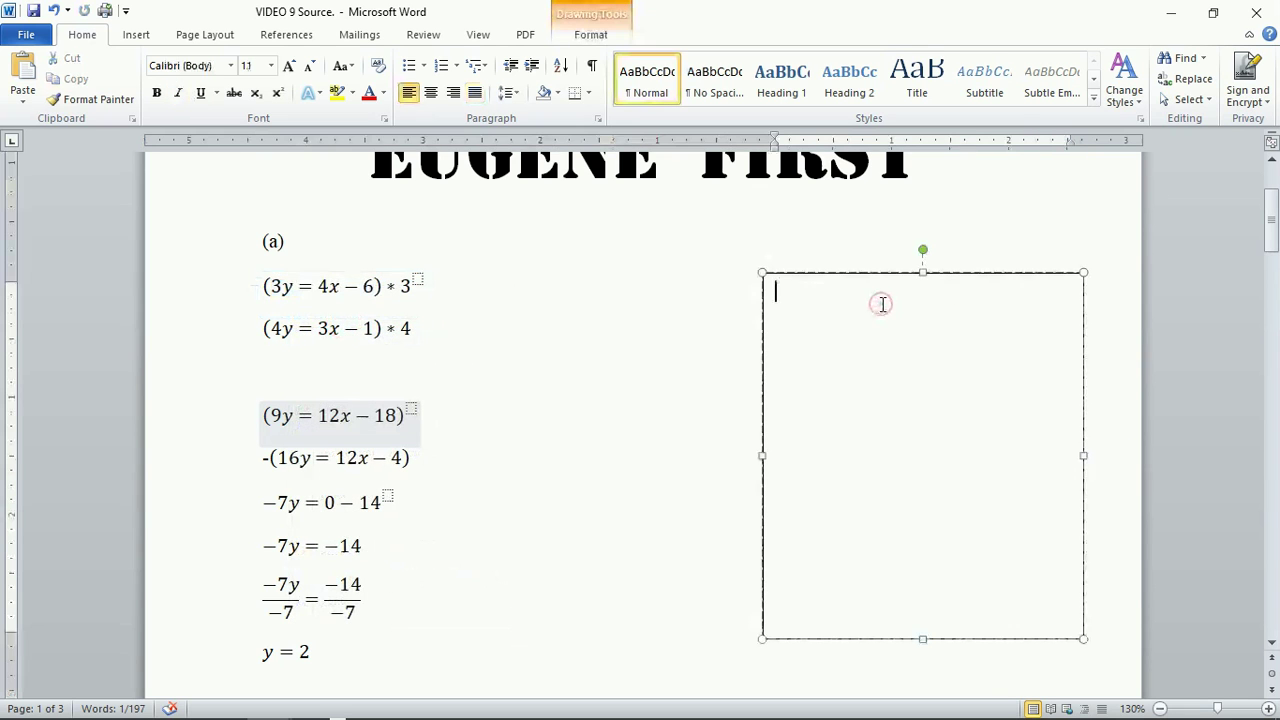
{"action": "right_click", "coordinate": [885, 310]}
{"action": "left_click", "coordinate": [921, 378]}
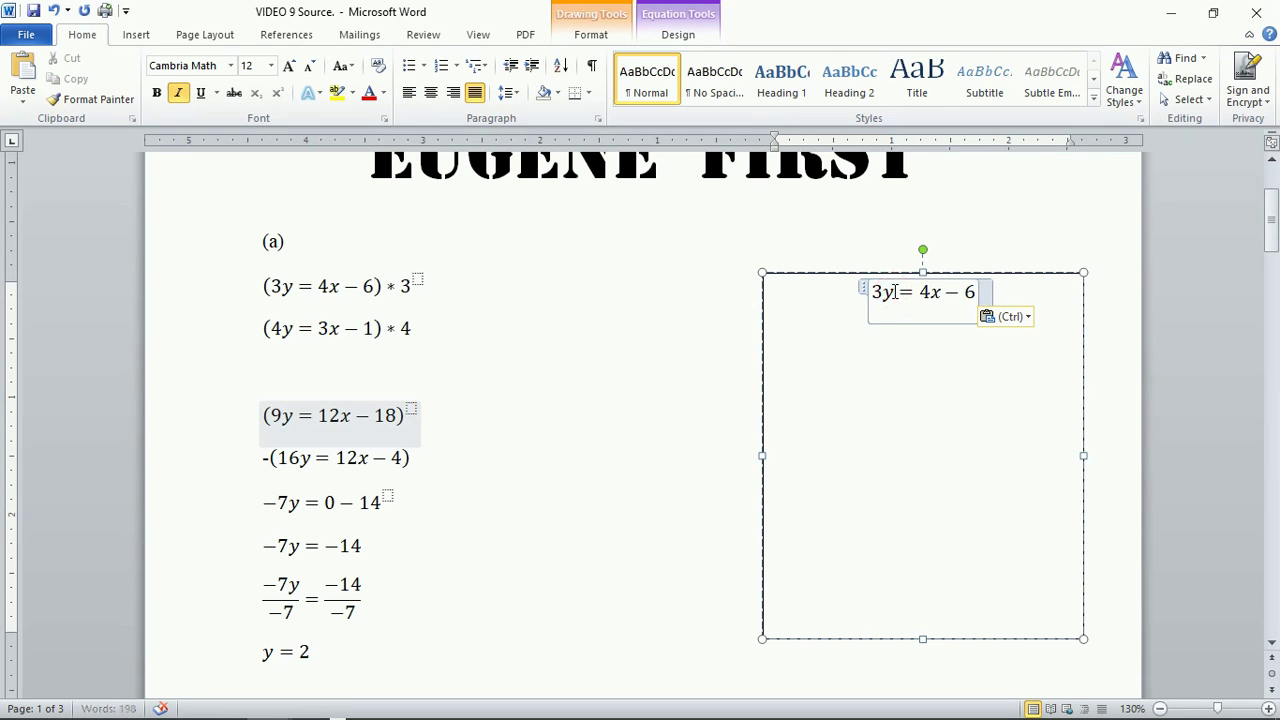
Edit the pasted equation to read 3(2) = 4x − 6 and copy it.
{"action": "left_click", "coordinate": [893, 291]}
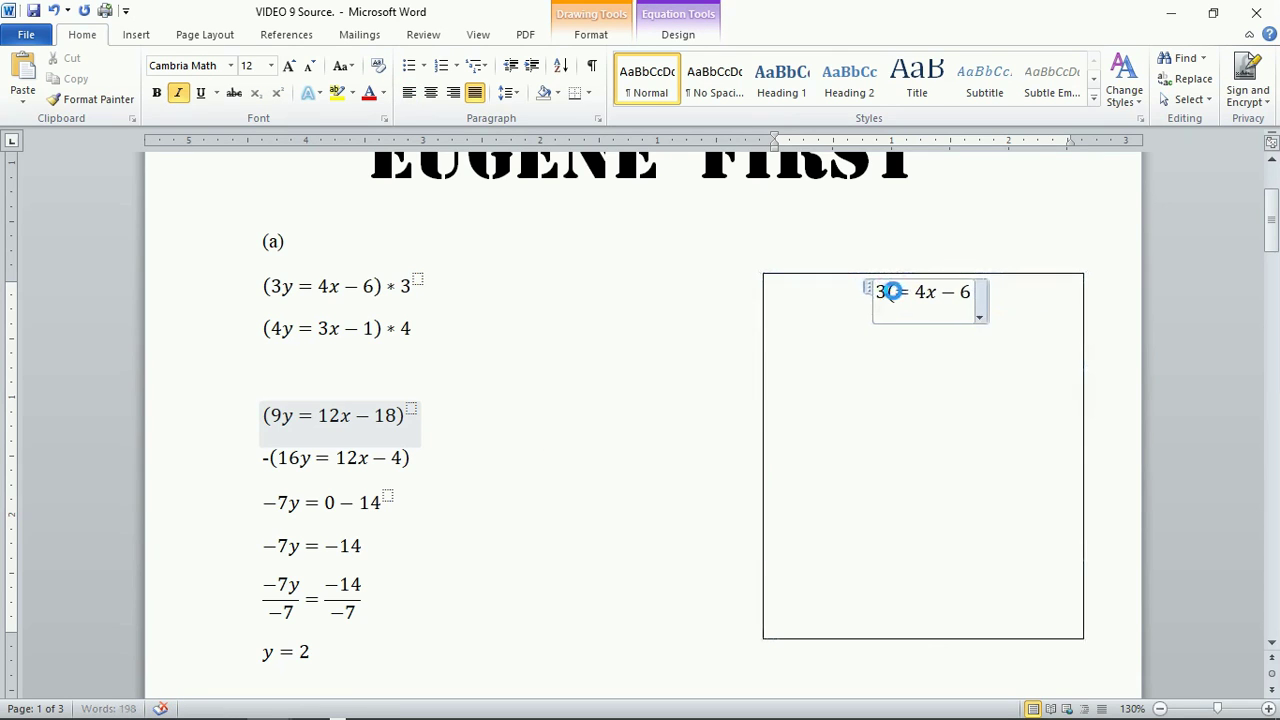
{"action": "type", "text": "("}
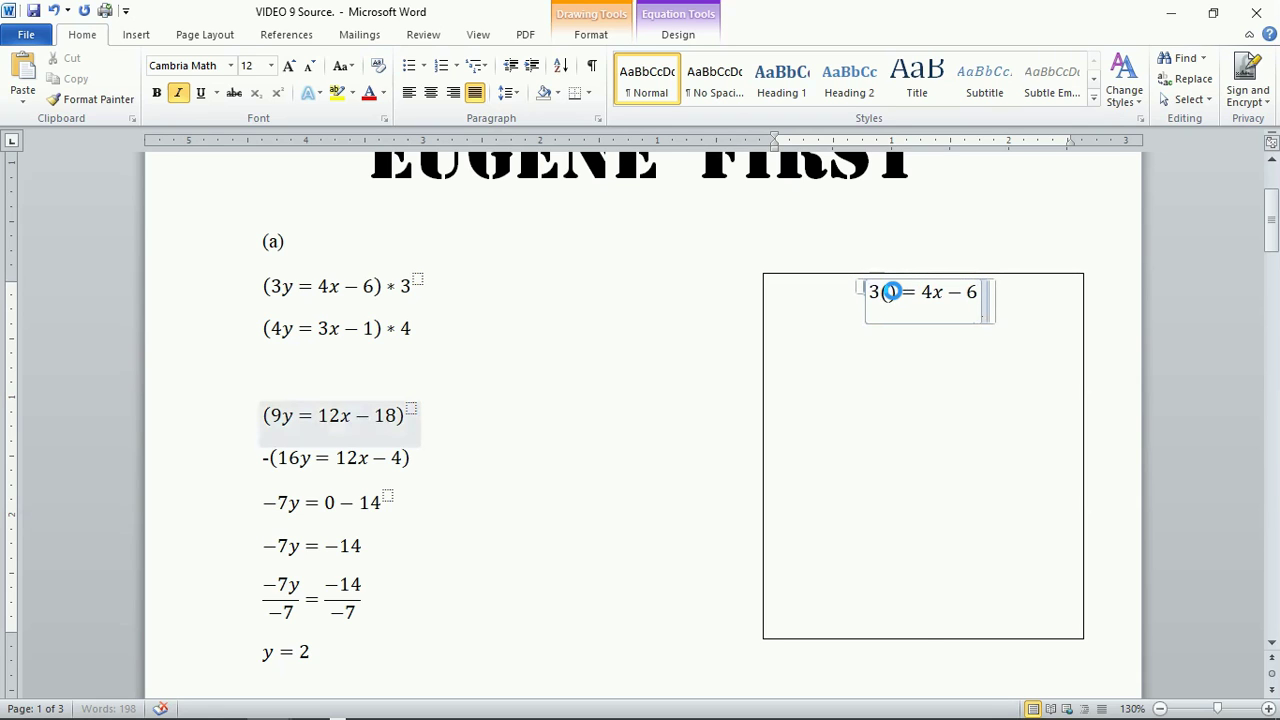
{"action": "type", "text": "2"}
{"action": "left_click", "coordinate": [1004, 296]}
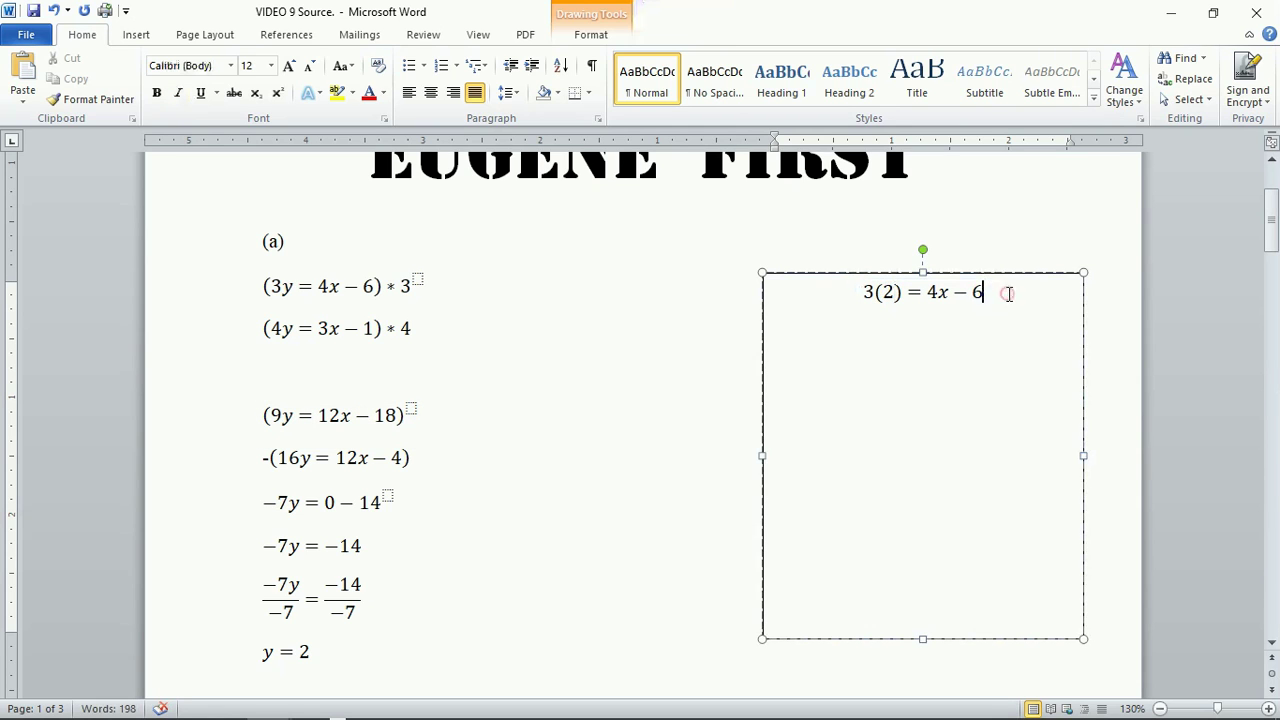
{"action": "left_click_drag", "start_coordinate": [1001, 291], "coordinate": [860, 293]}
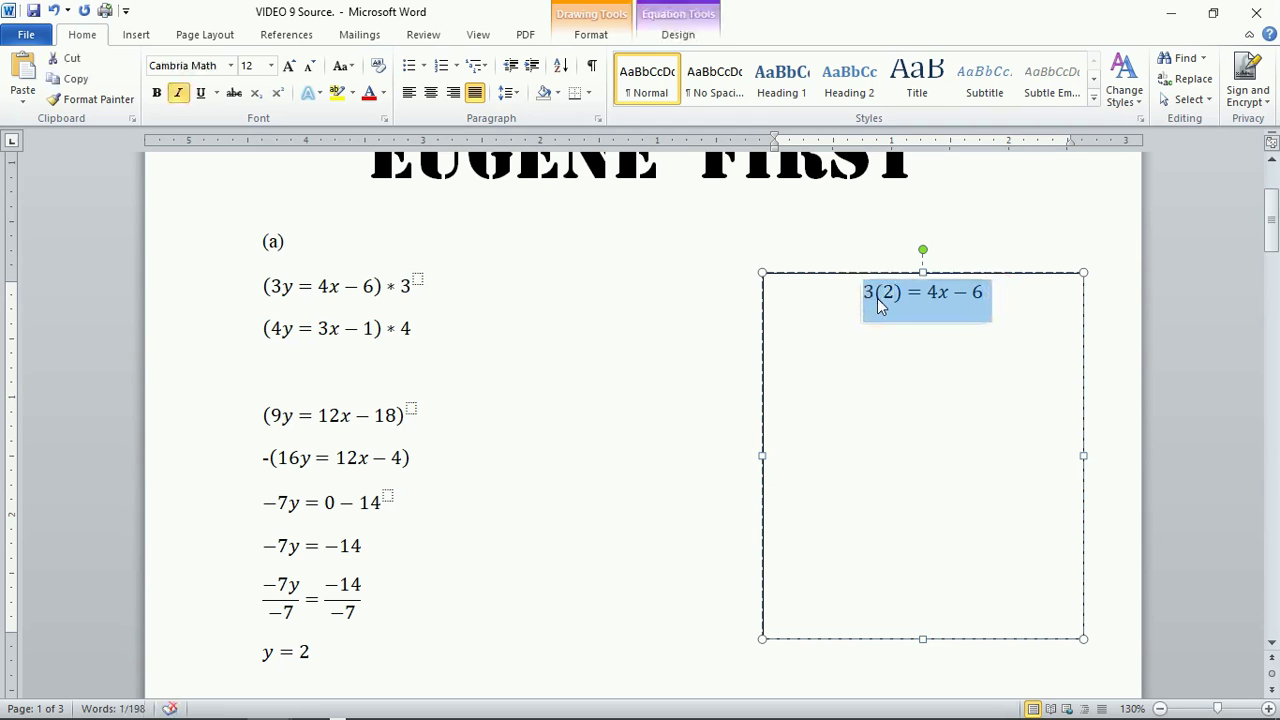
{"action": "right_click", "coordinate": [878, 305]}
{"action": "left_click", "coordinate": [923, 330]}
{"action": "left_click", "coordinate": [1011, 305]}
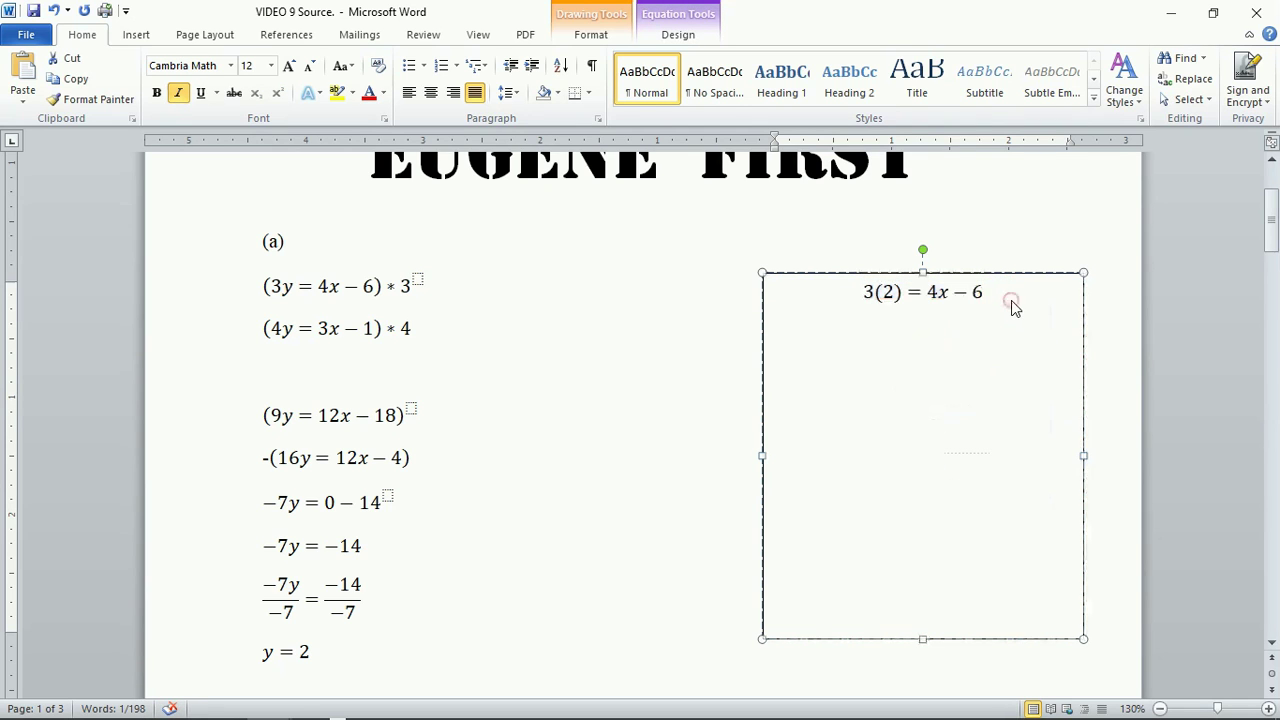
Paste the equation on a new line and change 3(2) to 6, giving 6 = 4x − 6.
{"action": "key", "text": "Return"}
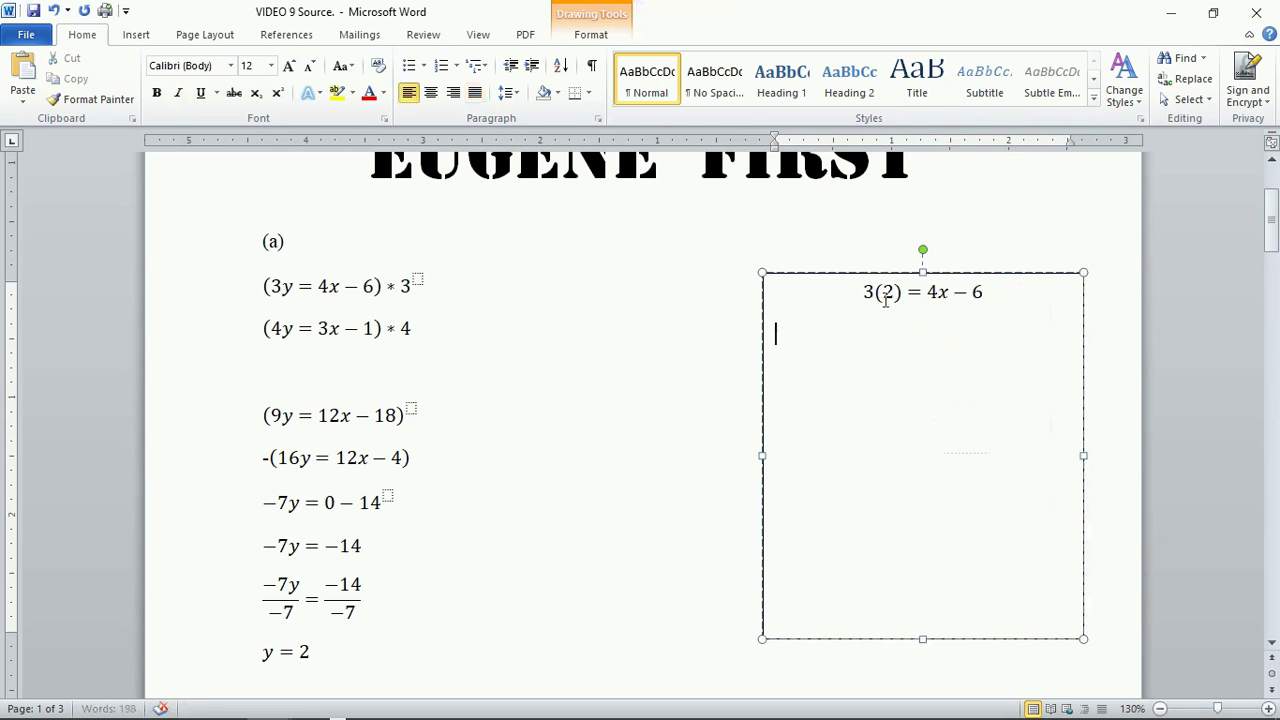
{"action": "right_click", "coordinate": [831, 341]}
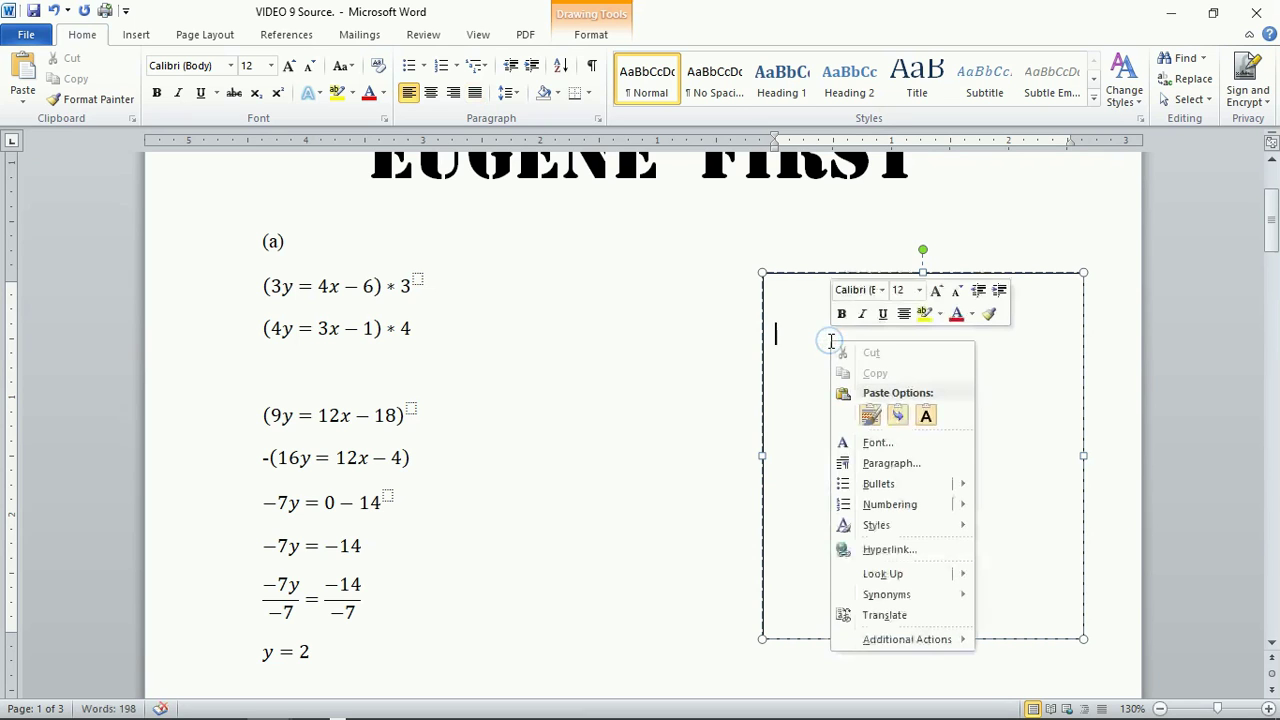
{"action": "left_click", "coordinate": [868, 417]}
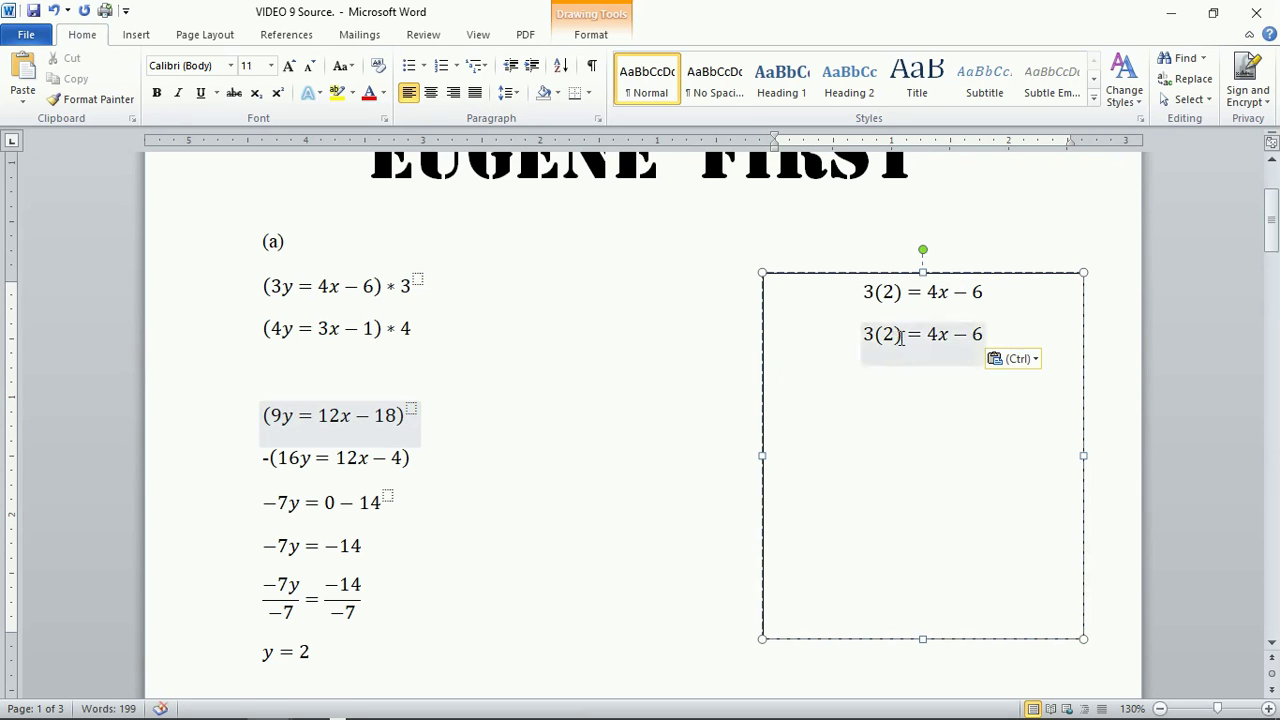
{"action": "left_click", "coordinate": [900, 338]}
{"action": "key", "text": "BackSpace"}
{"action": "key", "text": "BackSpace"}
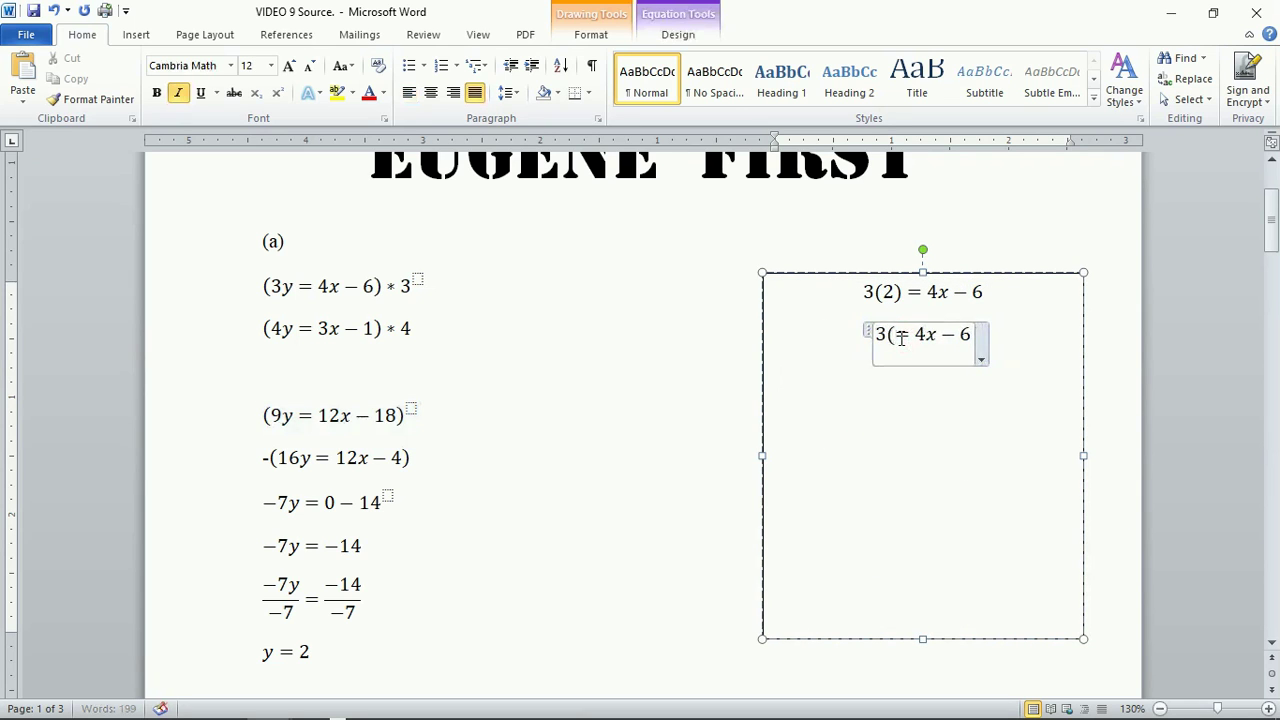
{"action": "key", "text": "BackSpace"}
{"action": "key", "text": "BackSpace"}
{"action": "type", "text": "6"}
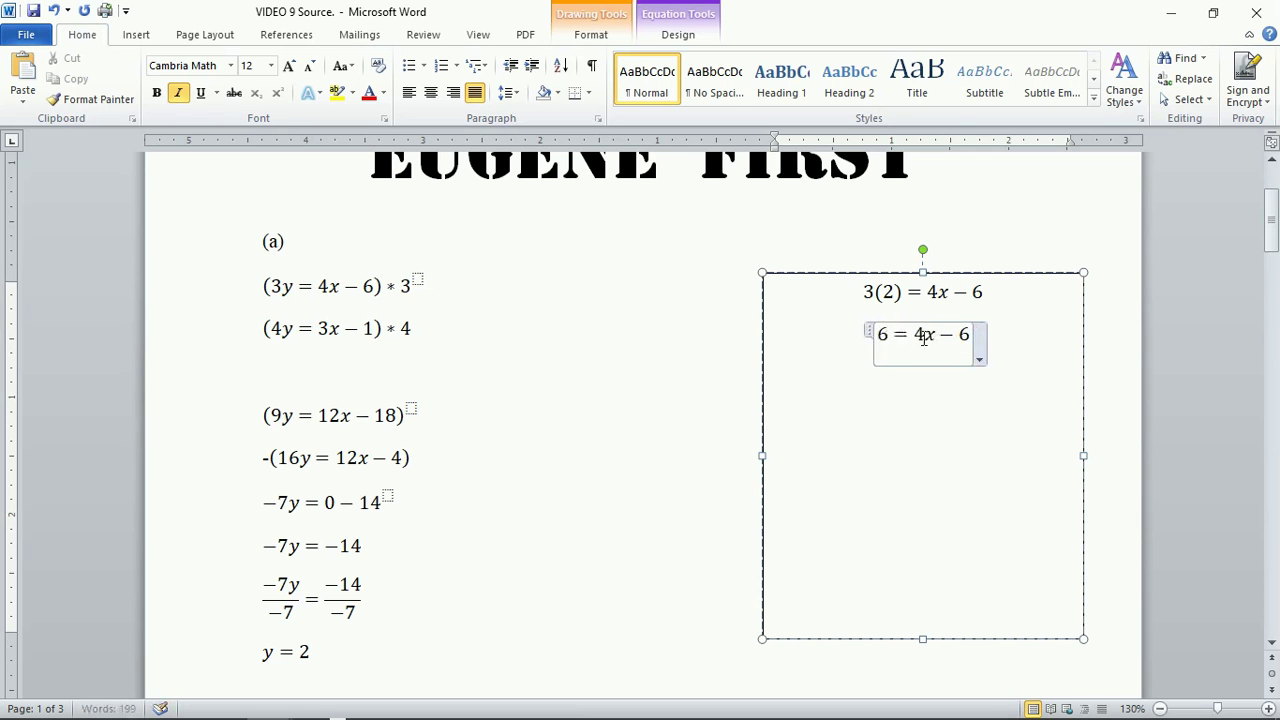
{"action": "left_click", "coordinate": [978, 357]}
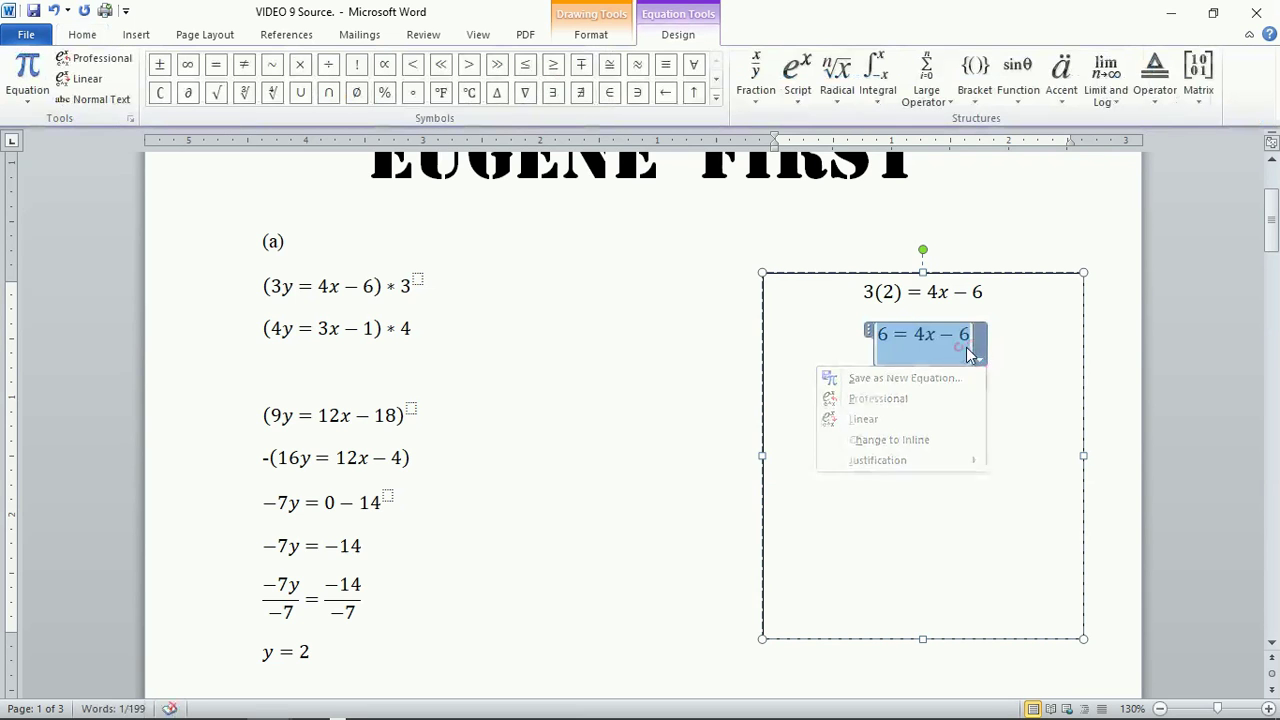
{"action": "left_click", "coordinate": [966, 340]}
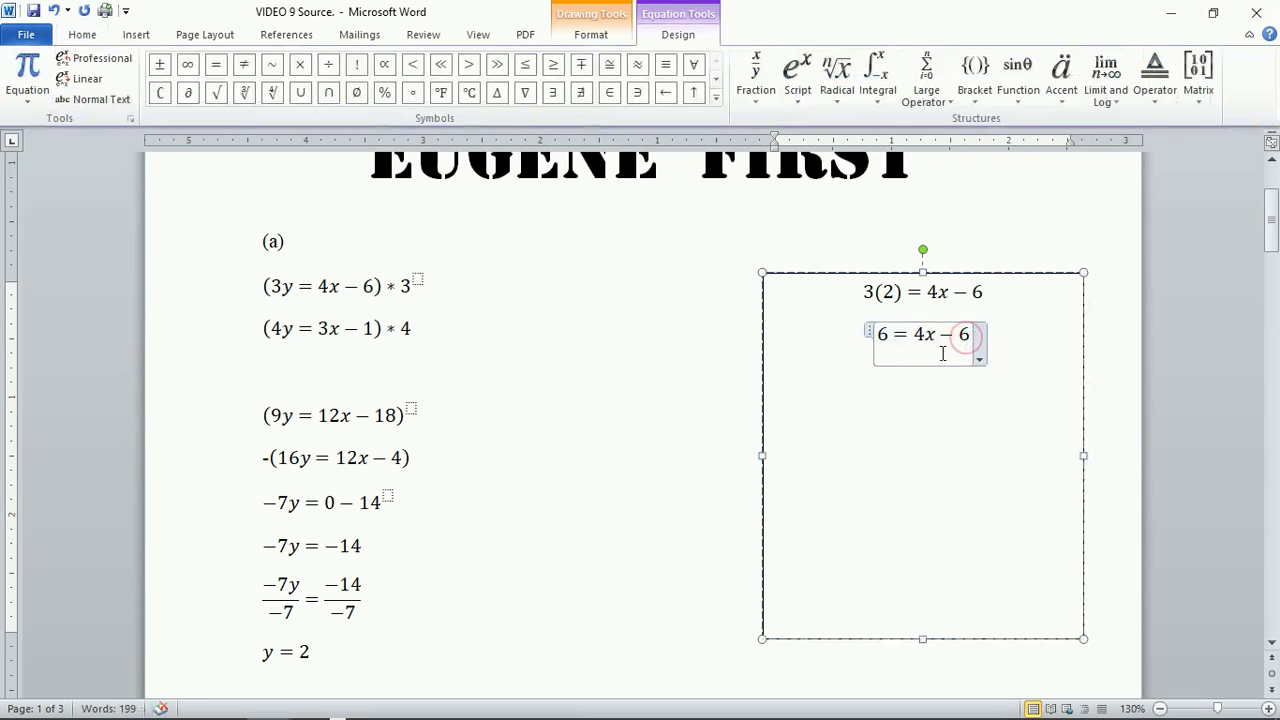
{"action": "left_click", "coordinate": [994, 340]}
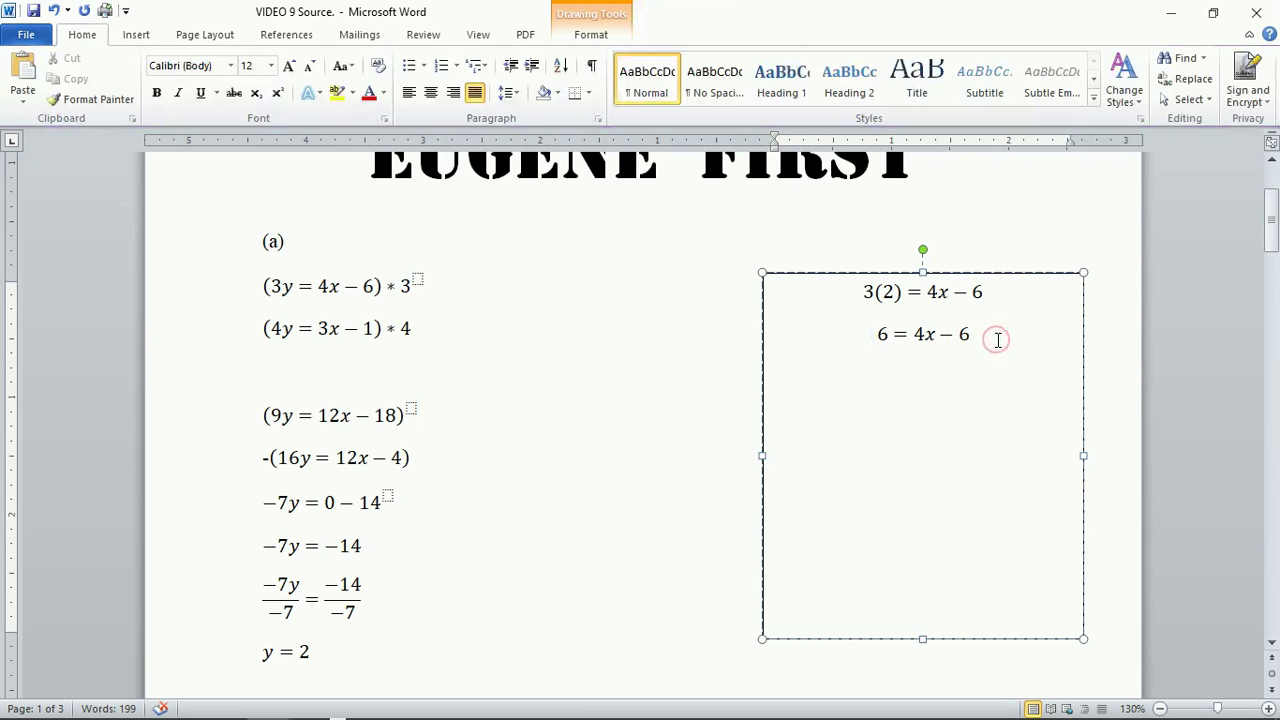
Copy the 6 = 4x − 6 equation and move to the empty line below.
{"action": "left_click", "coordinate": [860, 334], "text": "shift"}
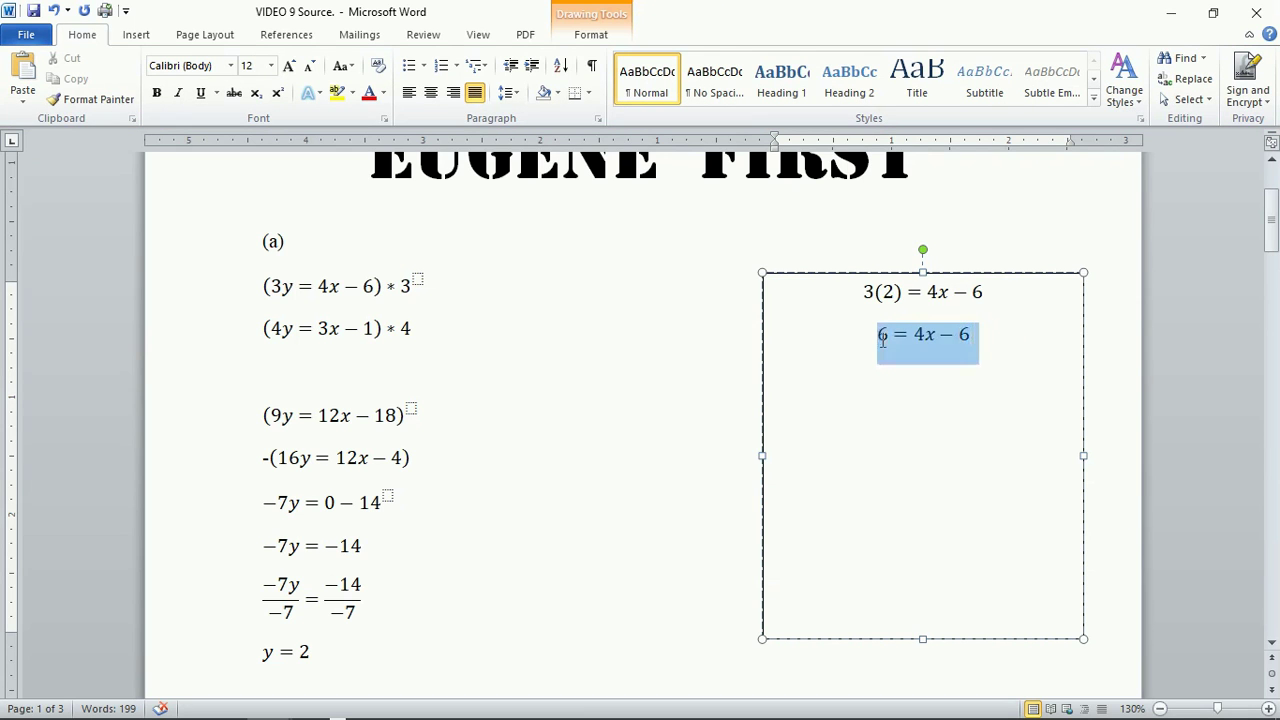
{"action": "right_click", "coordinate": [882, 344]}
{"action": "left_click", "coordinate": [924, 372]}
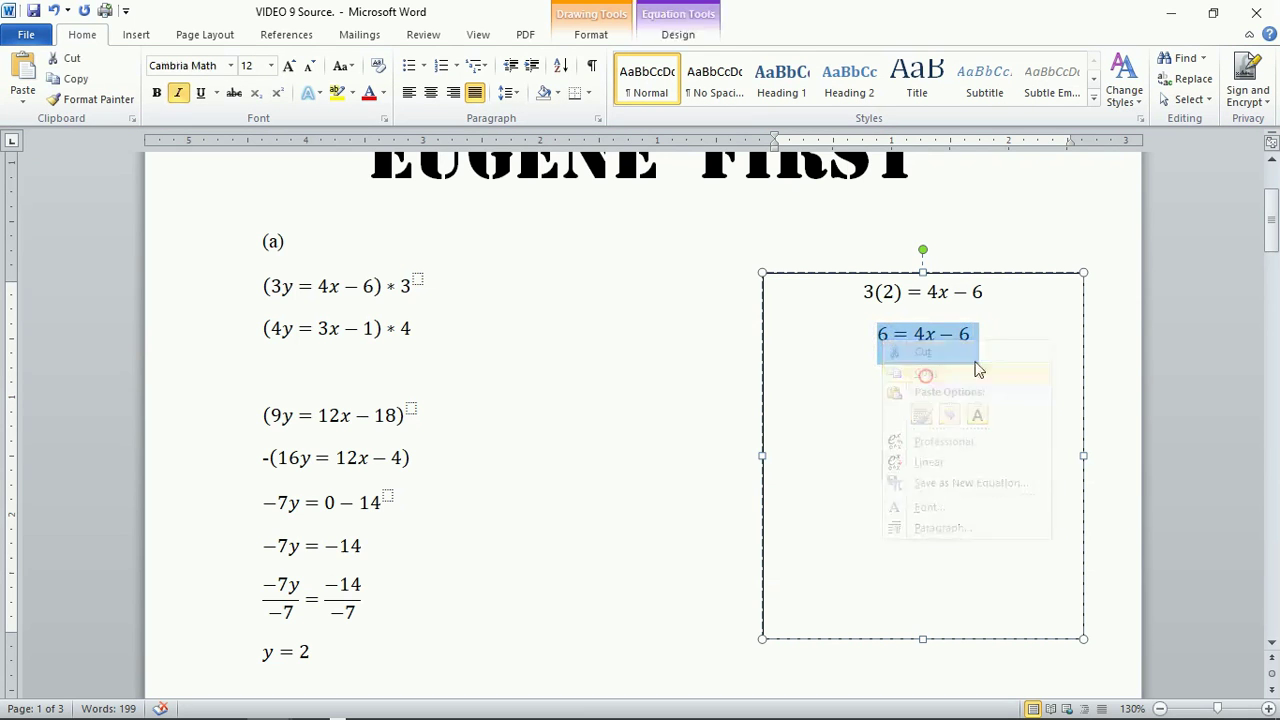
{"action": "left_click", "coordinate": [988, 343]}
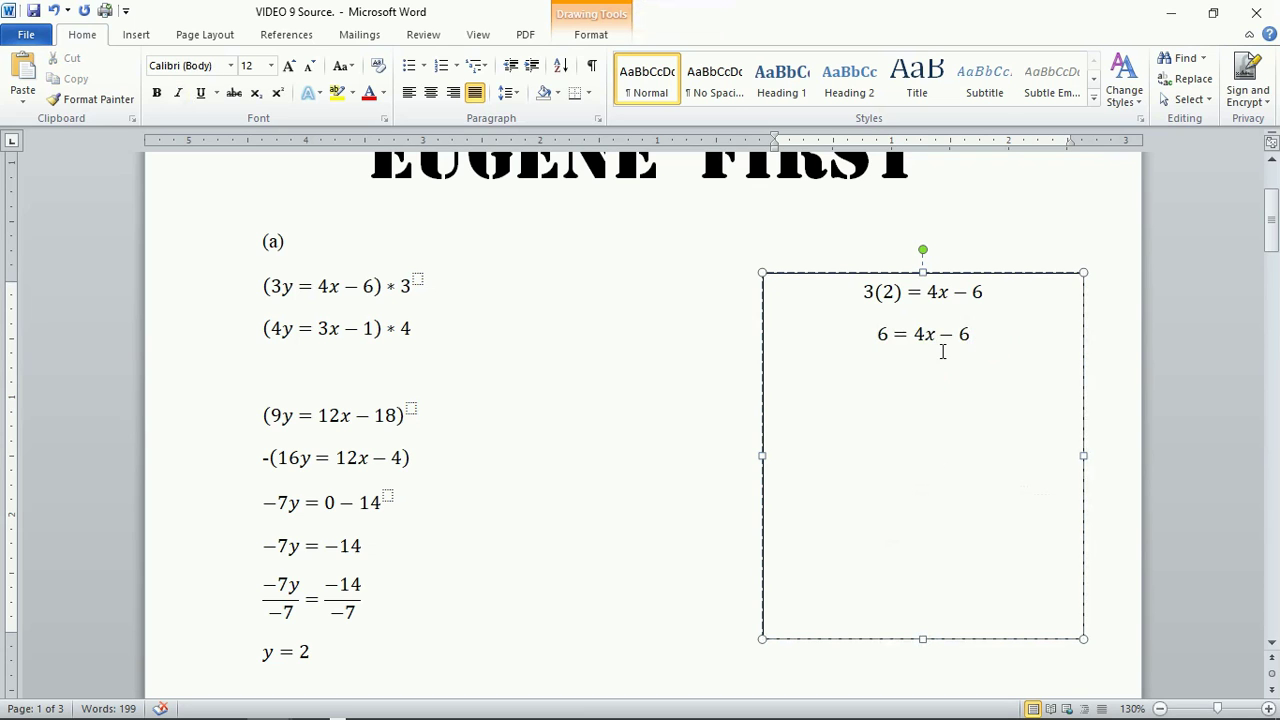
{"action": "left_click", "coordinate": [917, 362]}
Paste the equation on the empty line and edit it to 6 + 6 = 4x.
{"action": "right_click", "coordinate": [832, 380]}
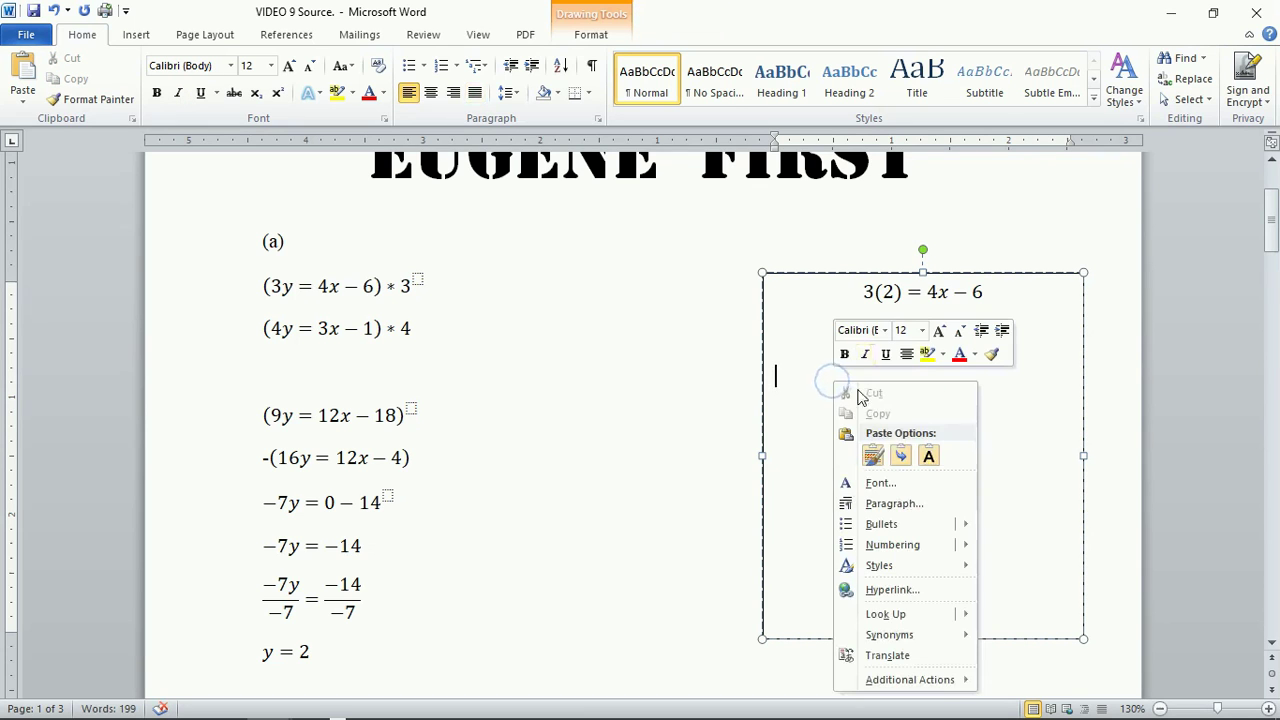
{"action": "left_click", "coordinate": [871, 455]}
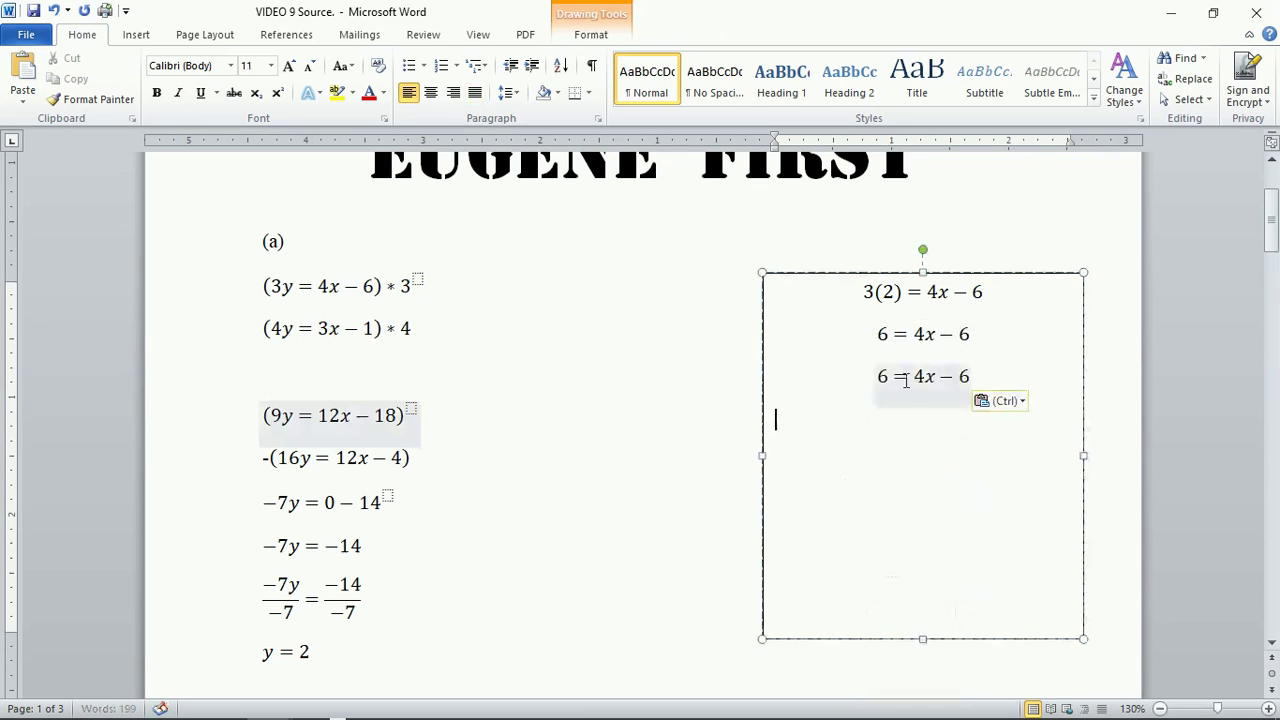
{"action": "left_click", "coordinate": [887, 377]}
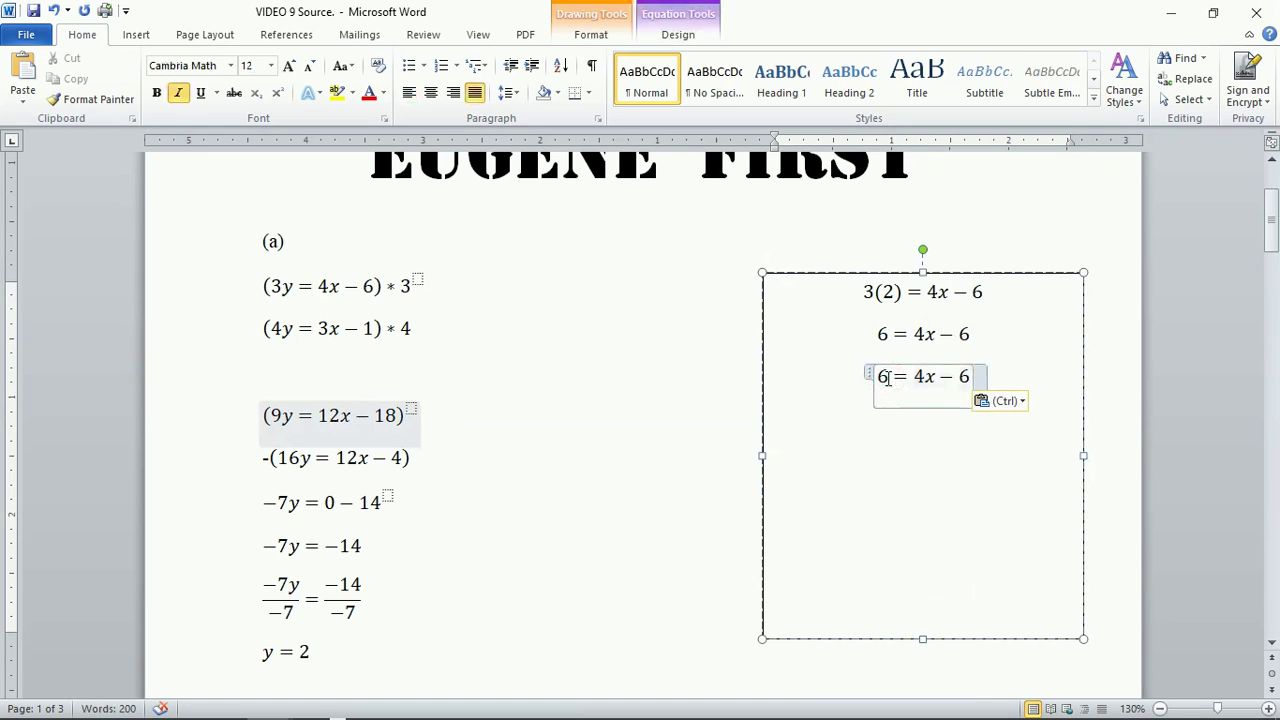
{"action": "type", "text": "+ "}
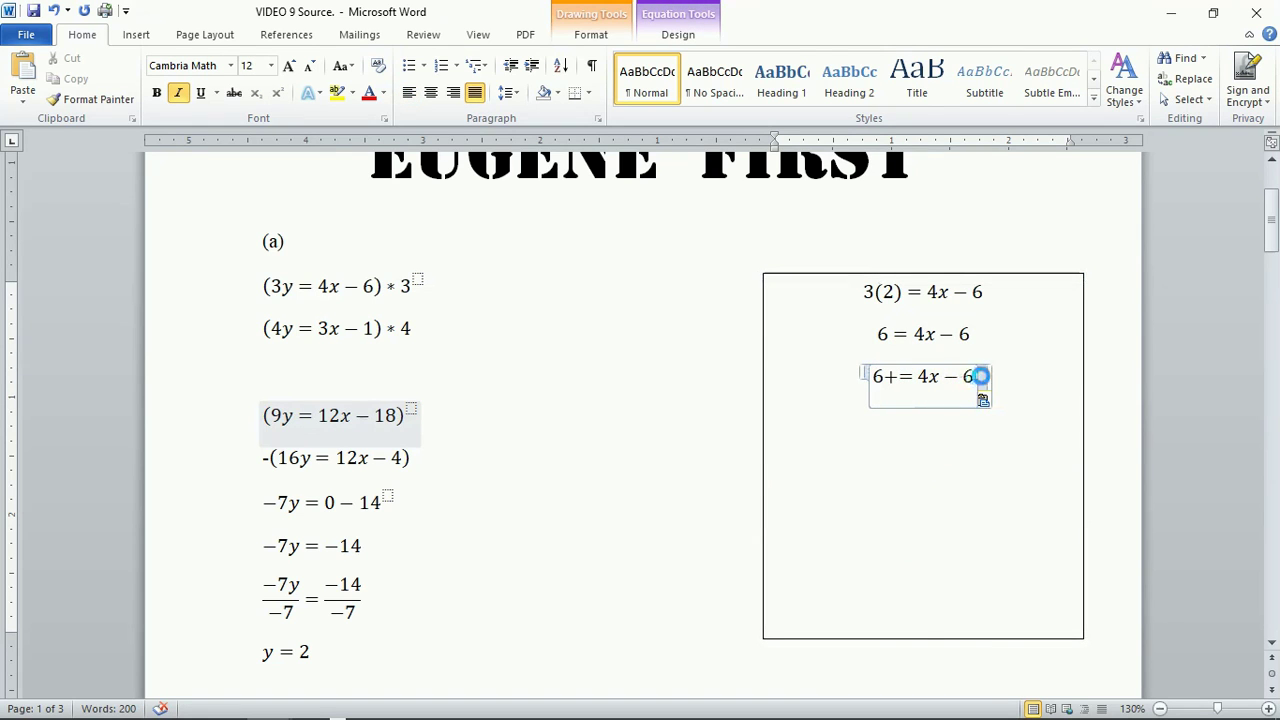
{"action": "type", "text": "6"}
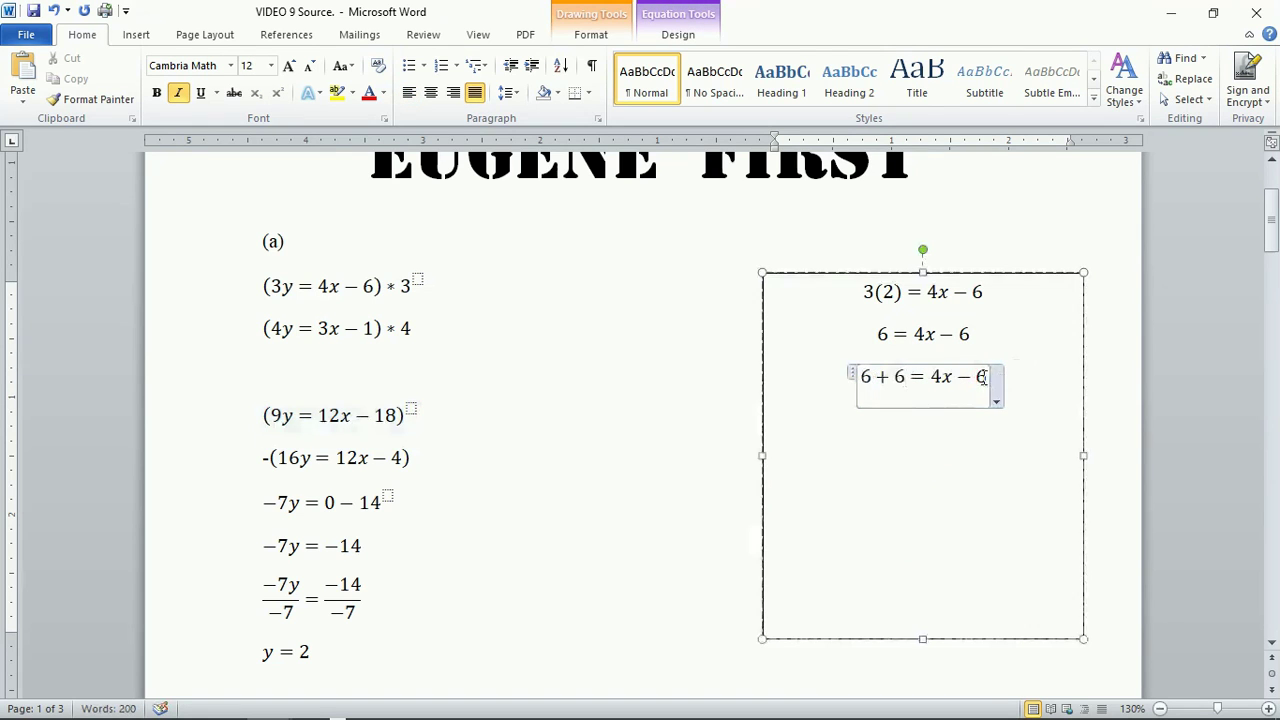
{"action": "key", "text": "BackSpace"}
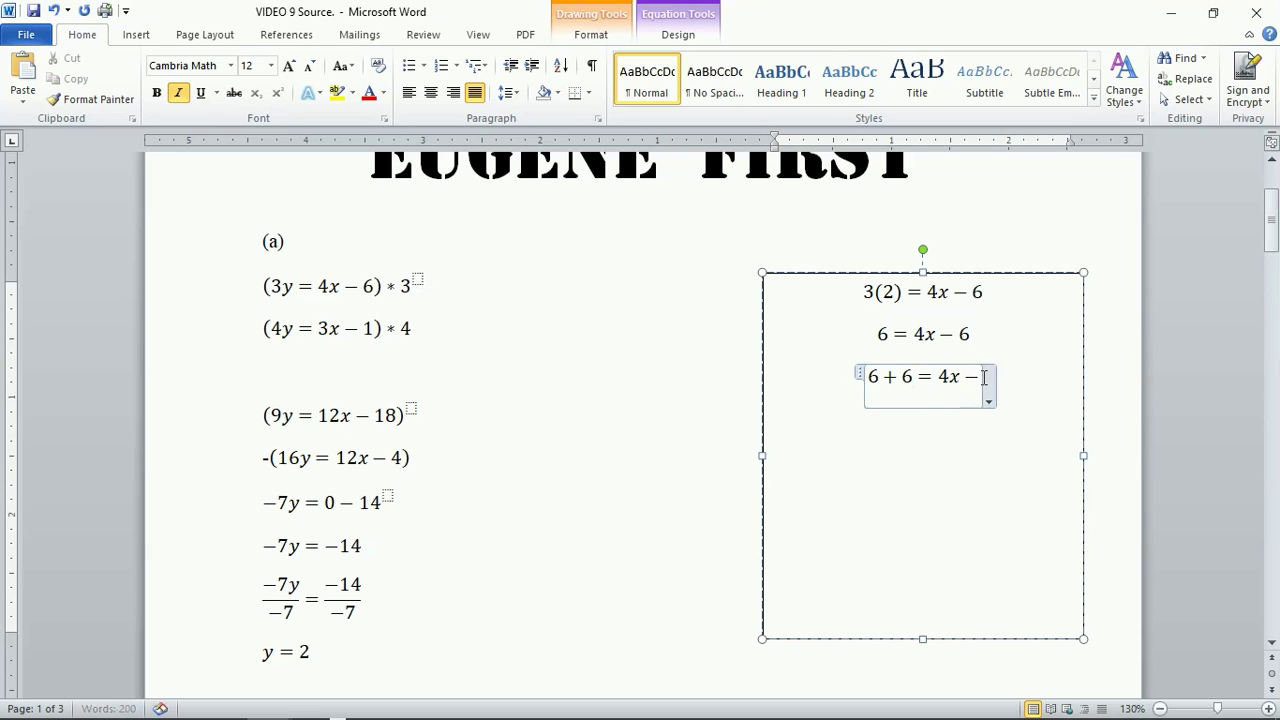
{"action": "key", "text": "BackSpace"}
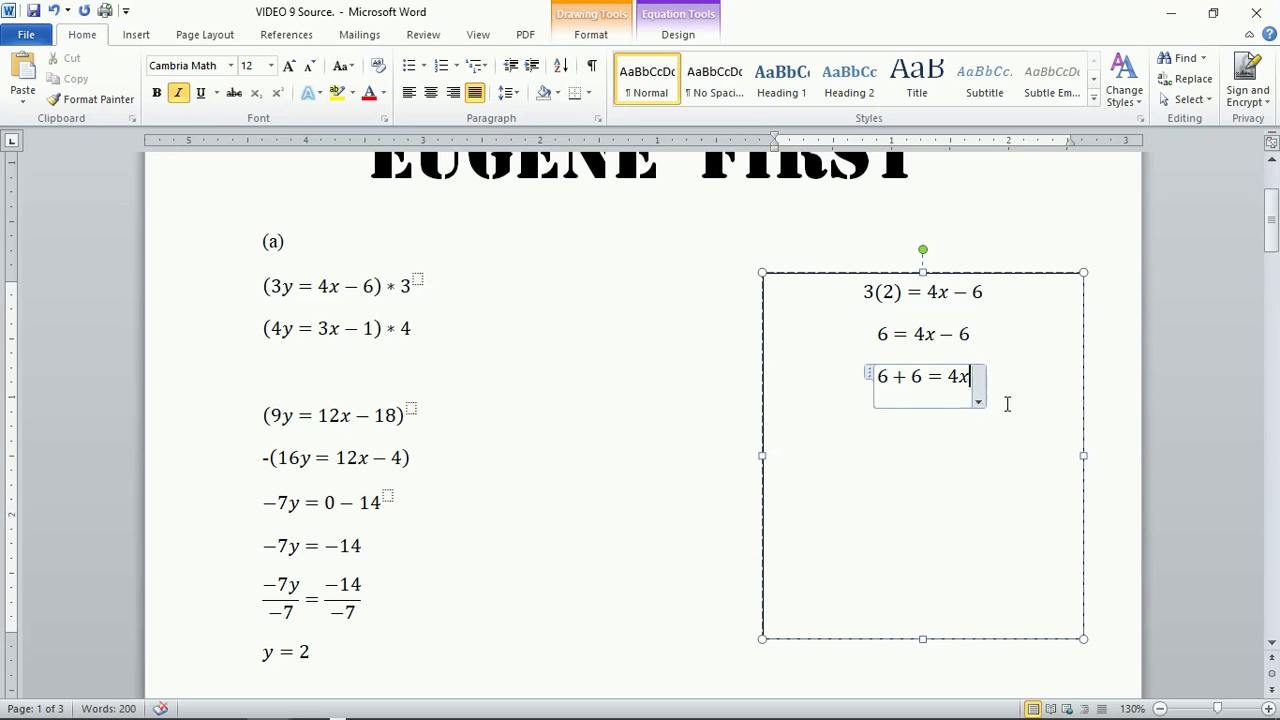
{"action": "left_click", "coordinate": [1005, 402]}
Select and copy the 6 + 6 = 4x equation.
{"action": "left_click_drag", "start_coordinate": [971, 377], "coordinate": [875, 379]}
{"action": "right_click", "coordinate": [880, 381]}
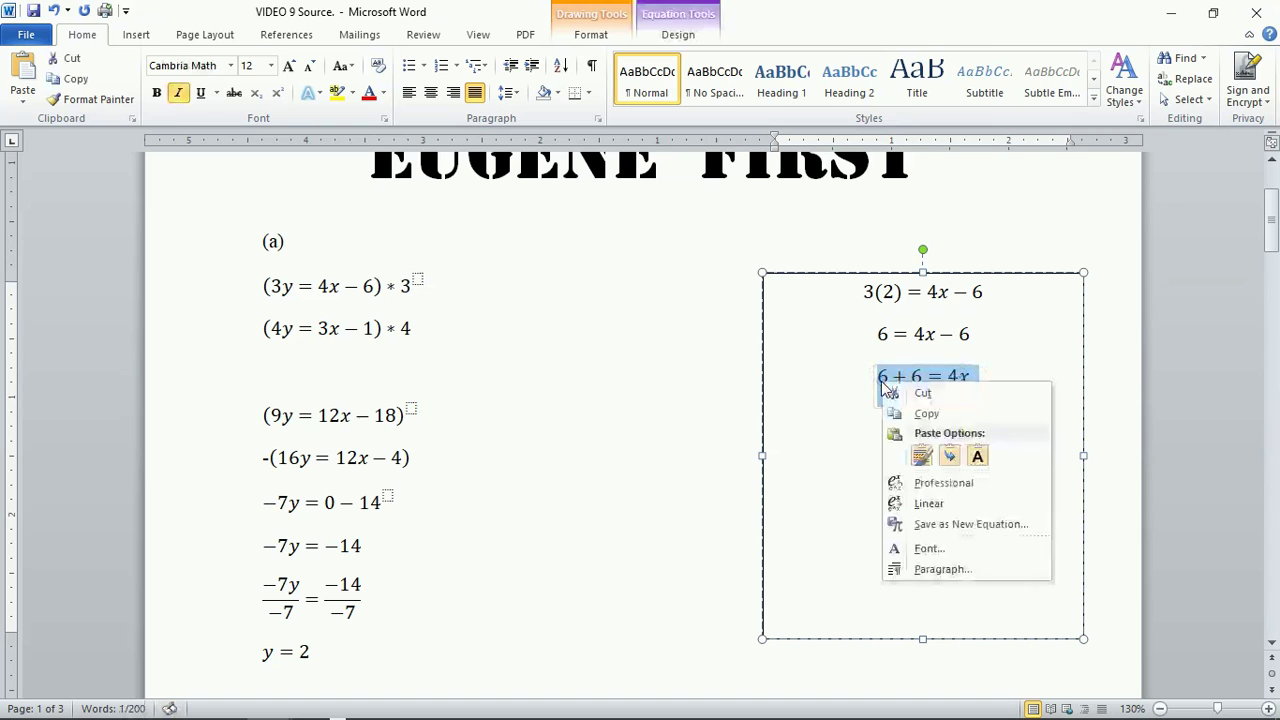
{"action": "left_click", "coordinate": [926, 414]}
{"action": "left_click", "coordinate": [993, 378]}
On a new line, paste 6 + 6 = 4x and edit it to 12 = 4x.
{"action": "key", "text": "Return"}
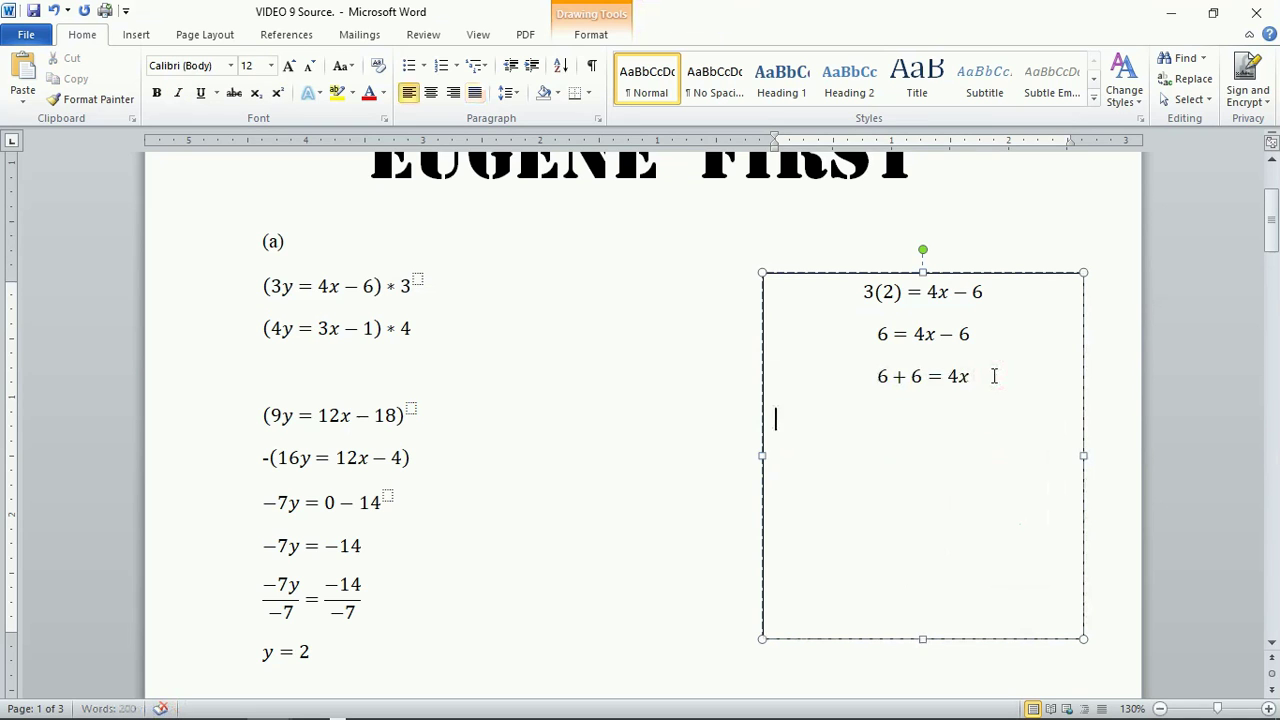
{"action": "right_click", "coordinate": [809, 420]}
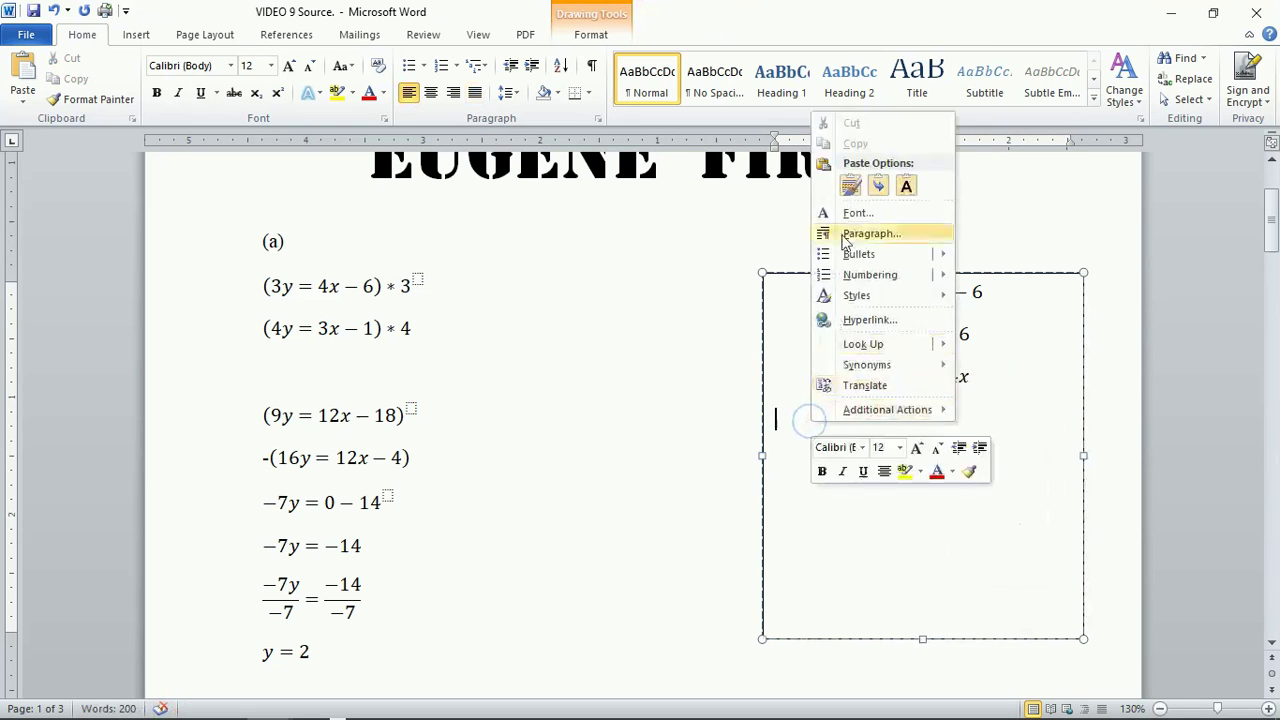
{"action": "left_click", "coordinate": [851, 185]}
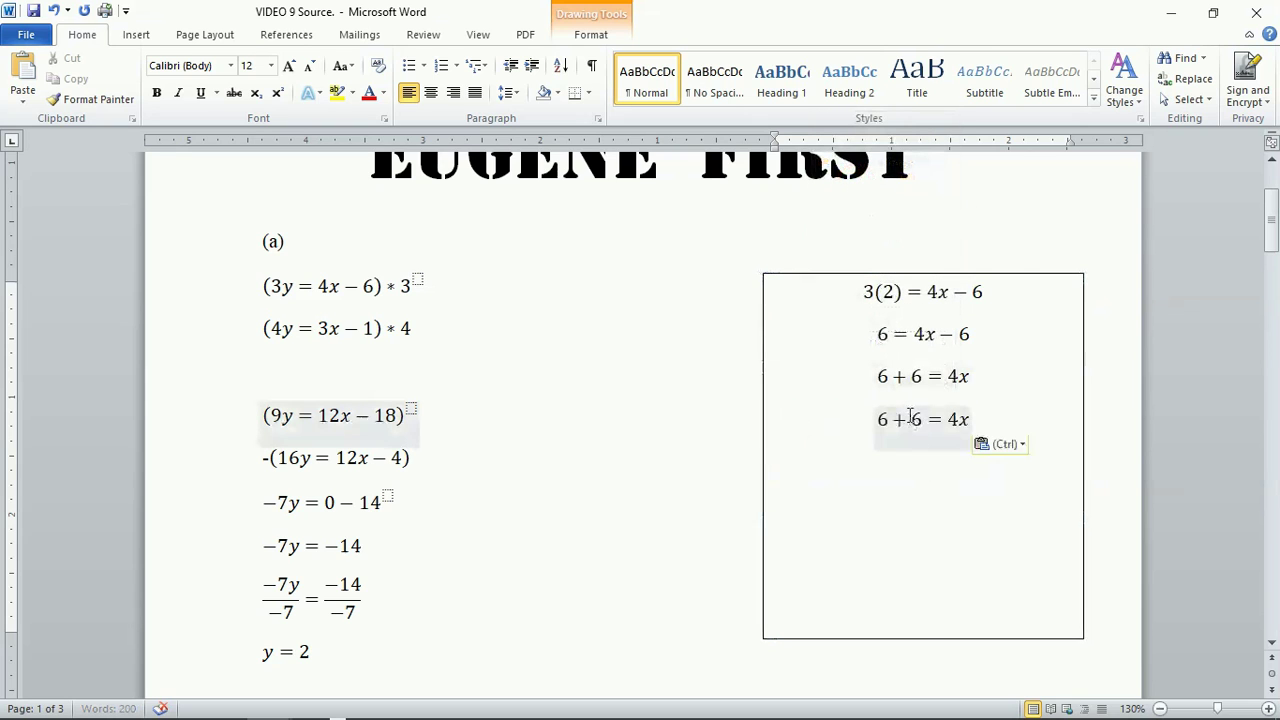
{"action": "left_click", "coordinate": [920, 418]}
{"action": "key", "text": "BackSpace"}
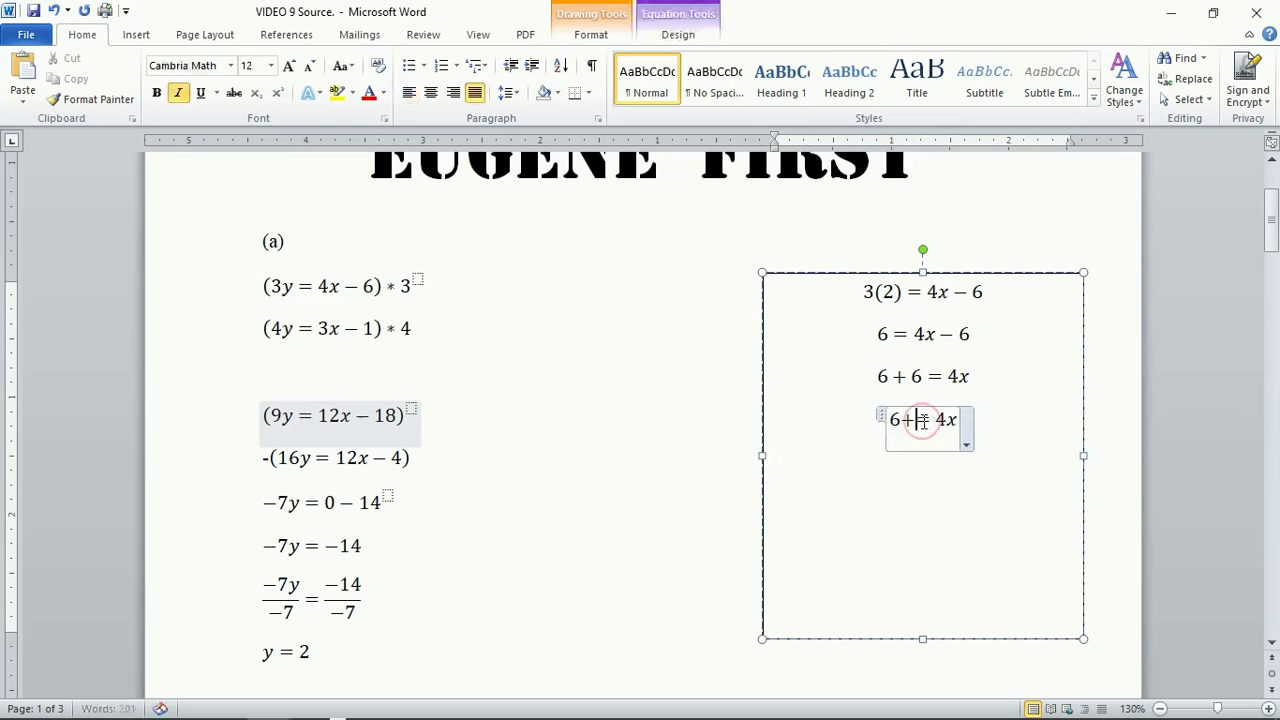
{"action": "key", "text": "BackSpace"}
{"action": "key", "text": "BackSpace"}
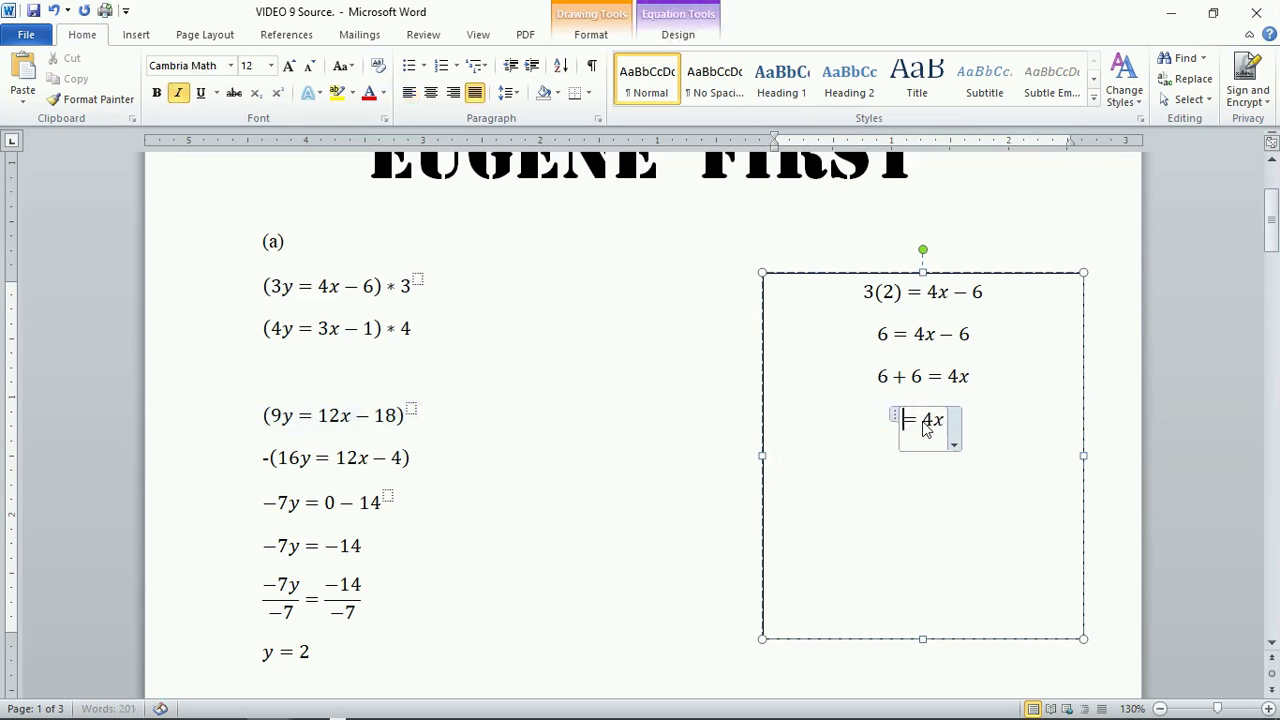
{"action": "type", "text": "12"}
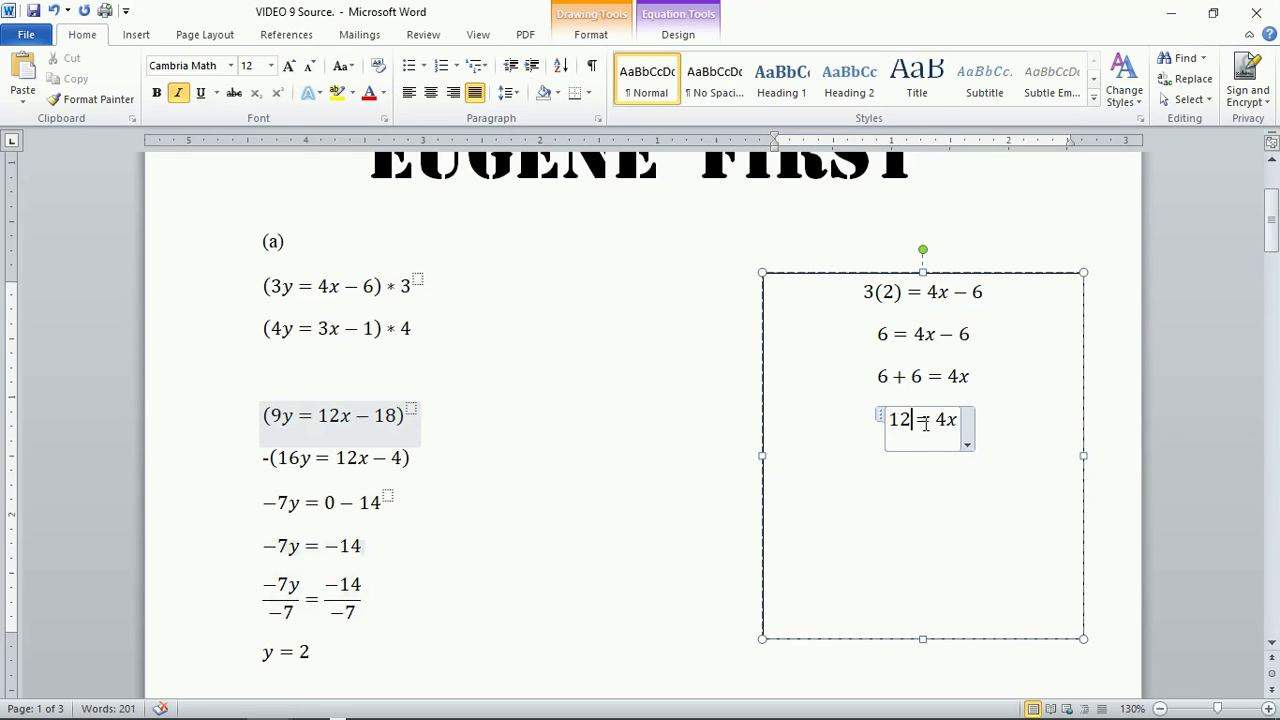
{"action": "left_click", "coordinate": [986, 424]}
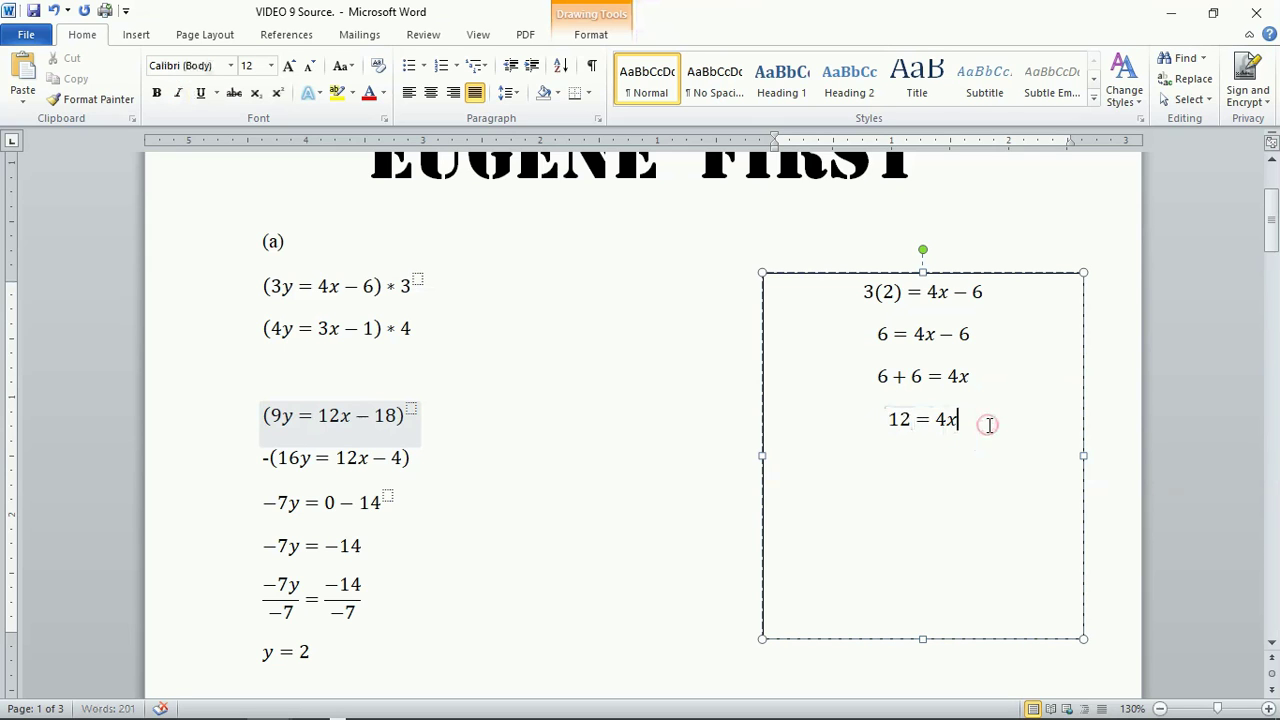
Paste another copy on the line below with Ctrl+V and also change it to 12 = 4x.
{"action": "left_click", "coordinate": [824, 457]}
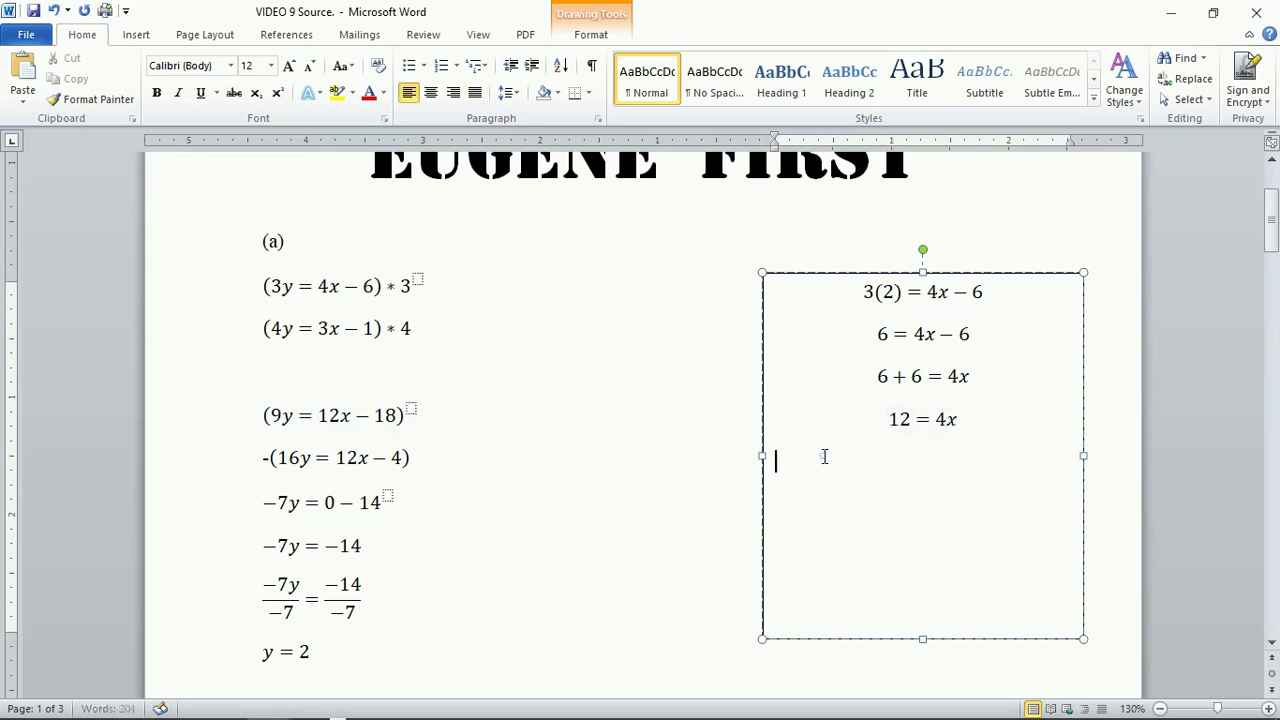
{"action": "right_click", "coordinate": [824, 457]}
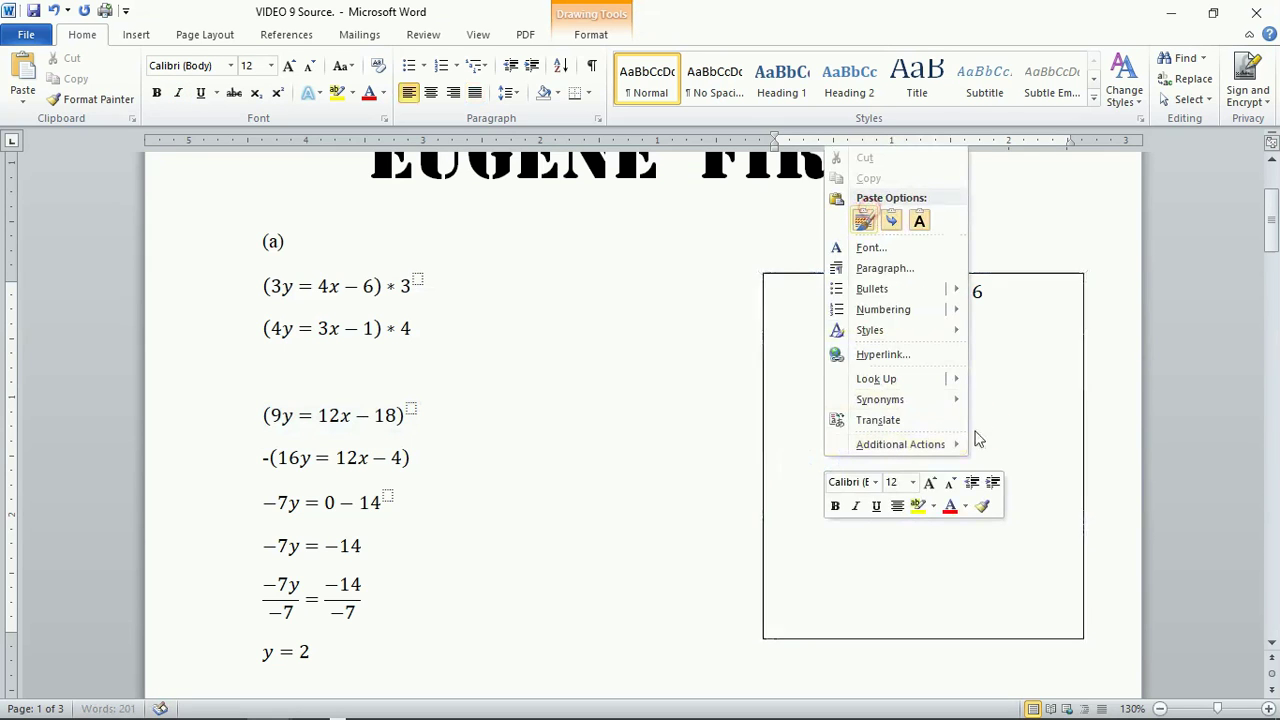
{"action": "key", "text": "Escape"}
{"action": "key", "text": "ctrl+v"}
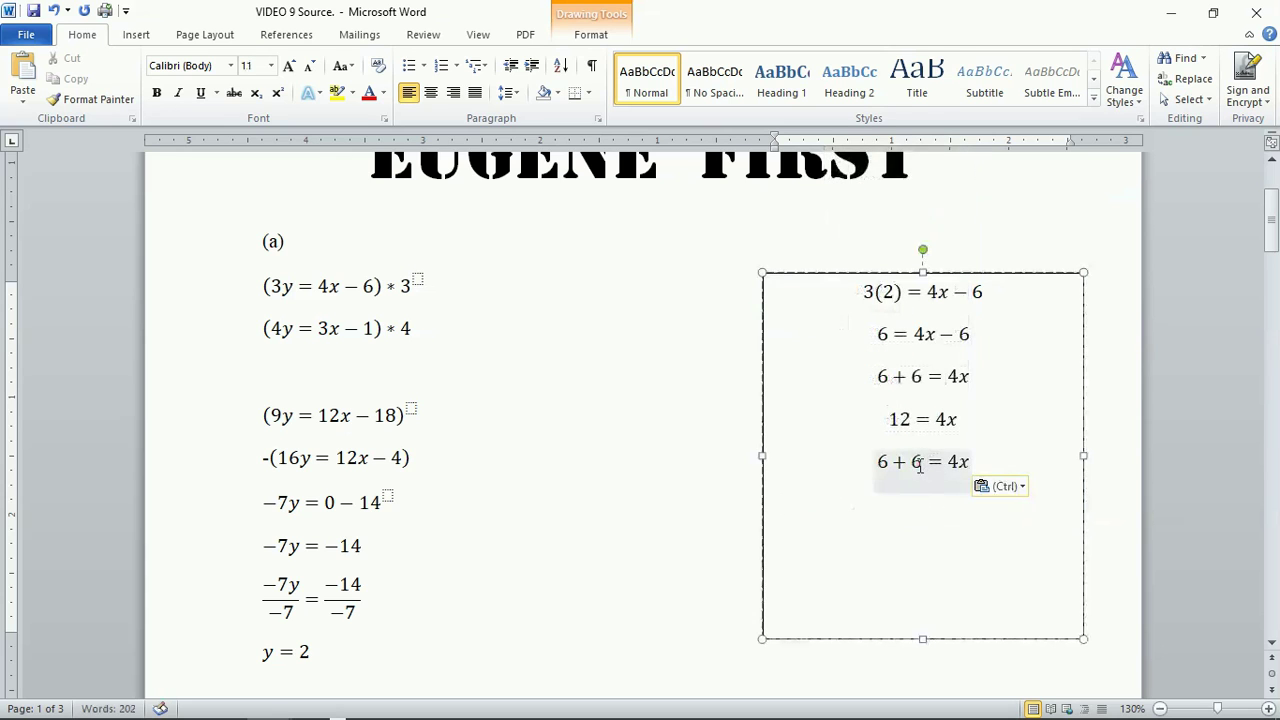
{"action": "left_click", "coordinate": [920, 466]}
{"action": "key", "text": "BackSpace"}
{"action": "key", "text": "BackSpace"}
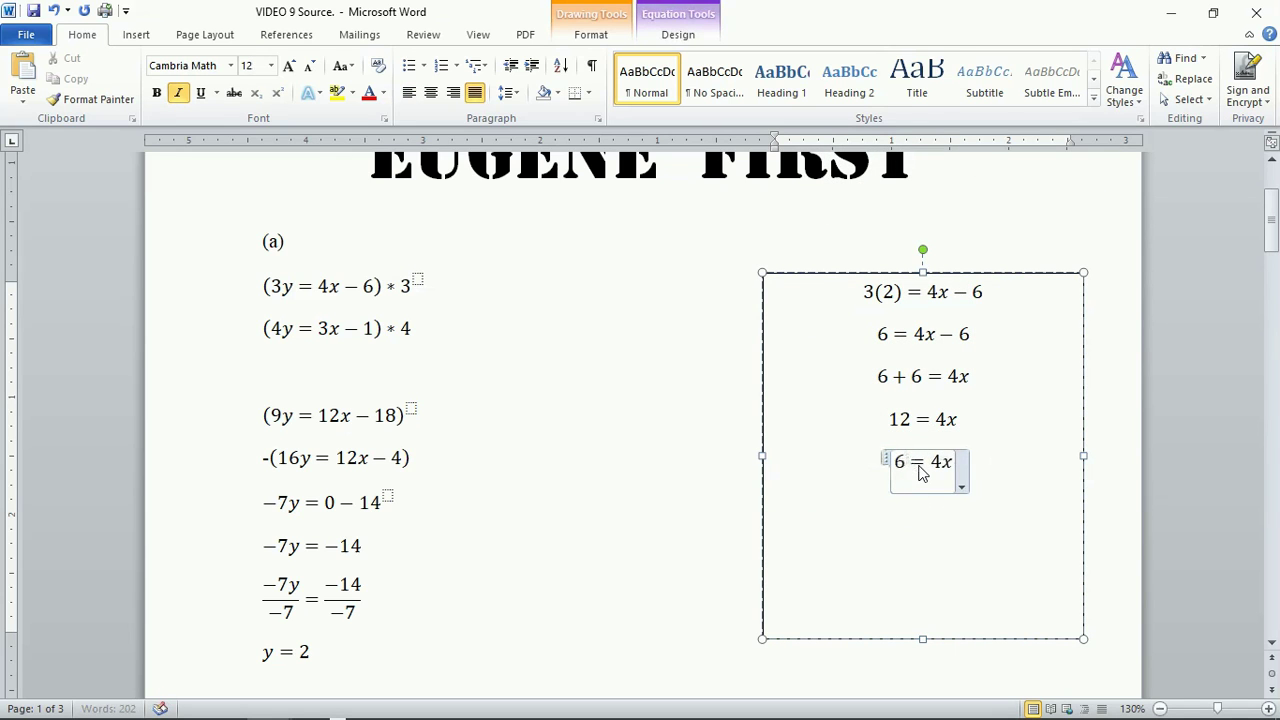
{"action": "key", "text": "BackSpace"}
{"action": "type", "text": "12"}
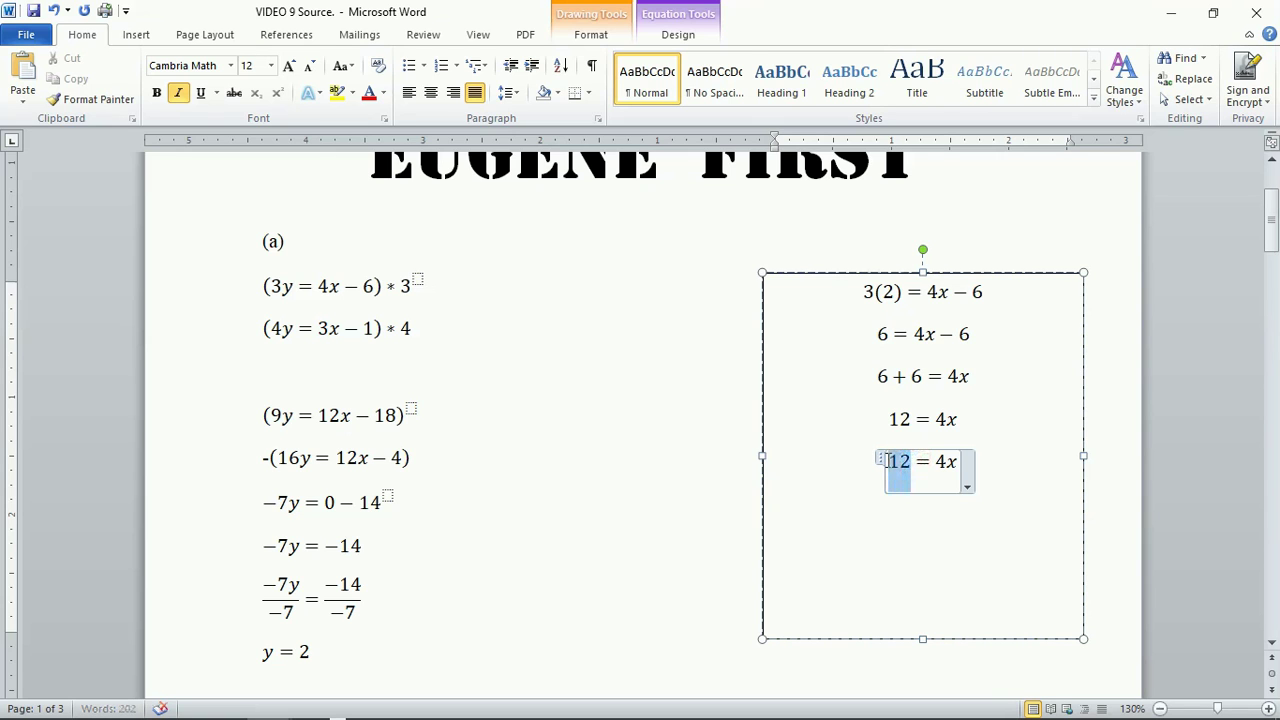
{"action": "left_click", "coordinate": [971, 467]}
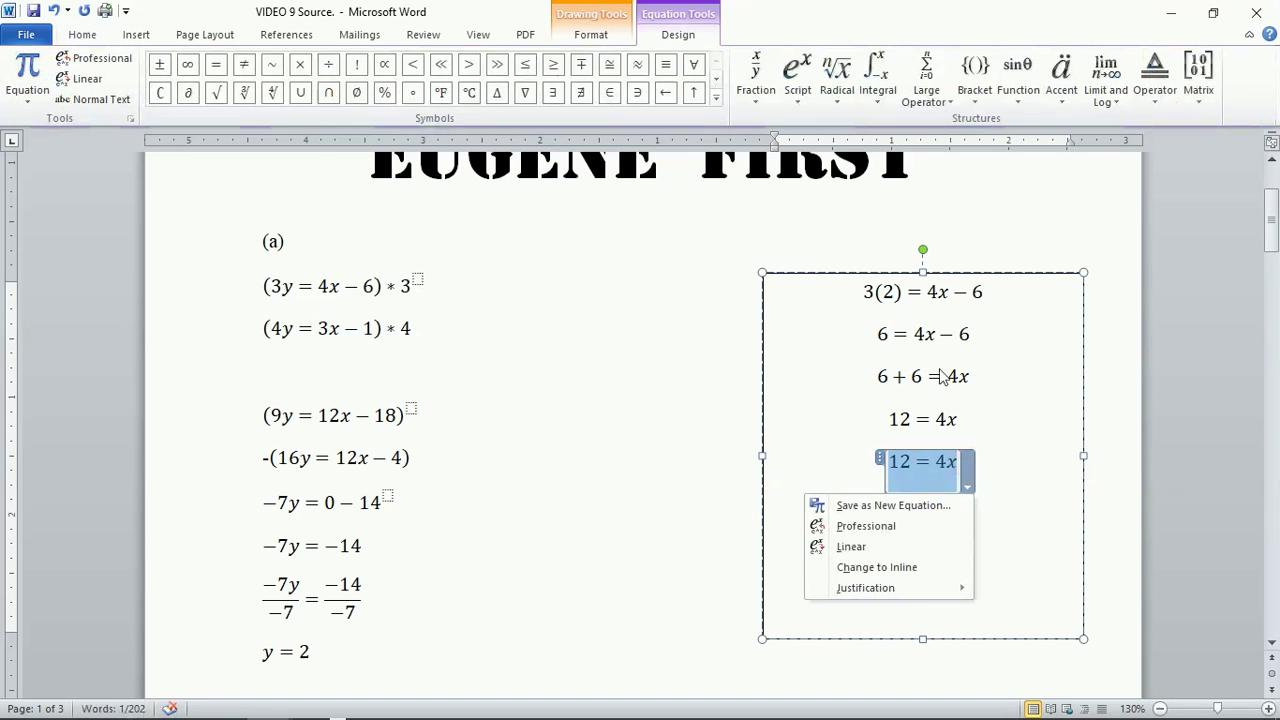
{"action": "left_click", "coordinate": [916, 482]}
Turn the left side 12 into the stacked fraction 12/4.
{"action": "left_click", "coordinate": [912, 471]}
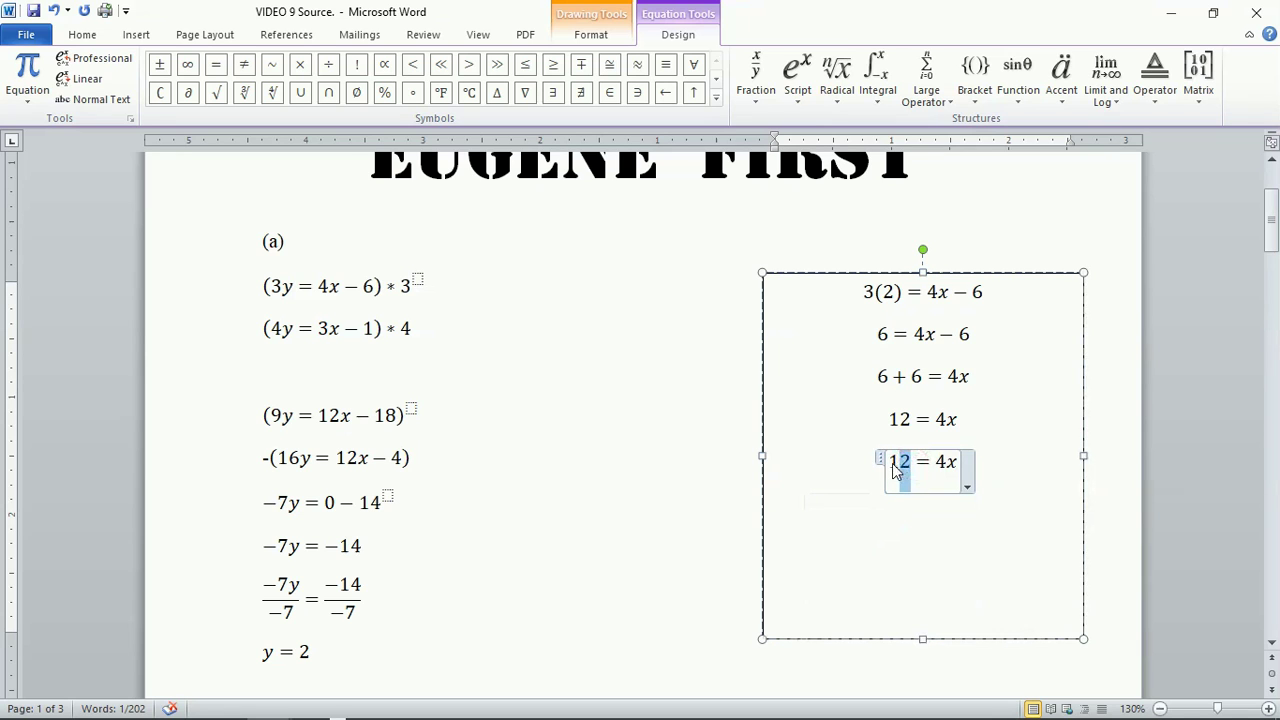
{"action": "left_click_drag", "start_coordinate": [896, 472], "coordinate": [887, 470]}
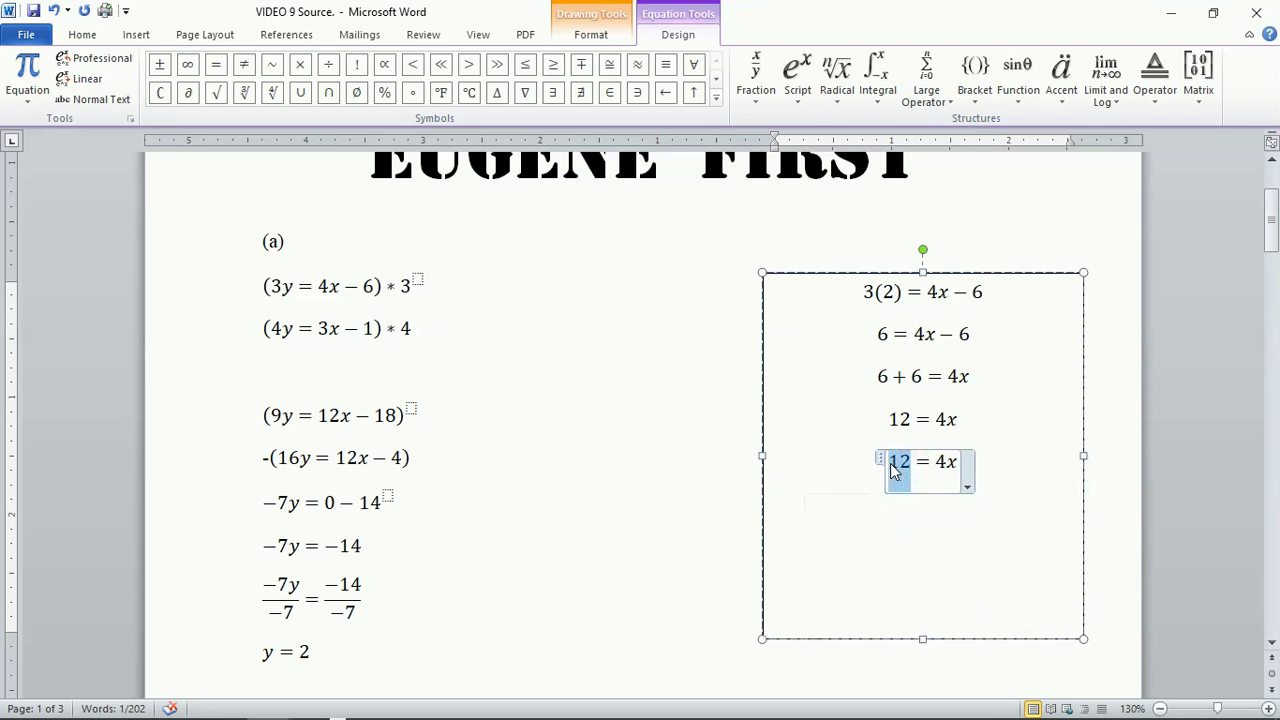
{"action": "left_click", "coordinate": [757, 93]}
{"action": "left_click", "coordinate": [772, 181]}
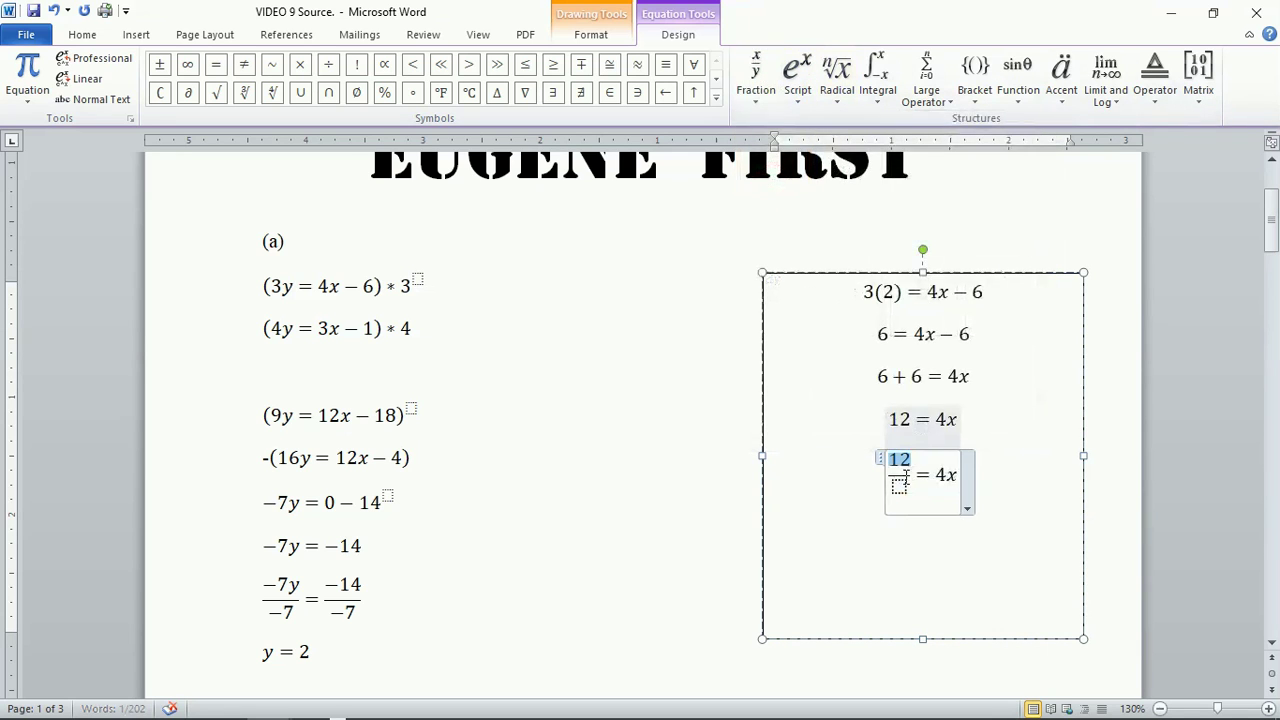
{"action": "left_click", "coordinate": [899, 486]}
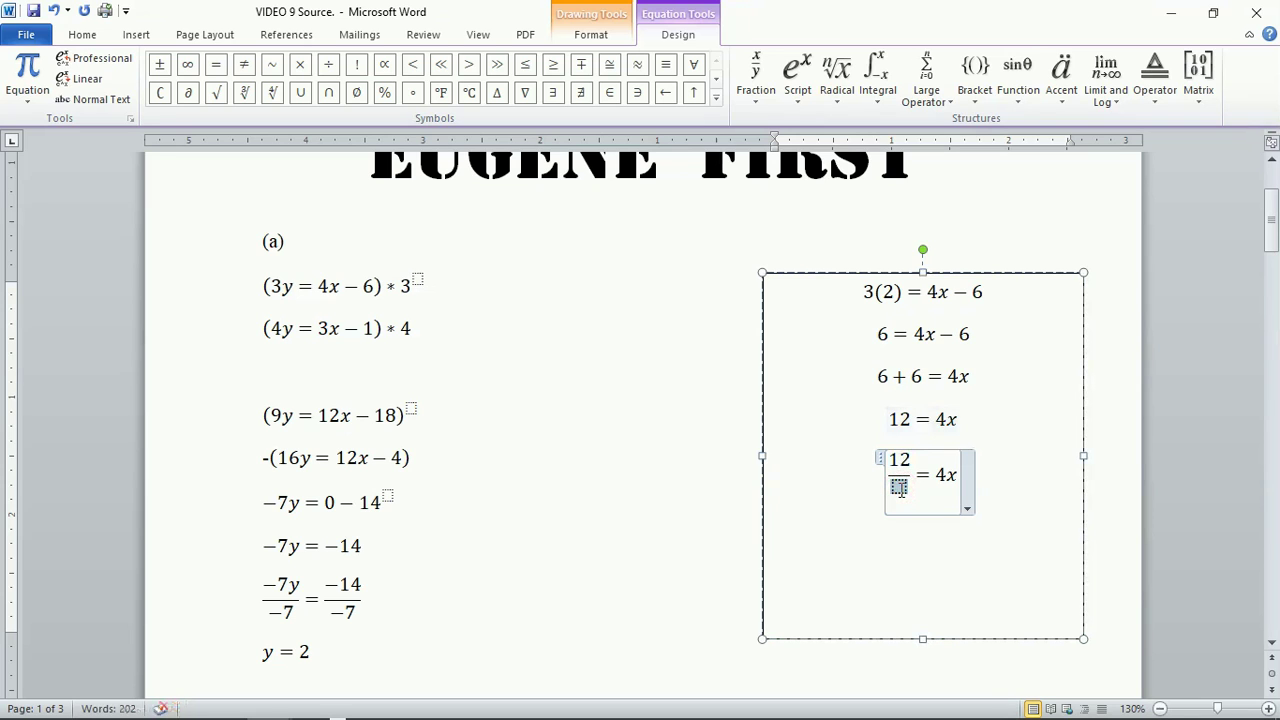
{"action": "type", "text": "4"}
Turn the right side 4x into the stacked fraction 4x/4.
{"action": "left_click_drag", "start_coordinate": [955, 476], "coordinate": [941, 476]}
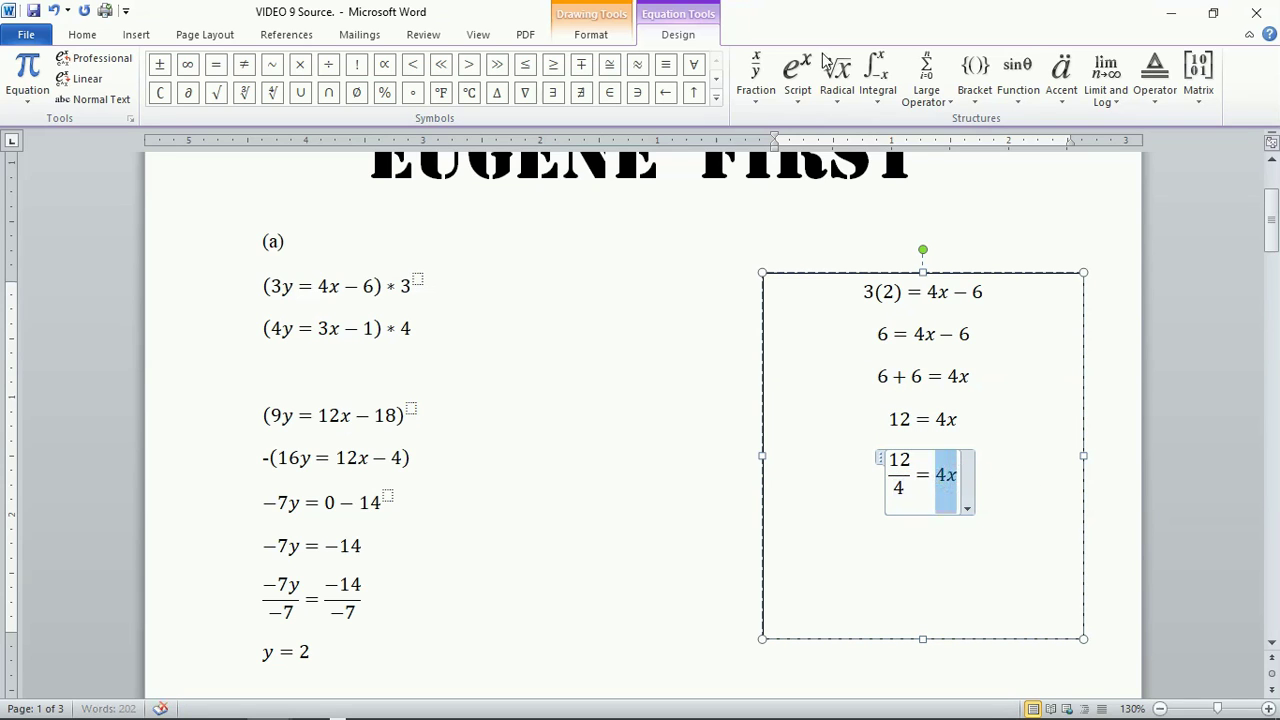
{"action": "left_click", "coordinate": [756, 75]}
{"action": "left_click", "coordinate": [777, 184]}
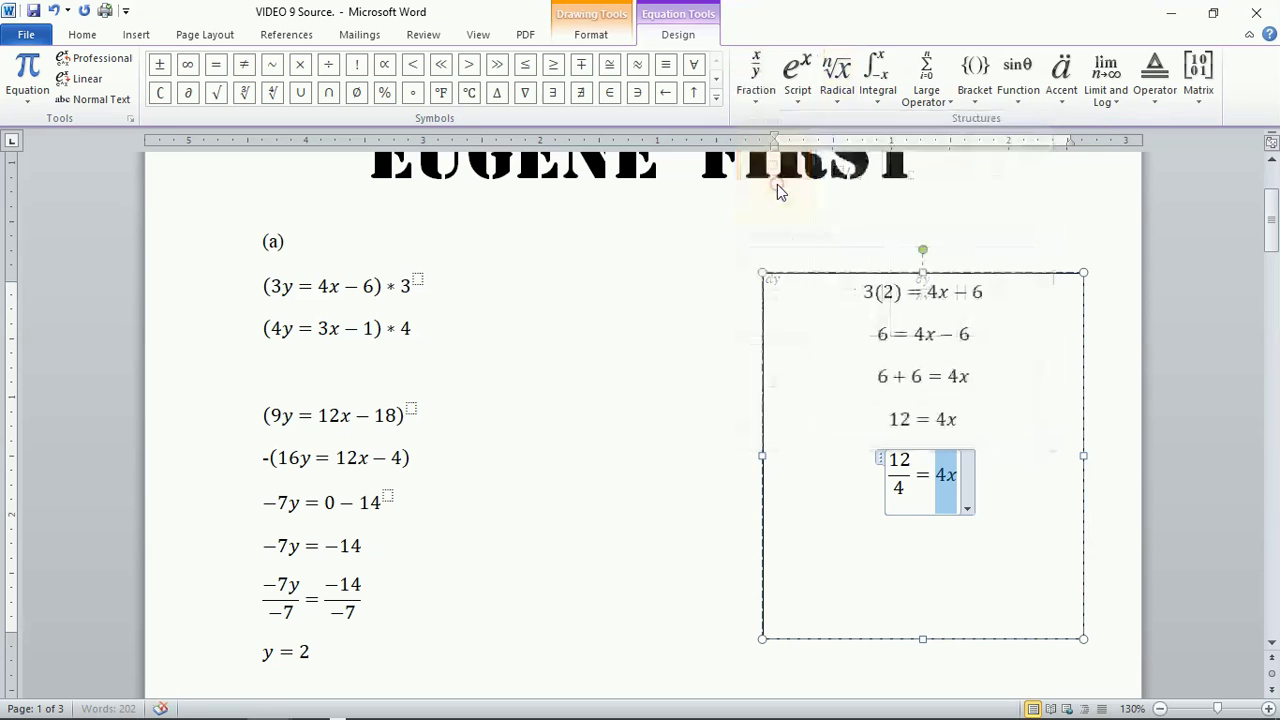
{"action": "left_click", "coordinate": [946, 487]}
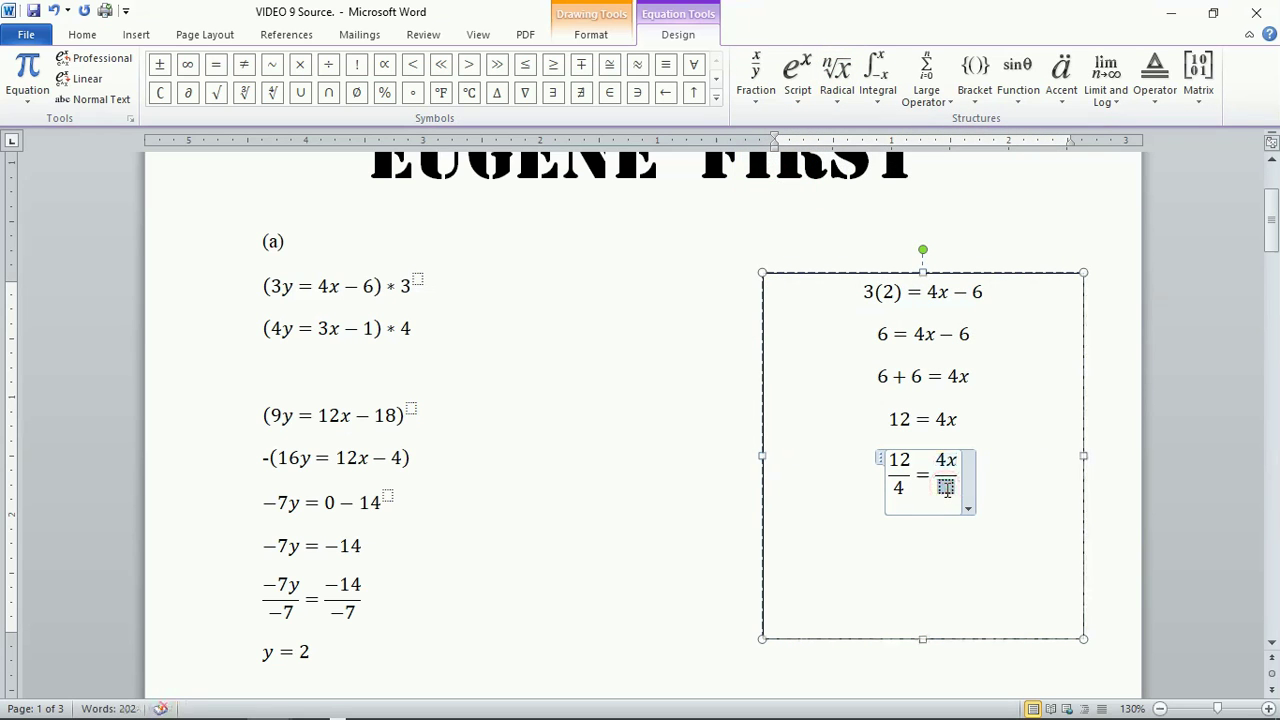
{"action": "type", "text": "4"}
Copy the 12 = 4x equation and place the caret on the empty line below.
{"action": "left_click_drag", "start_coordinate": [966, 419], "coordinate": [888, 420]}
{"action": "right_click", "coordinate": [908, 425]}
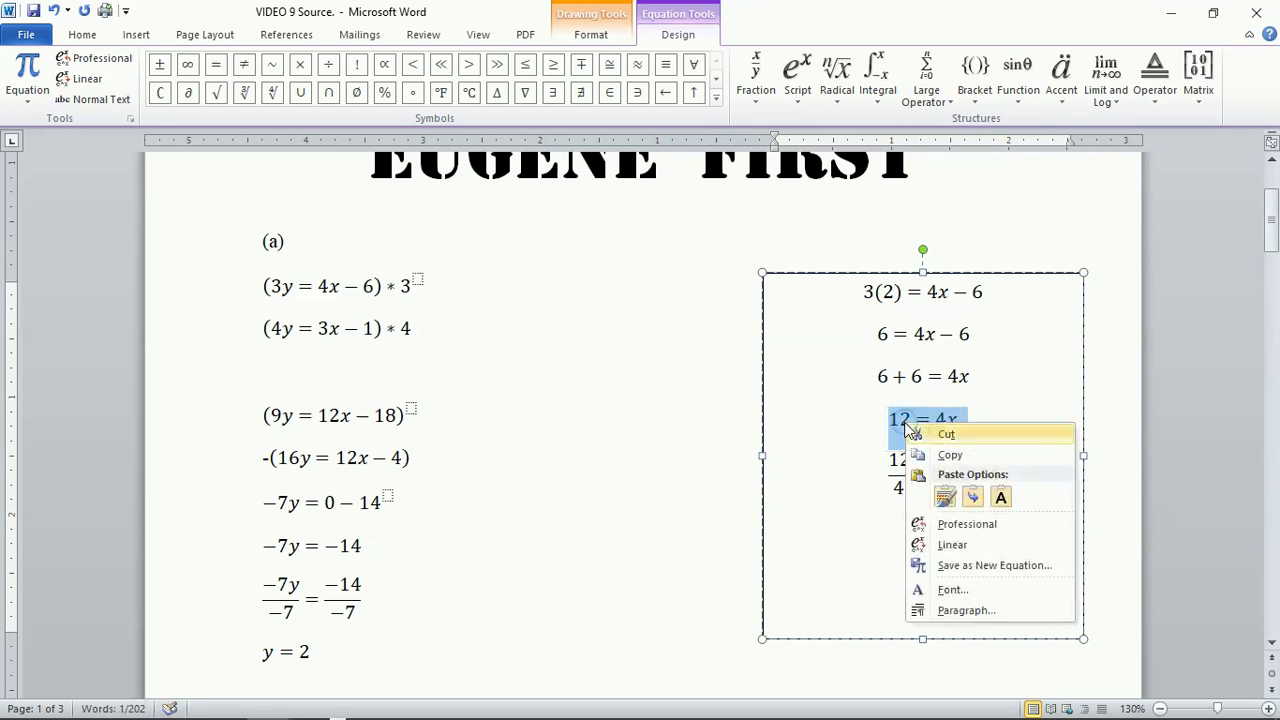
{"action": "left_click", "coordinate": [946, 457]}
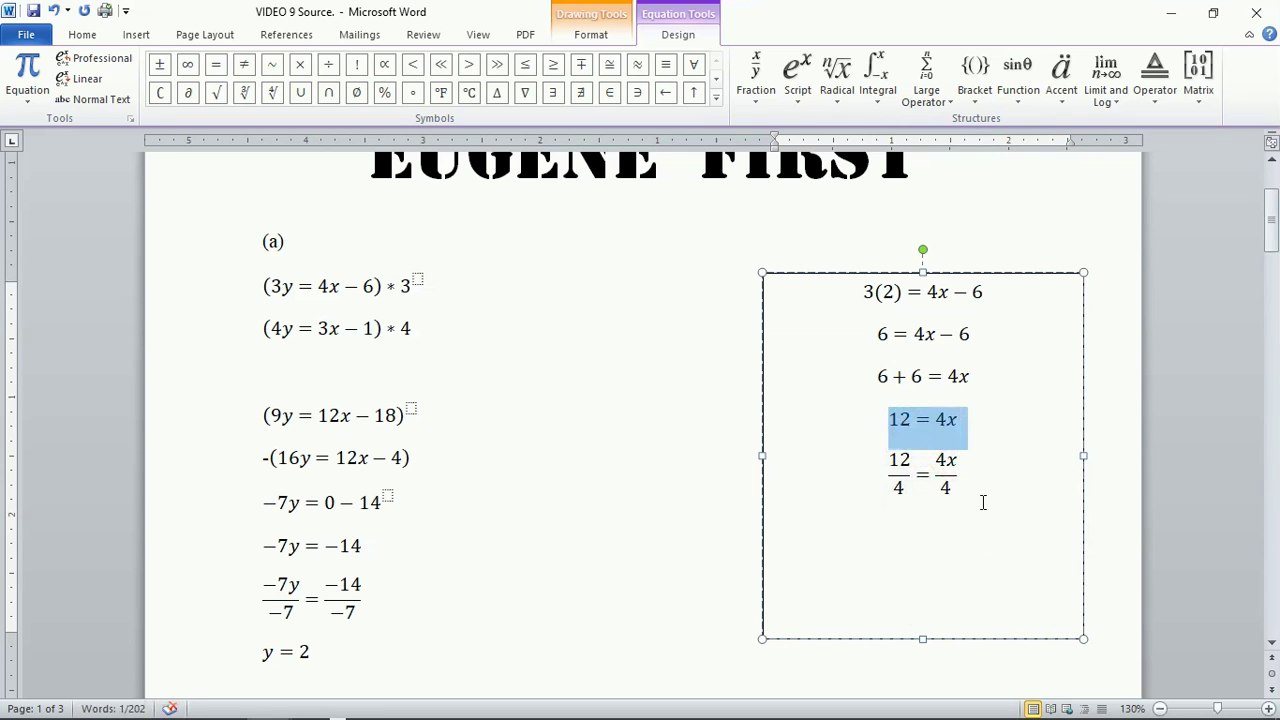
{"action": "left_click", "coordinate": [981, 502]}
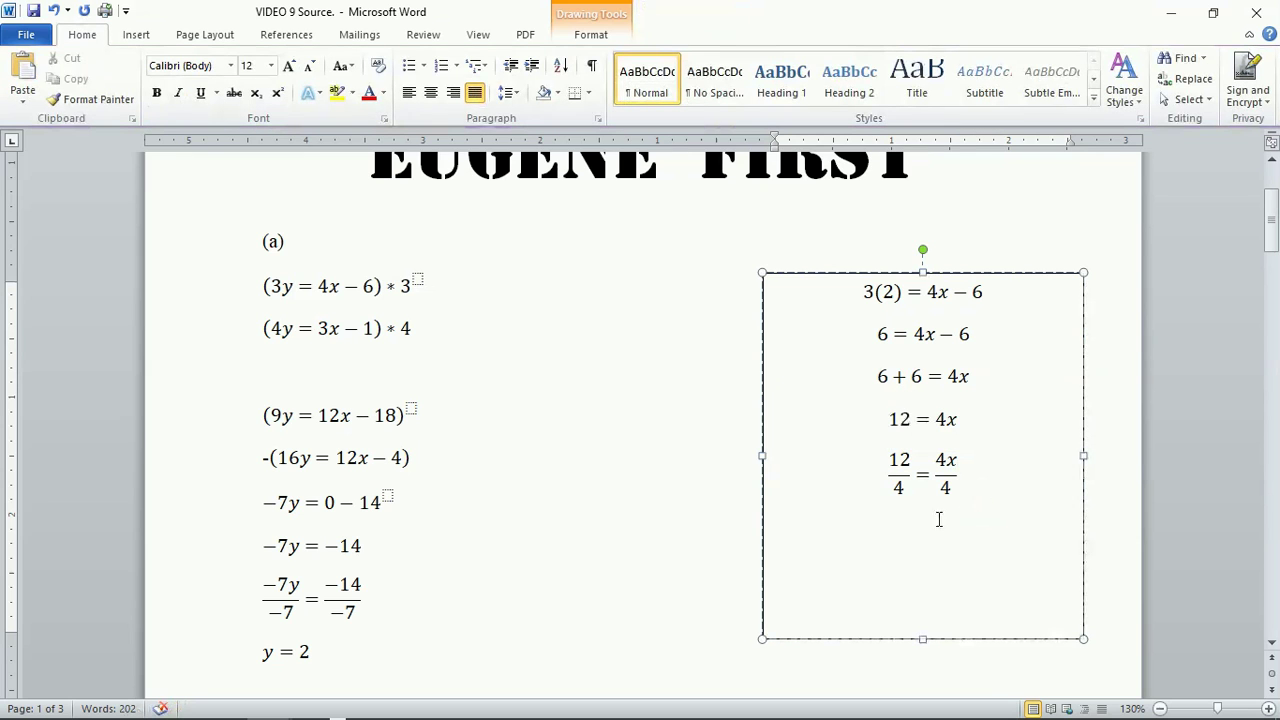
{"action": "left_click", "coordinate": [880, 535]}
Paste 12 = 4x below and edit it to 3 = x.
{"action": "right_click", "coordinate": [851, 532]}
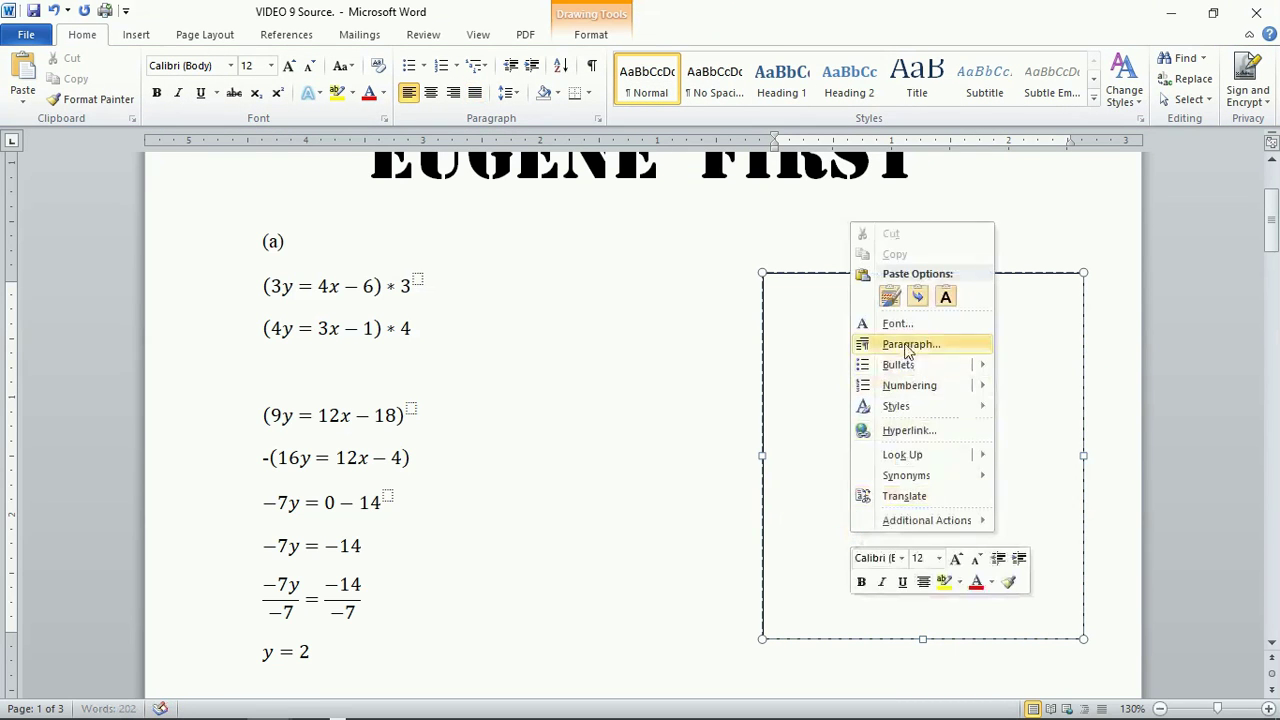
{"action": "left_click", "coordinate": [890, 296]}
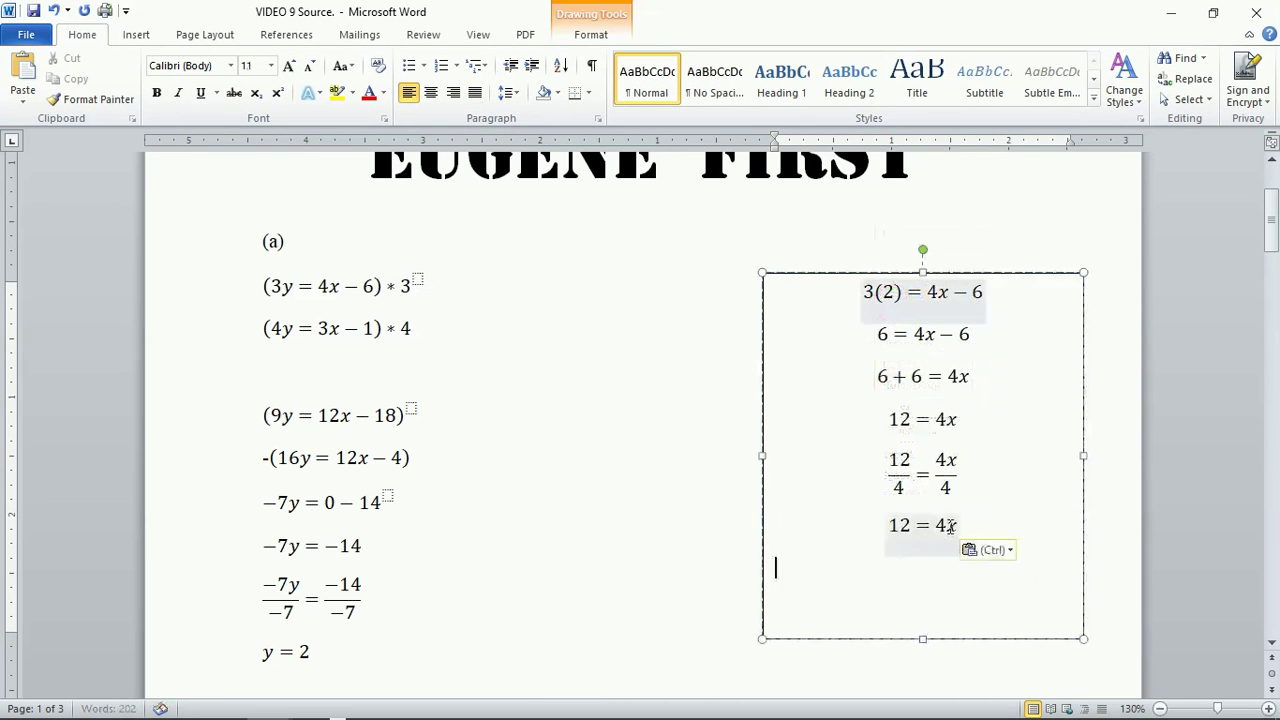
{"action": "left_click", "coordinate": [945, 525]}
{"action": "key", "text": "BackSpace"}
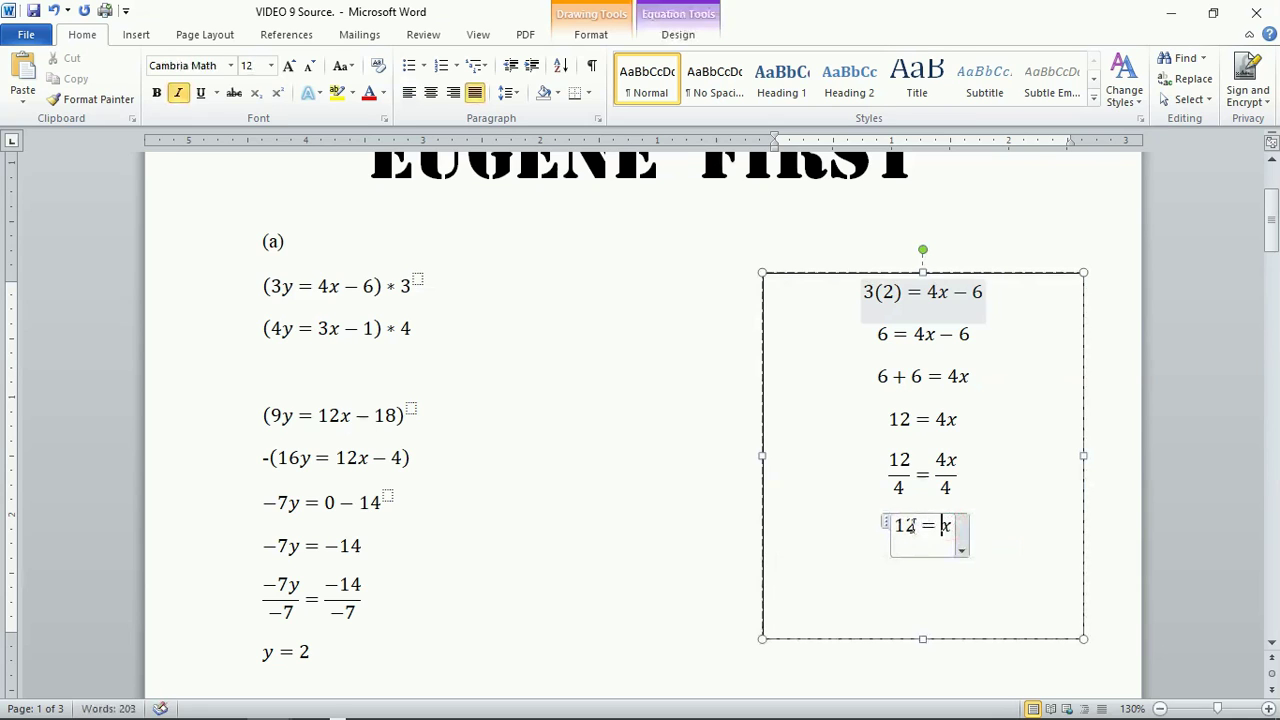
{"action": "left_click", "coordinate": [915, 527]}
{"action": "key", "text": "BackSpace"}
{"action": "key", "text": "BackSpace"}
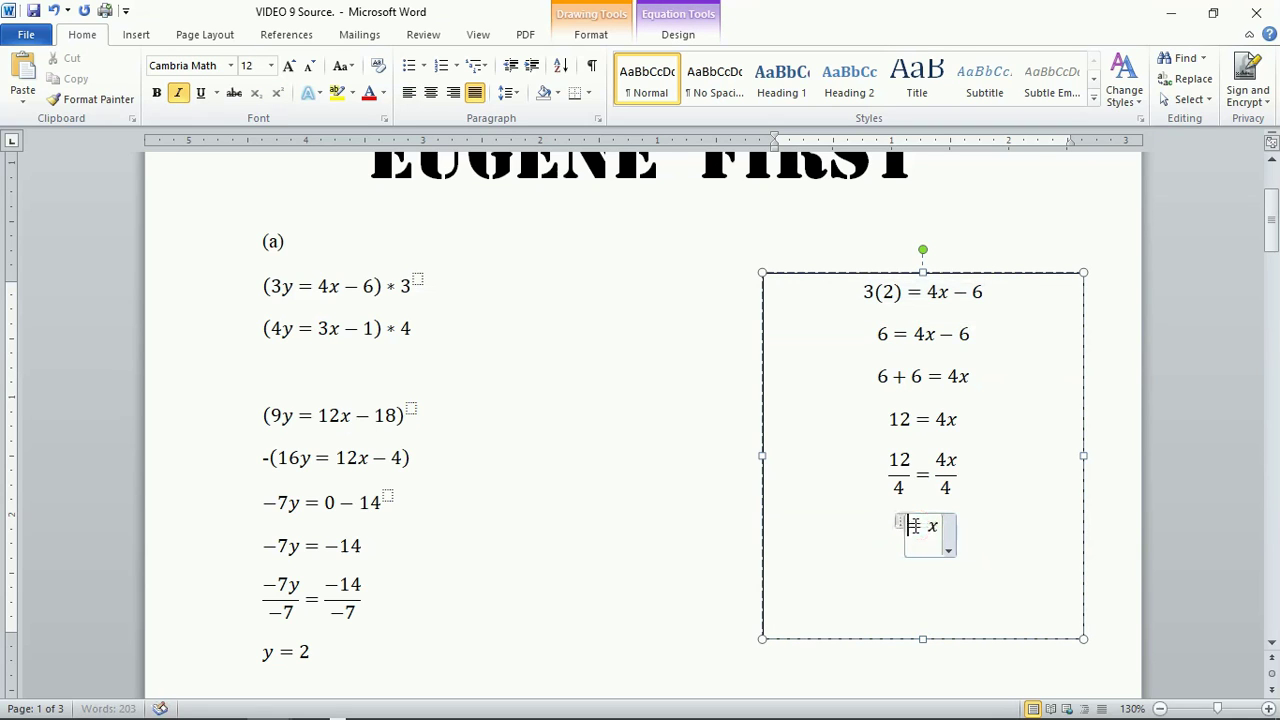
{"action": "type", "text": "3"}
Write the vertex L(3,2) on the line beneath 3 = x.
{"action": "left_click", "coordinate": [875, 597]}
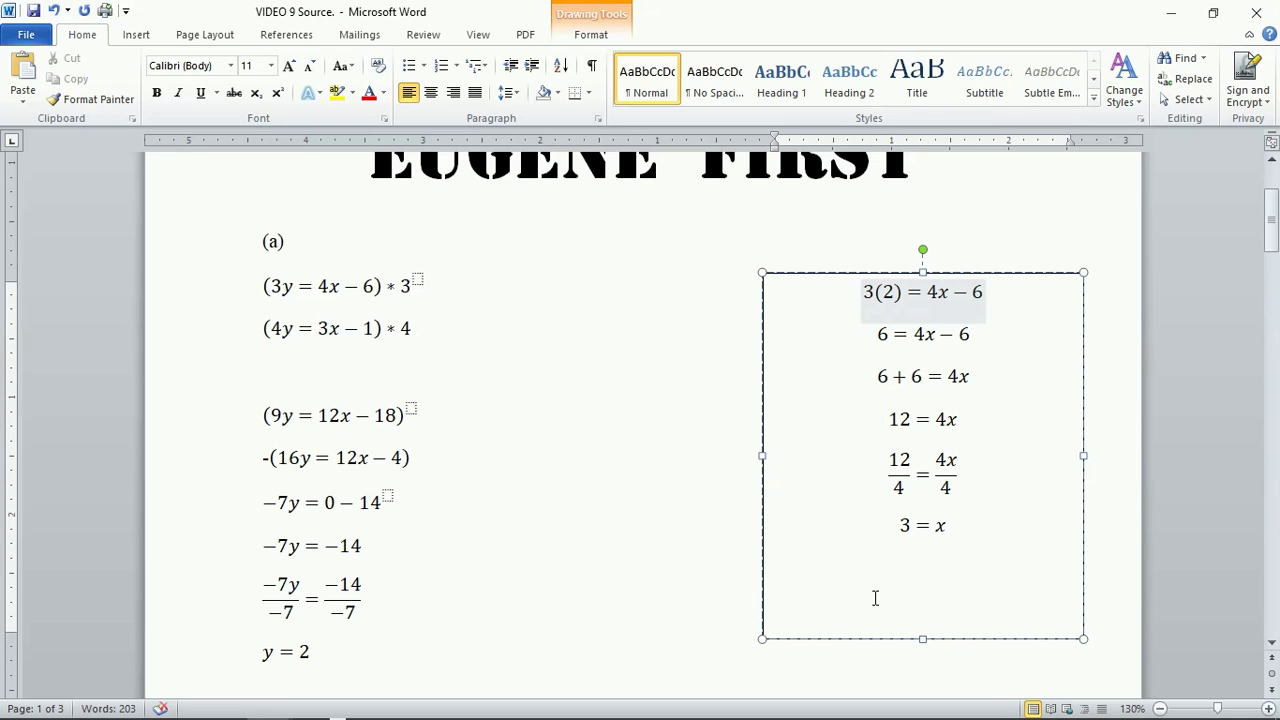
{"action": "type", "text": "L"}
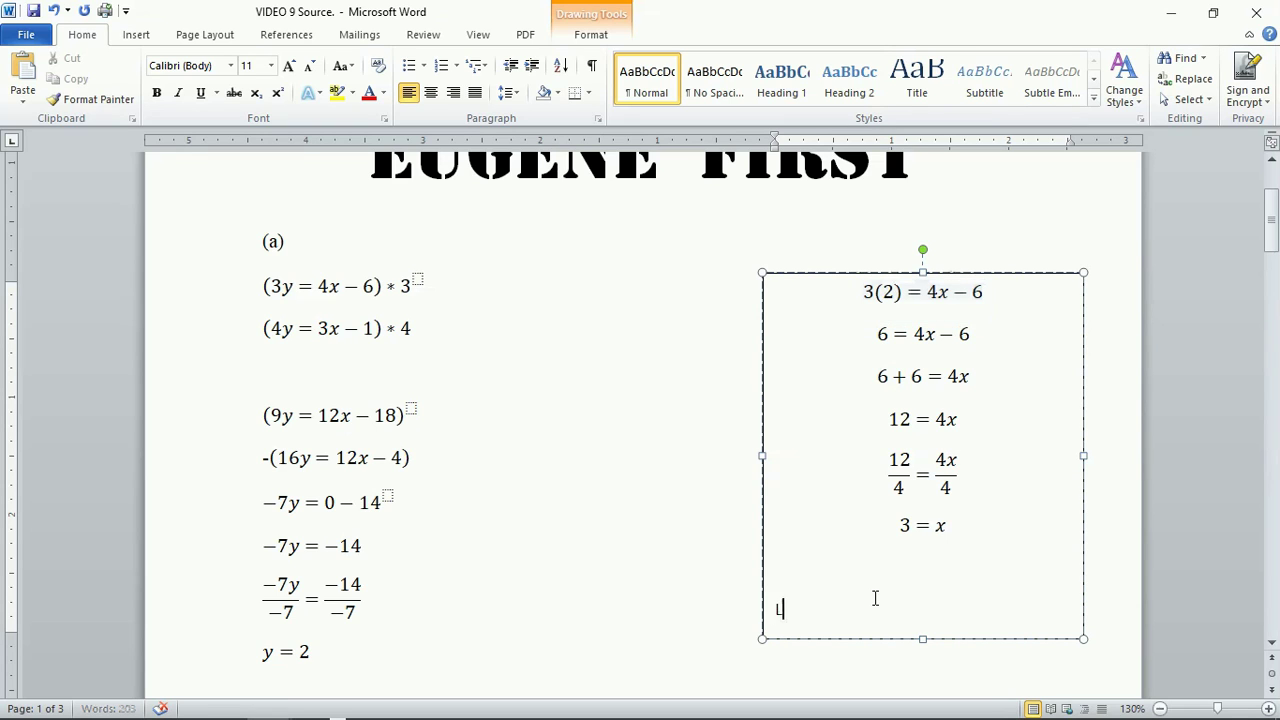
{"action": "type", "text": ")"}
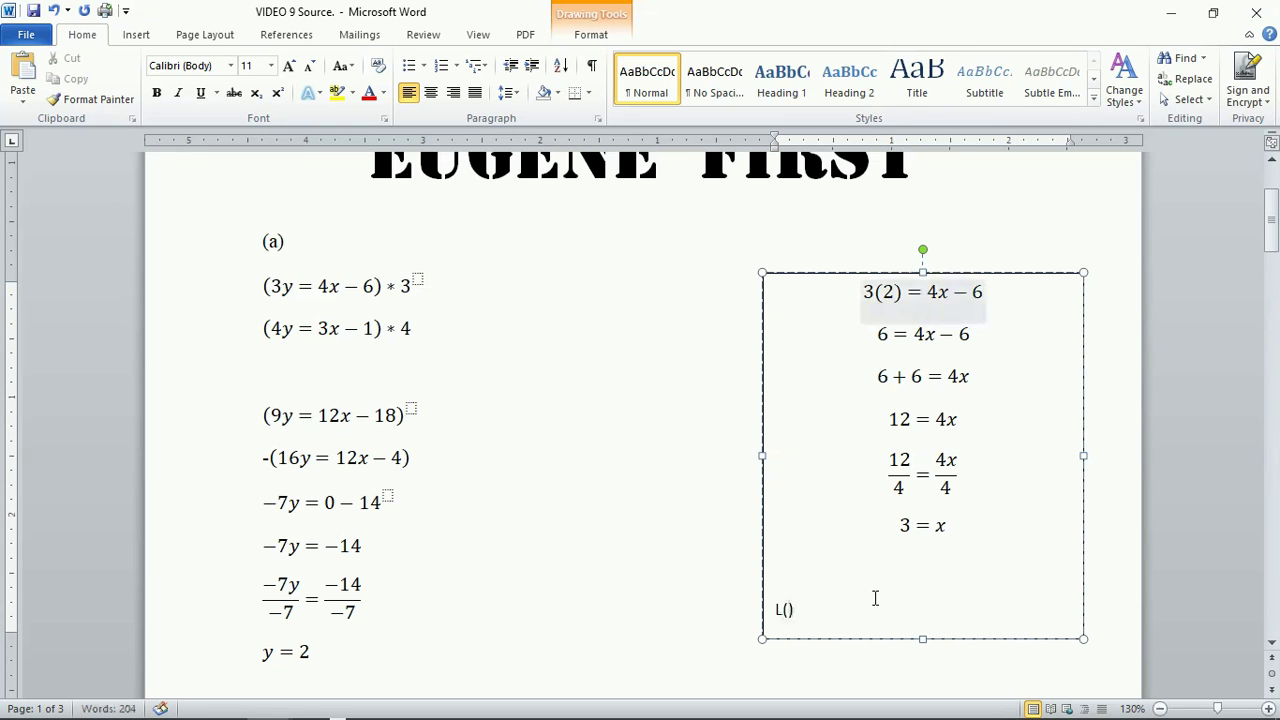
{"action": "type", "text": "3"}
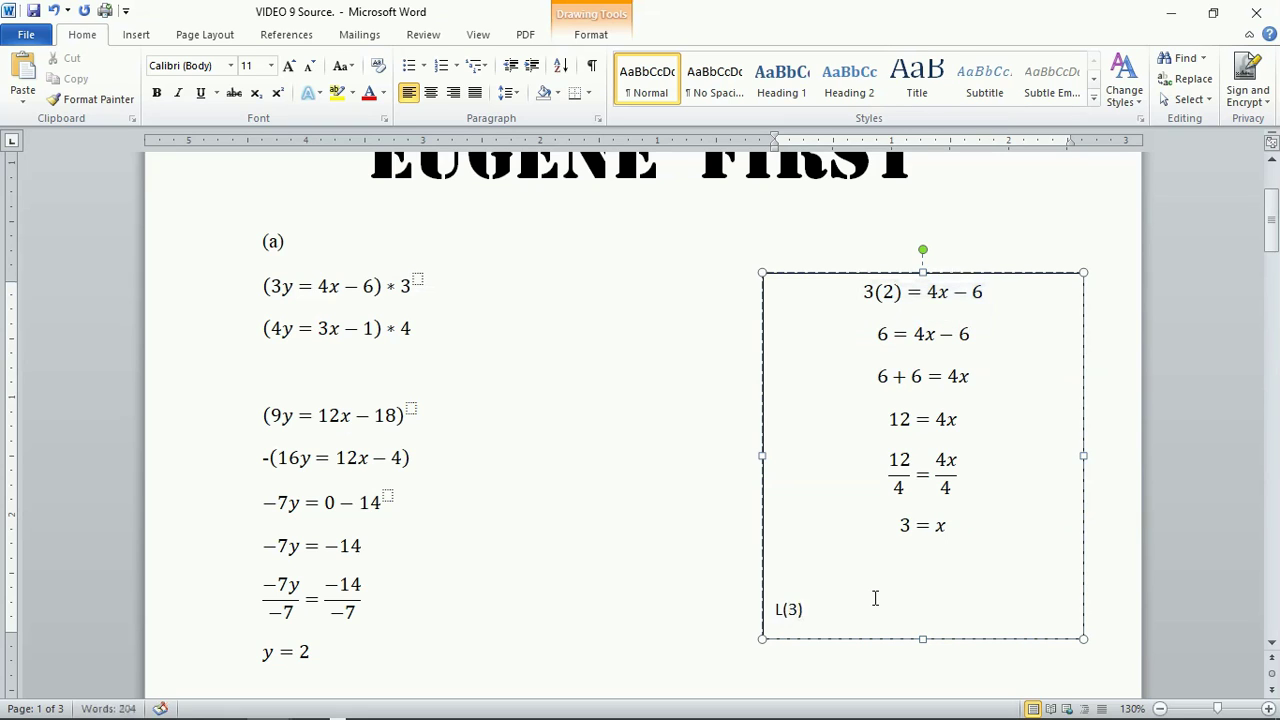
{"action": "type", "text": "2"}
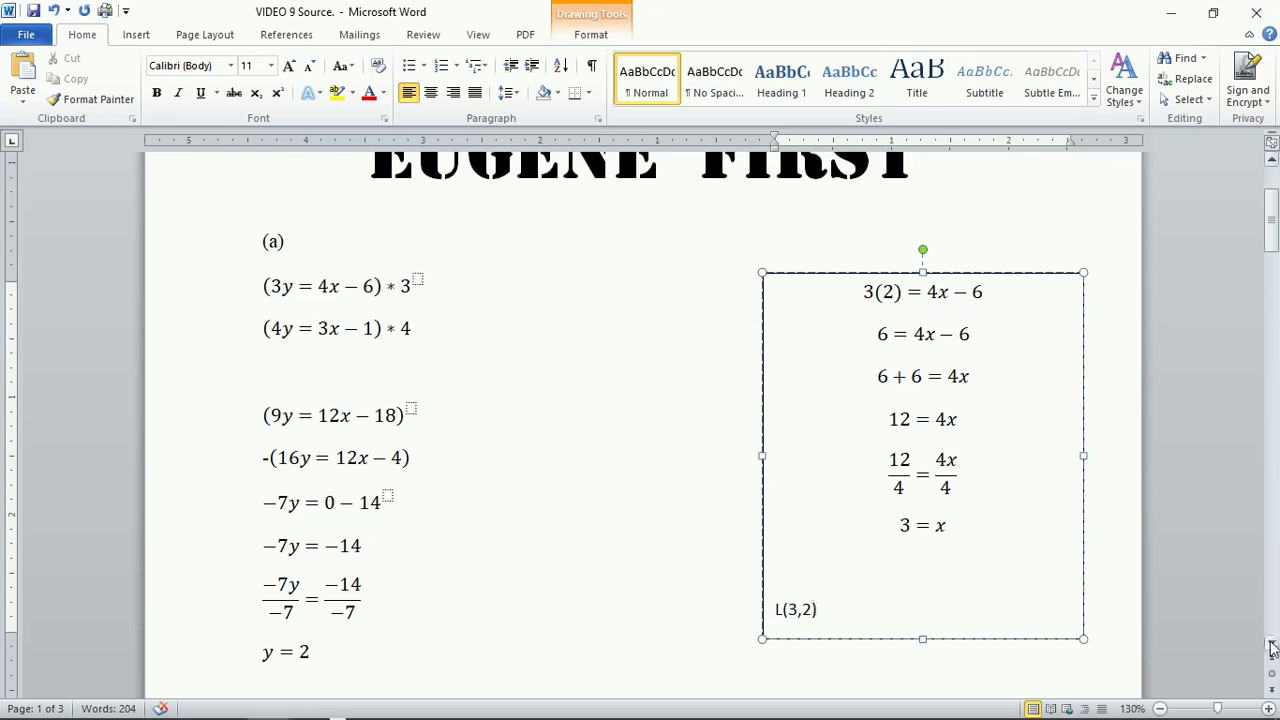
{"action": "left_click", "coordinate": [1270, 643]}
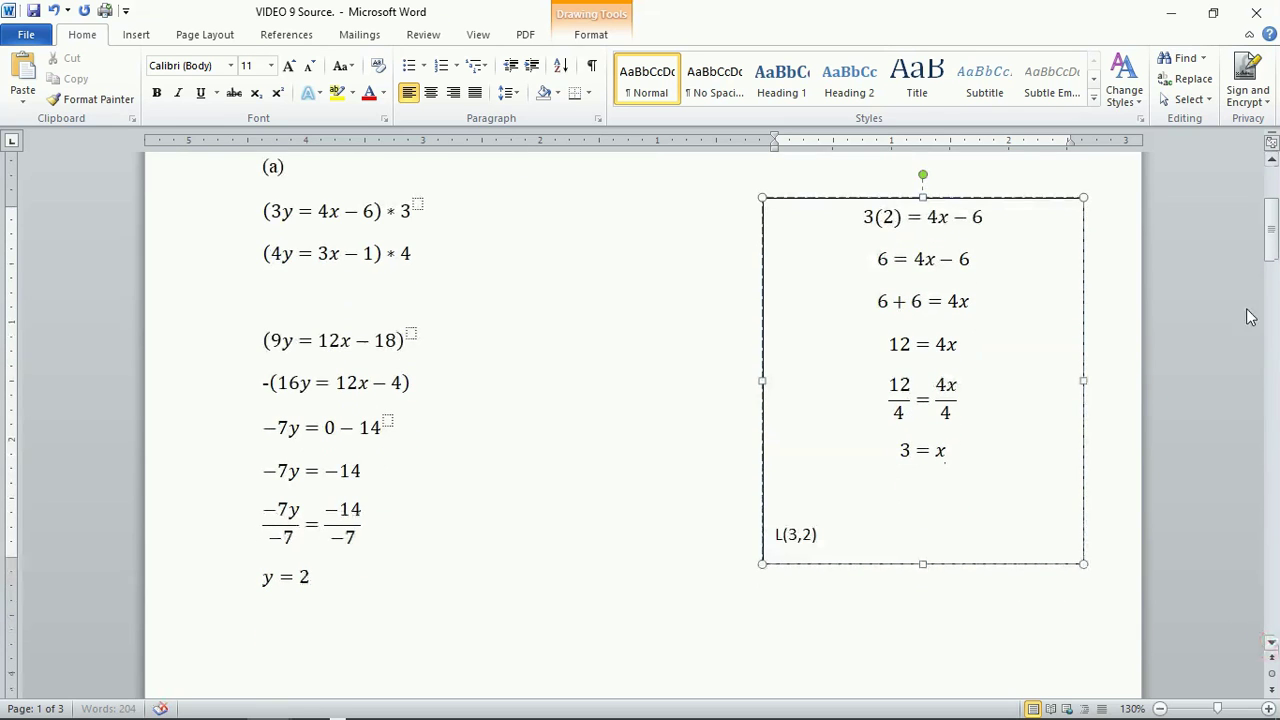
Scroll down to read the scanned rhombus question, then back up to the '(b) KL =' line.
{"action": "left_click", "coordinate": [1273, 253]}
{"action": "left_click_drag", "start_coordinate": [1273, 253], "coordinate": [1268, 395]}
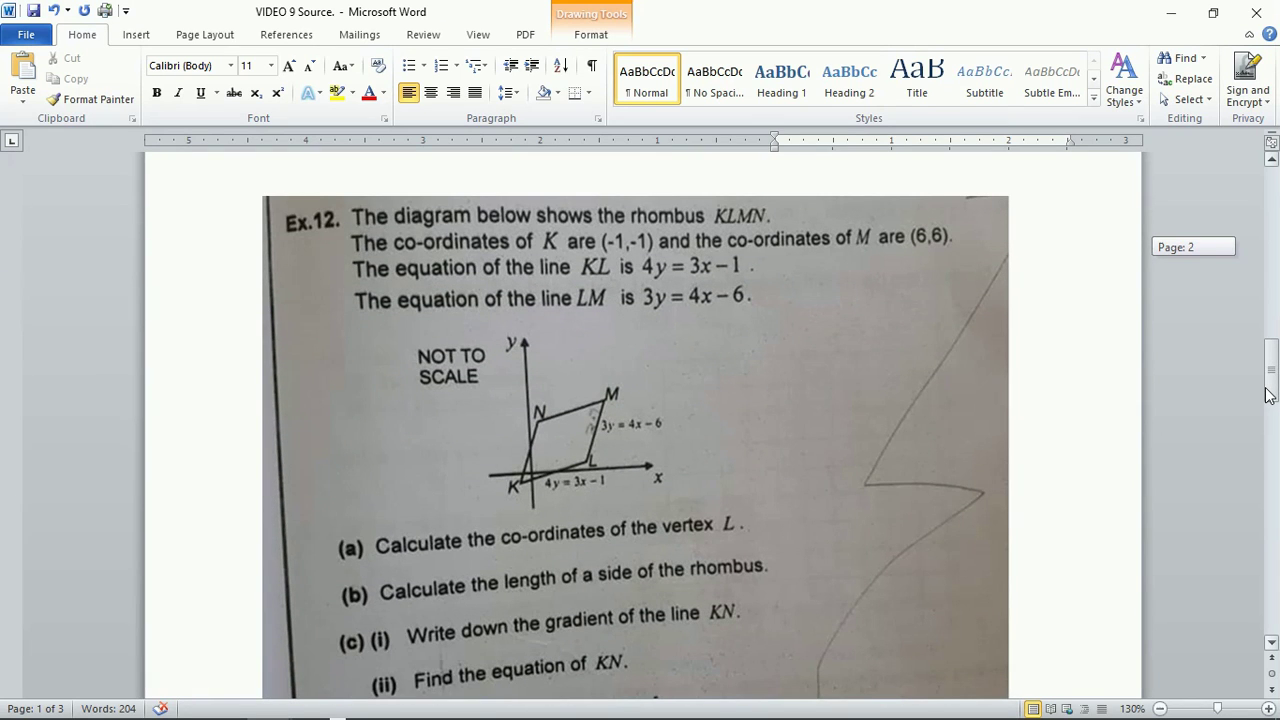
{"action": "left_click_drag", "start_coordinate": [1265, 387], "coordinate": [1265, 387]}
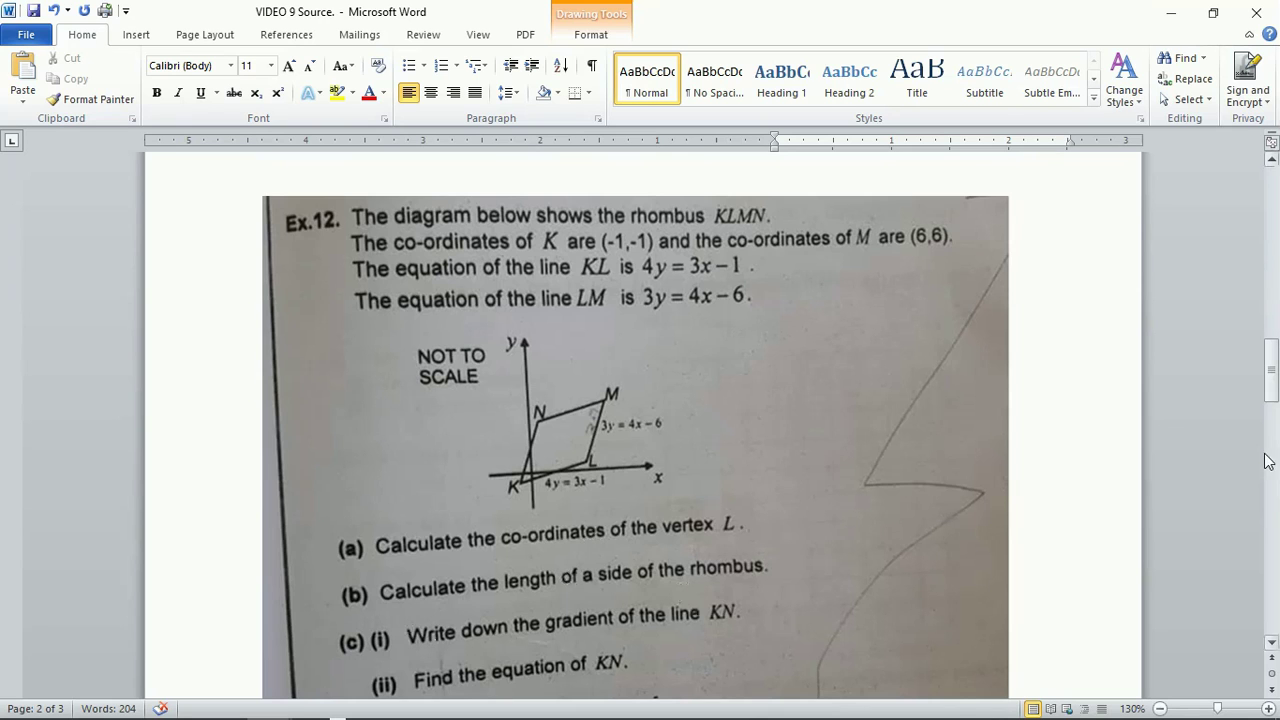
{"action": "left_click_drag", "start_coordinate": [1271, 391], "coordinate": [1256, 470]}
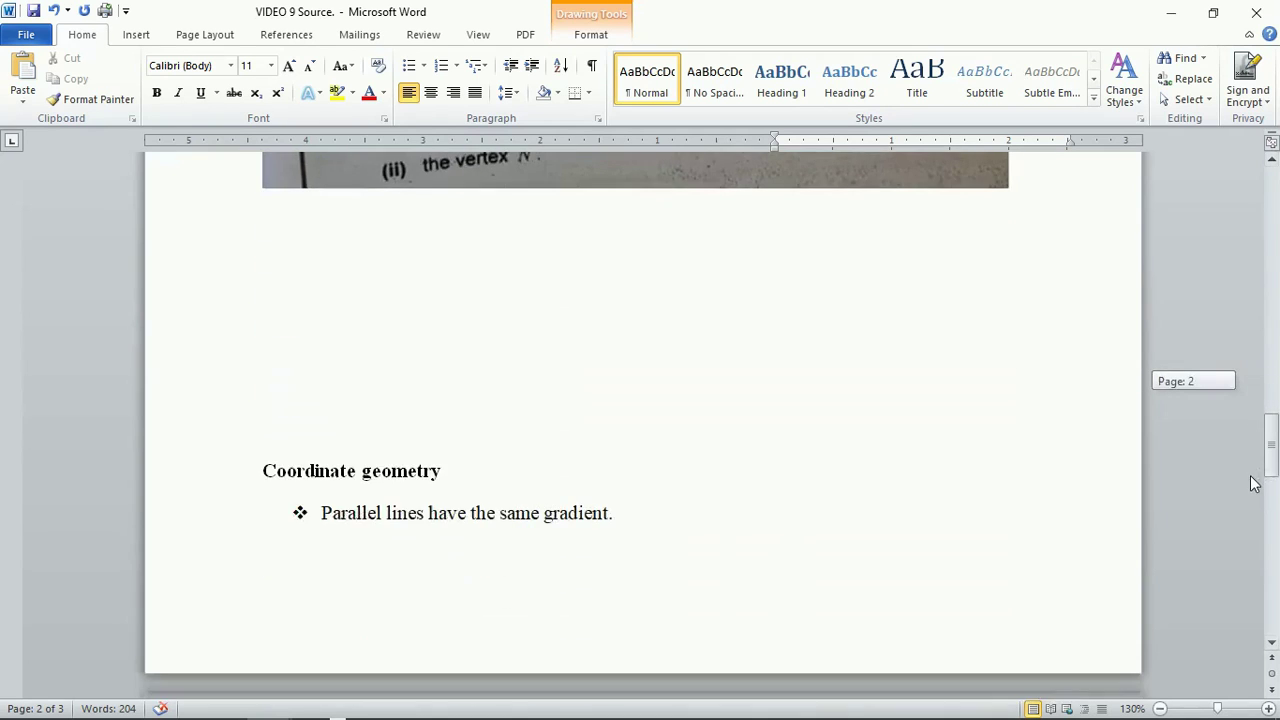
{"action": "left_click_drag", "start_coordinate": [1273, 465], "coordinate": [1272, 532]}
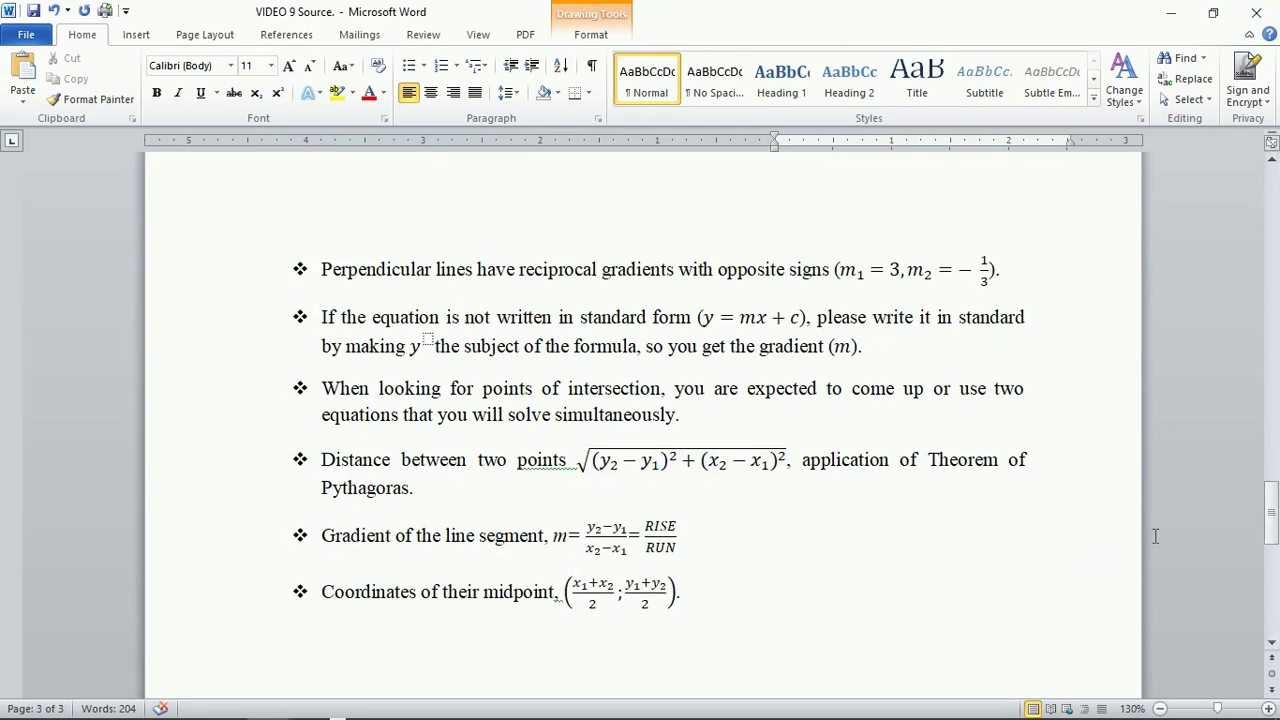
{"action": "left_click_drag", "start_coordinate": [1273, 515], "coordinate": [1272, 380]}
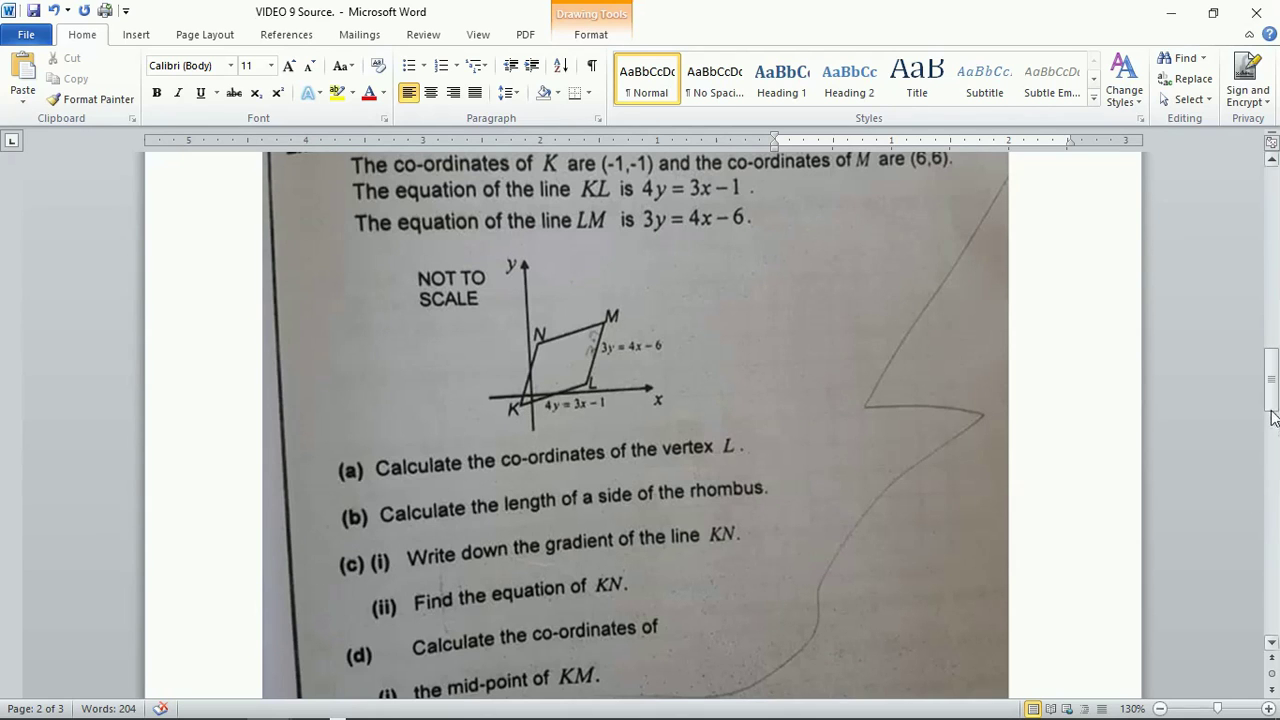
{"action": "left_click_drag", "start_coordinate": [1272, 402], "coordinate": [1273, 303]}
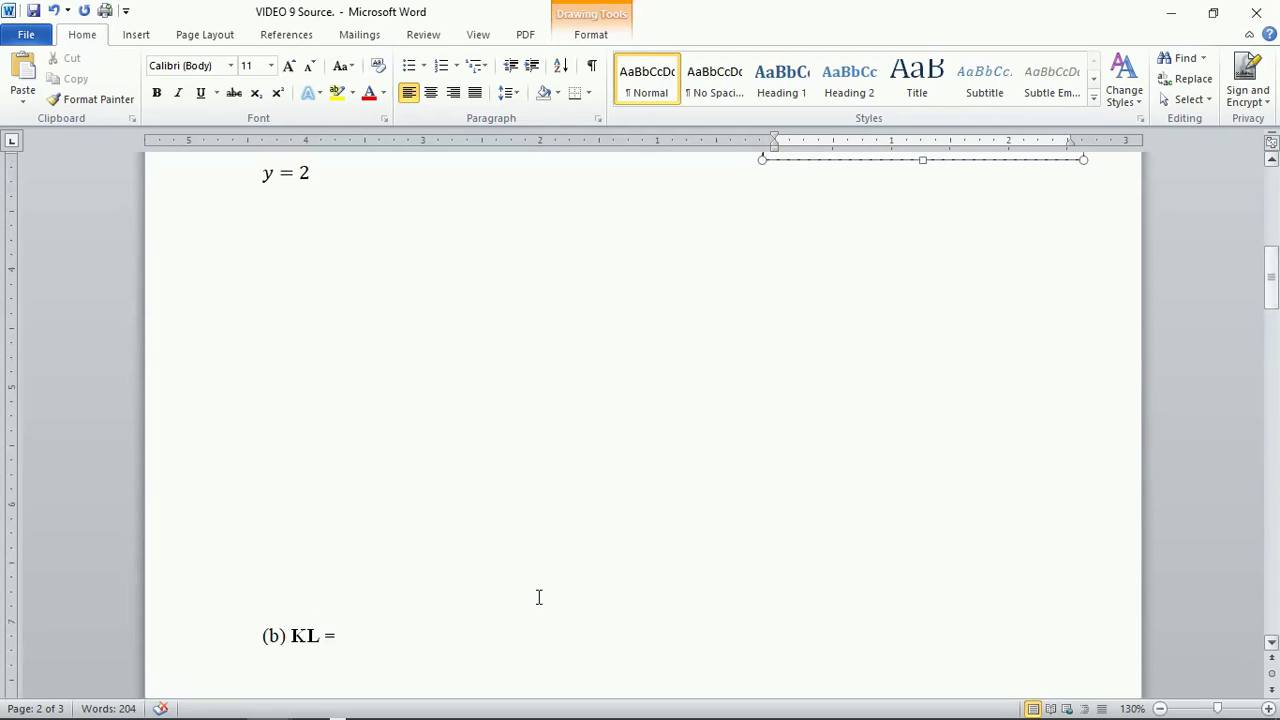
Remove the blank lines above '(b) KL =' and put KL = on its own line.
{"action": "left_click", "coordinate": [258, 633]}
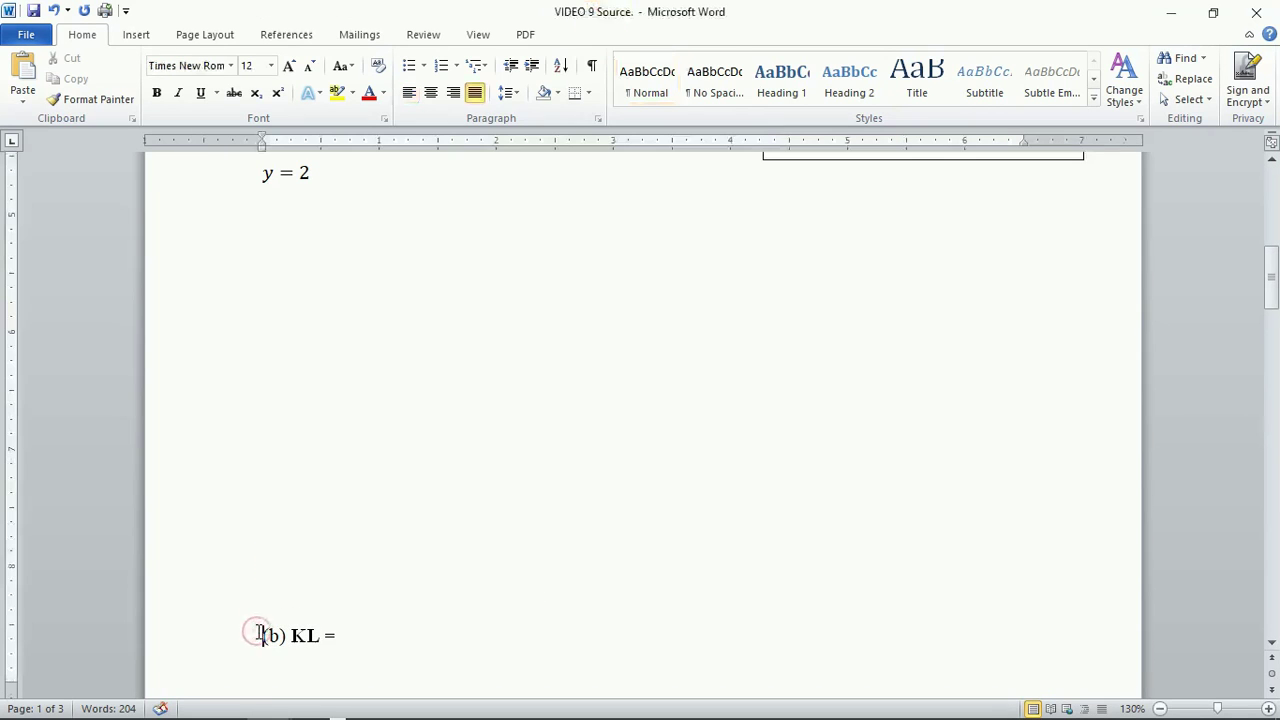
{"action": "key", "text": "BackSpace"}
{"action": "key", "text": "BackSpace"}
{"action": "key", "text": "BackSpace"}
{"action": "key", "text": "BackSpace"}
{"action": "key", "text": "BackSpace"}
{"action": "key", "text": "BackSpace"}
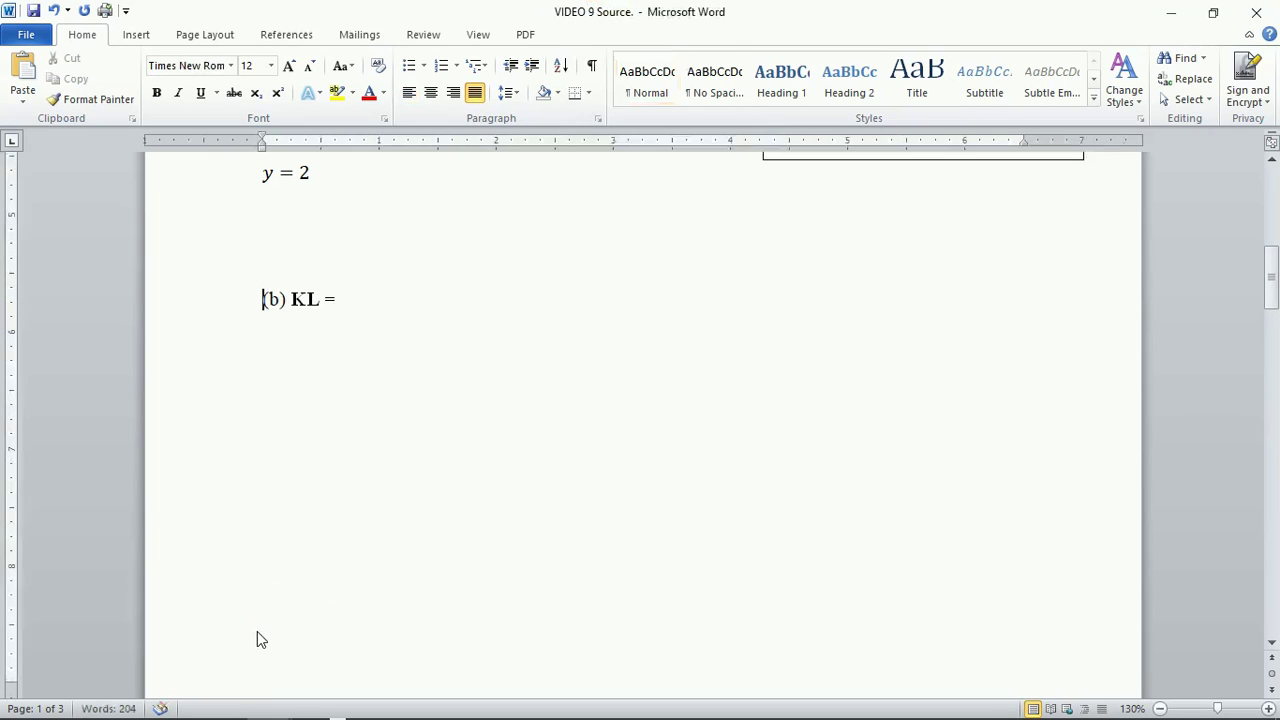
{"action": "left_click", "coordinate": [358, 305]}
{"action": "key", "text": "Return"}
{"action": "type", "text": "("}
Complete the heading as '(b) K(-1,-1) and L(3,2)' and scroll to the distance formula.
{"action": "left_click", "coordinate": [313, 301]}
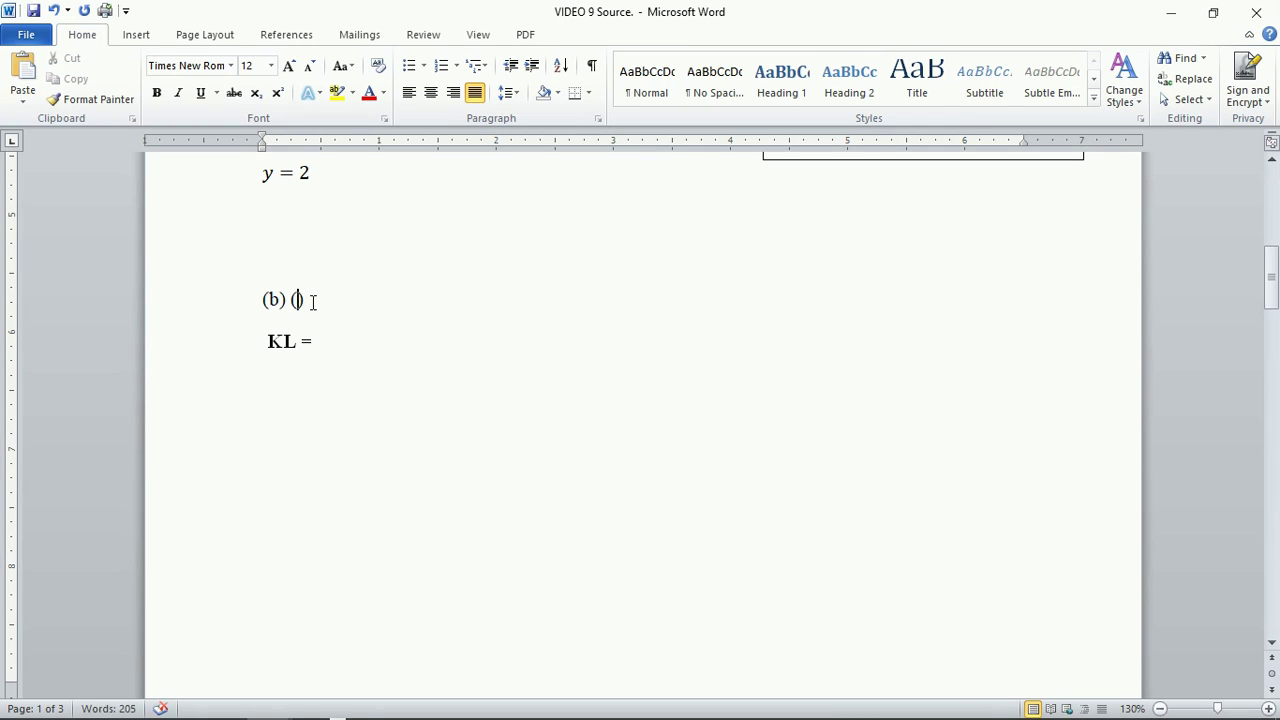
{"action": "type", "text": "-1,-1"}
{"action": "left_click", "coordinate": [293, 300]}
{"action": "type", "text": "K"}
{"action": "left_click", "coordinate": [370, 301]}
{"action": "left_click", "coordinate": [371, 301]}
{"action": "type", "text": "nd"}
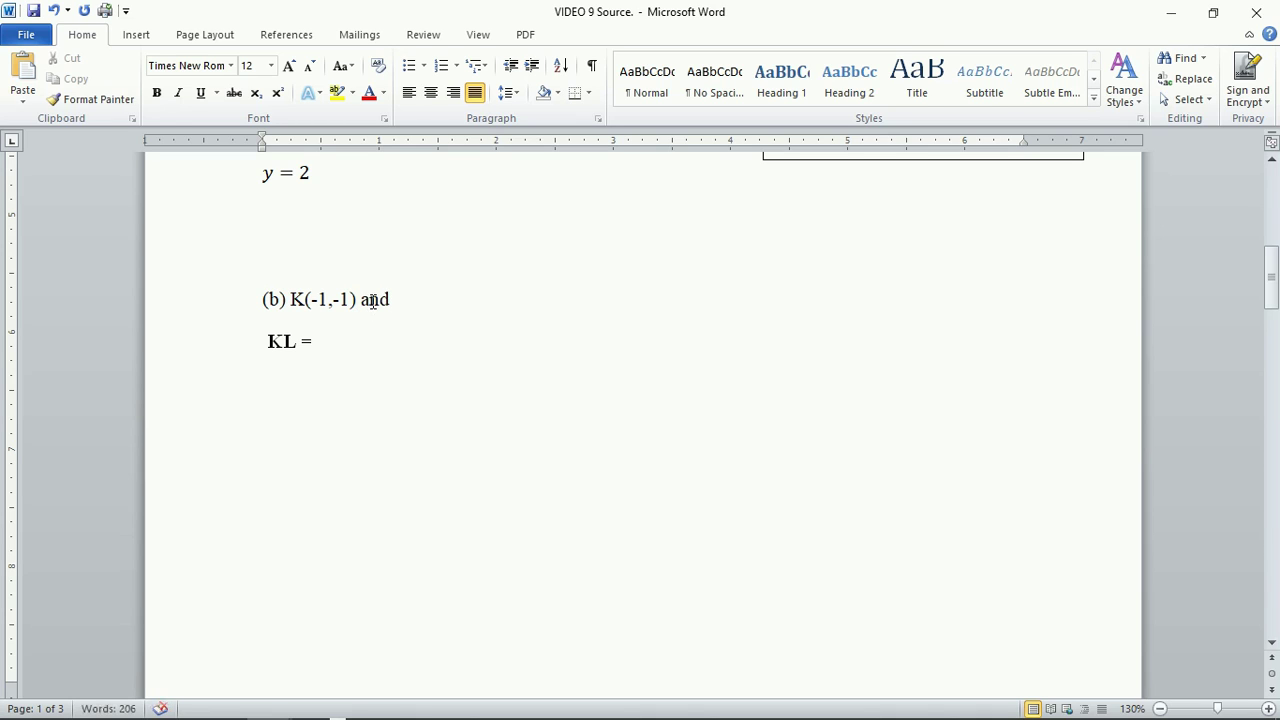
{"action": "type", "text": "L"}
{"action": "type", "text": ")"}
{"action": "key", "text": "Left"}
{"action": "type", "text": "3,"}
{"action": "type", "text": "2"}
{"action": "left_click", "coordinate": [323, 346]}
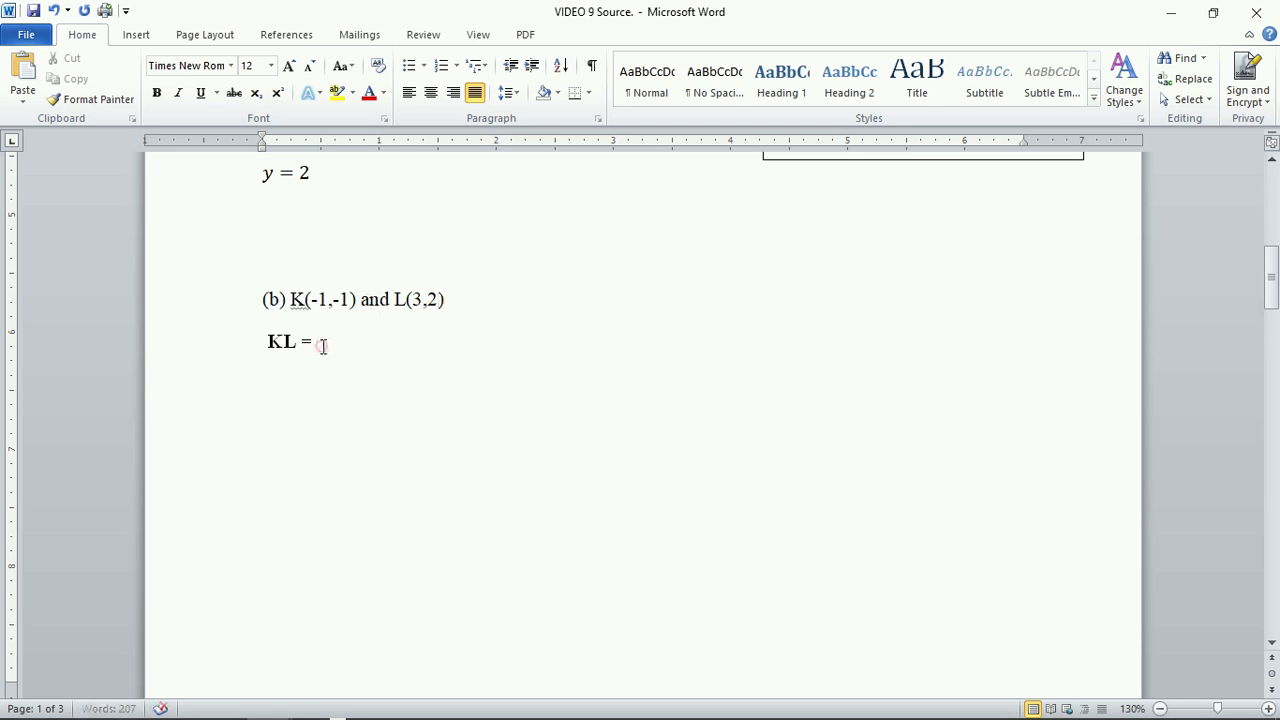
{"action": "left_click_drag", "start_coordinate": [1273, 290], "coordinate": [1270, 528]}
Copy the distance formula from the notes and paste it after 'KL ='.
{"action": "left_click_drag", "start_coordinate": [578, 516], "coordinate": [751, 519]}
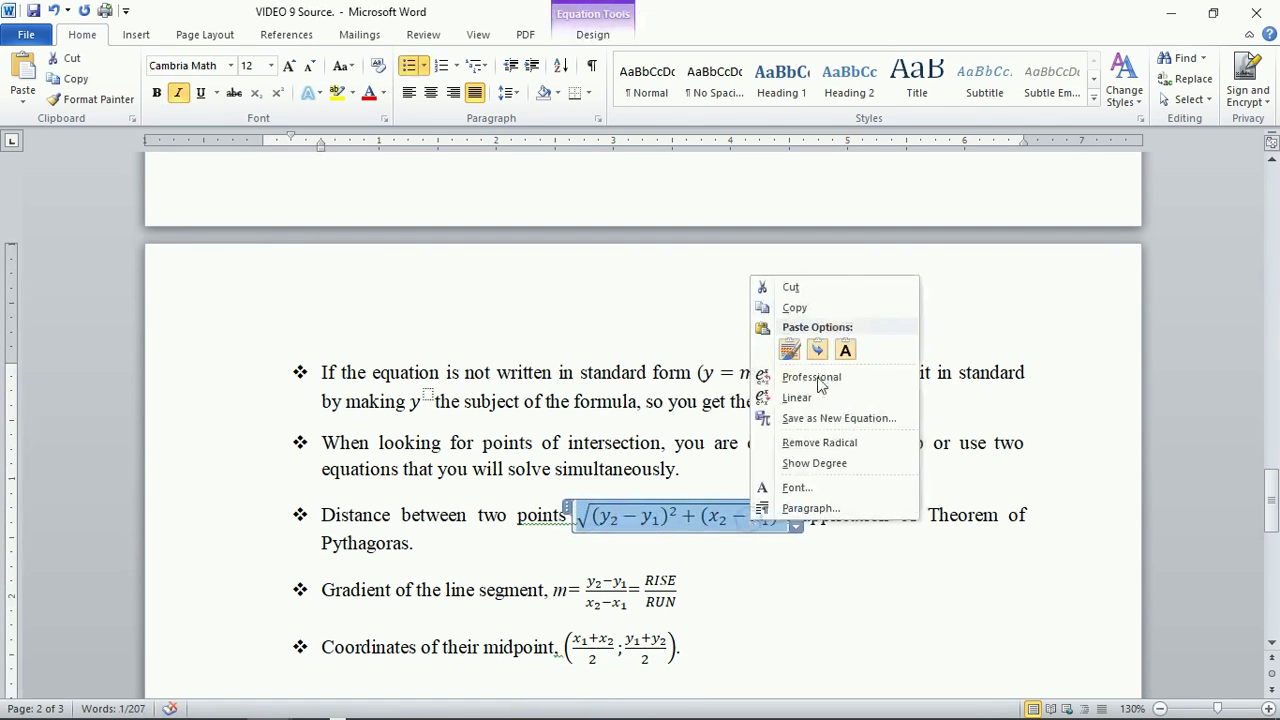
{"action": "left_click", "coordinate": [803, 307]}
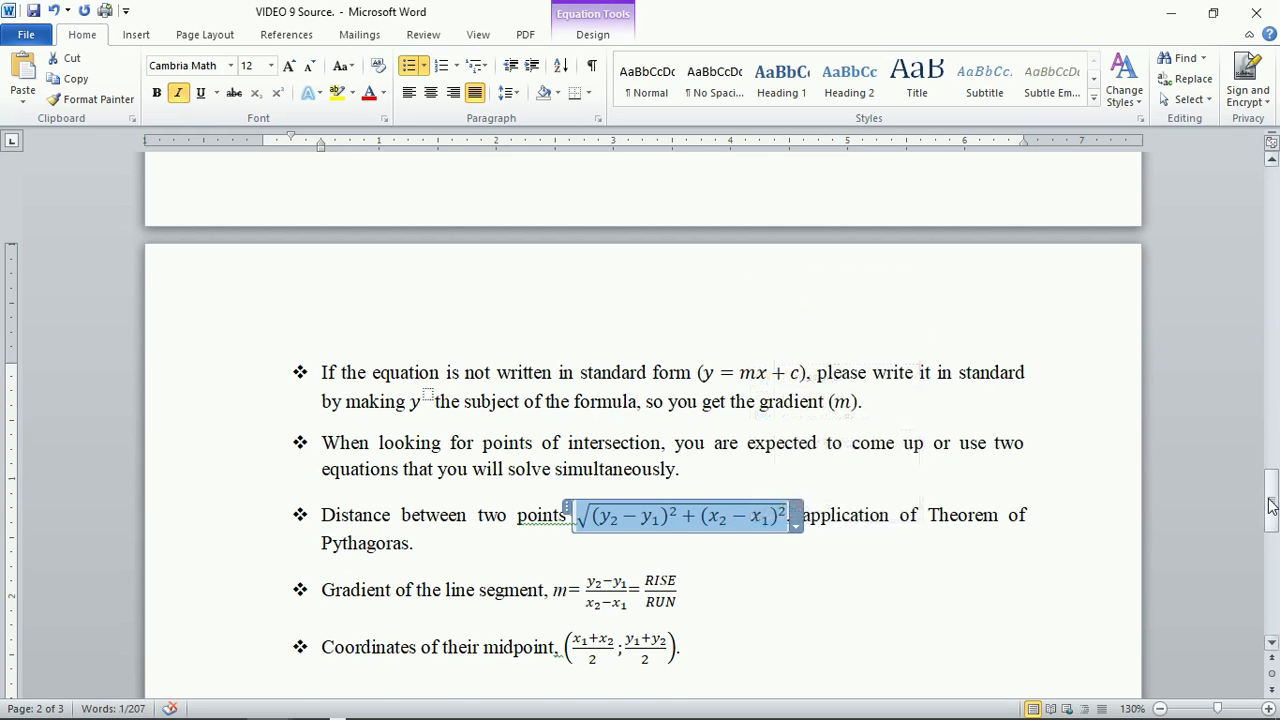
{"action": "left_click_drag", "start_coordinate": [1270, 505], "coordinate": [1270, 283]}
{"action": "left_click", "coordinate": [323, 356]}
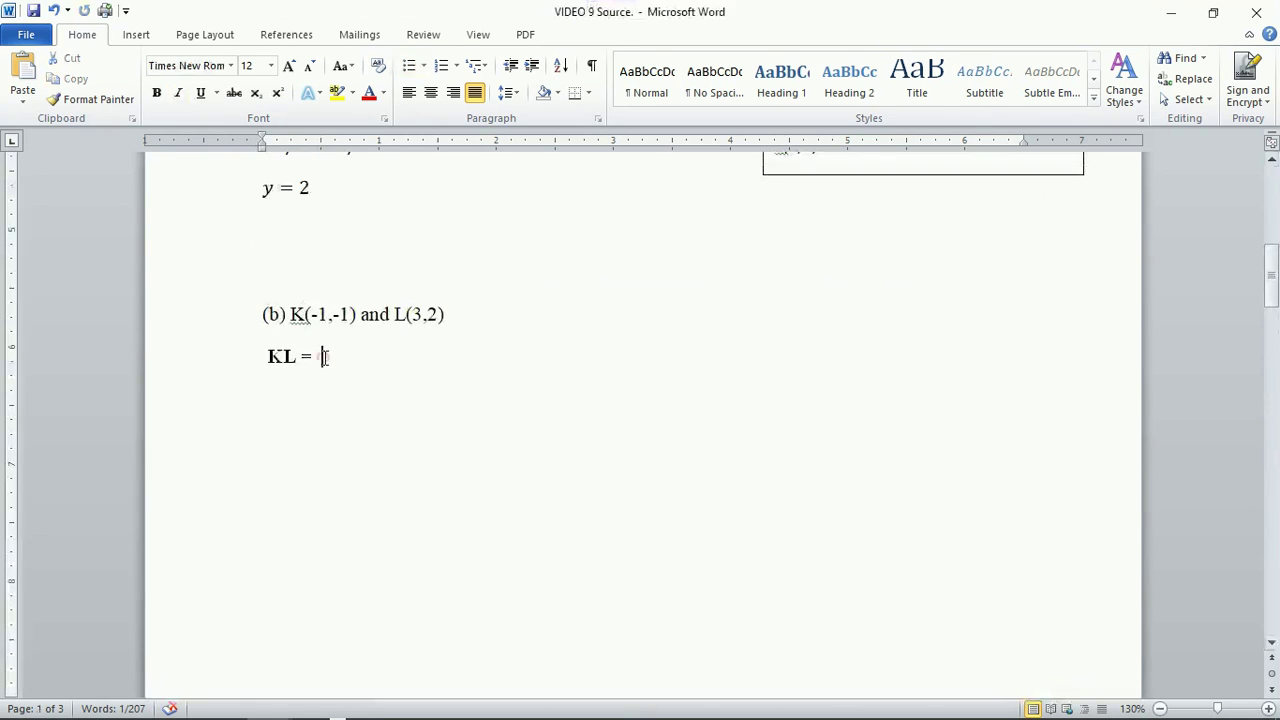
{"action": "right_click", "coordinate": [323, 356]}
{"action": "left_click", "coordinate": [368, 433]}
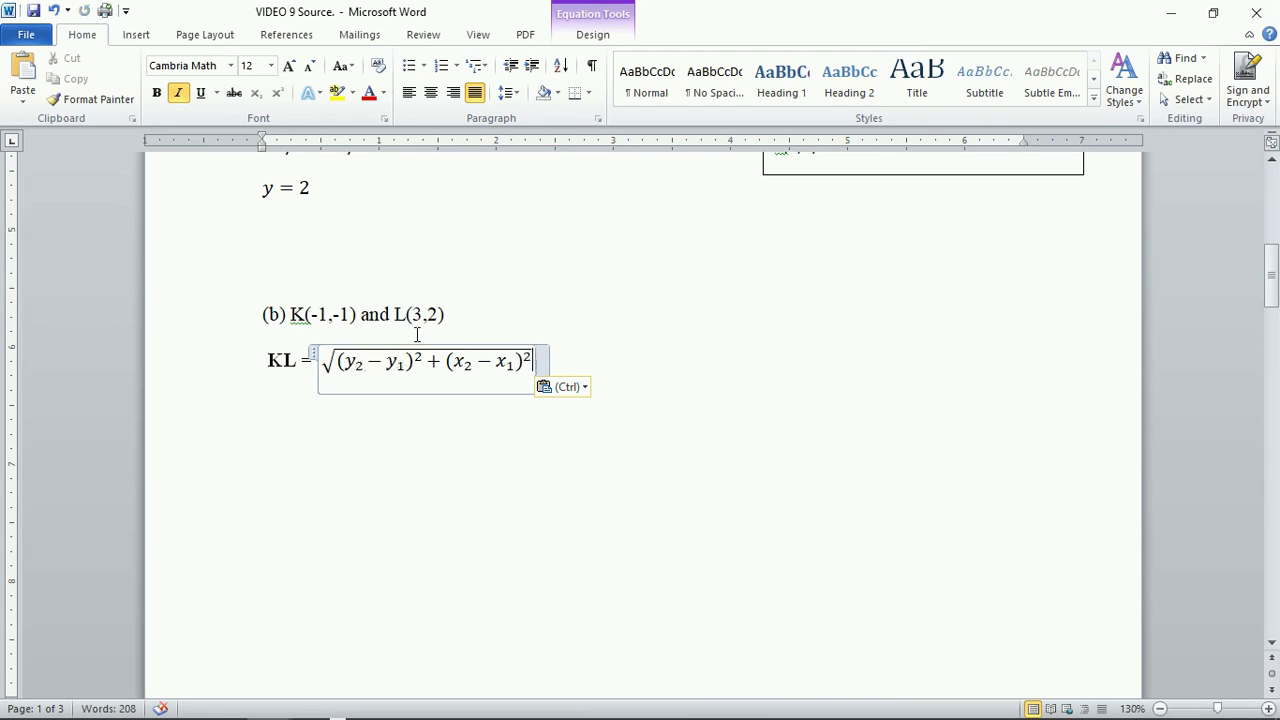
Substitute y₂ = 2 and y₁ = −1 into the pasted distance formula.
{"action": "left_click_drag", "start_coordinate": [405, 317], "coordinate": [447, 314]}
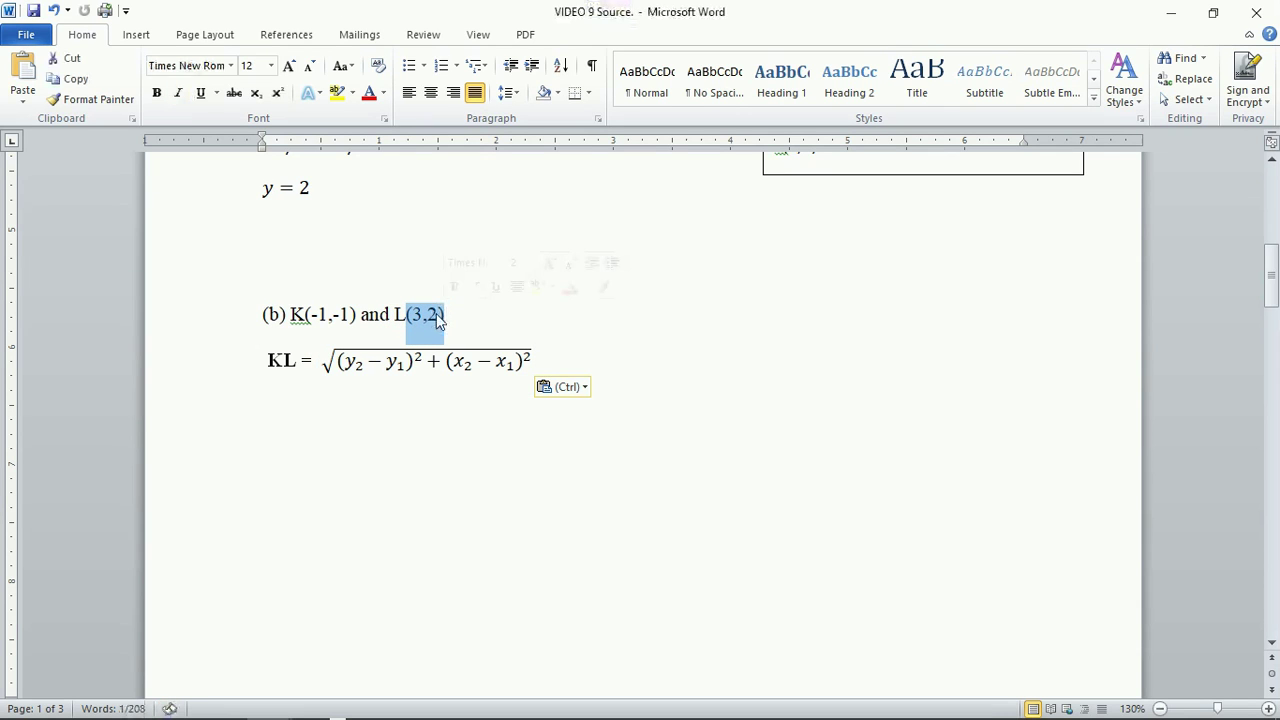
{"action": "left_click", "coordinate": [364, 363]}
{"action": "double_click", "coordinate": [364, 363]}
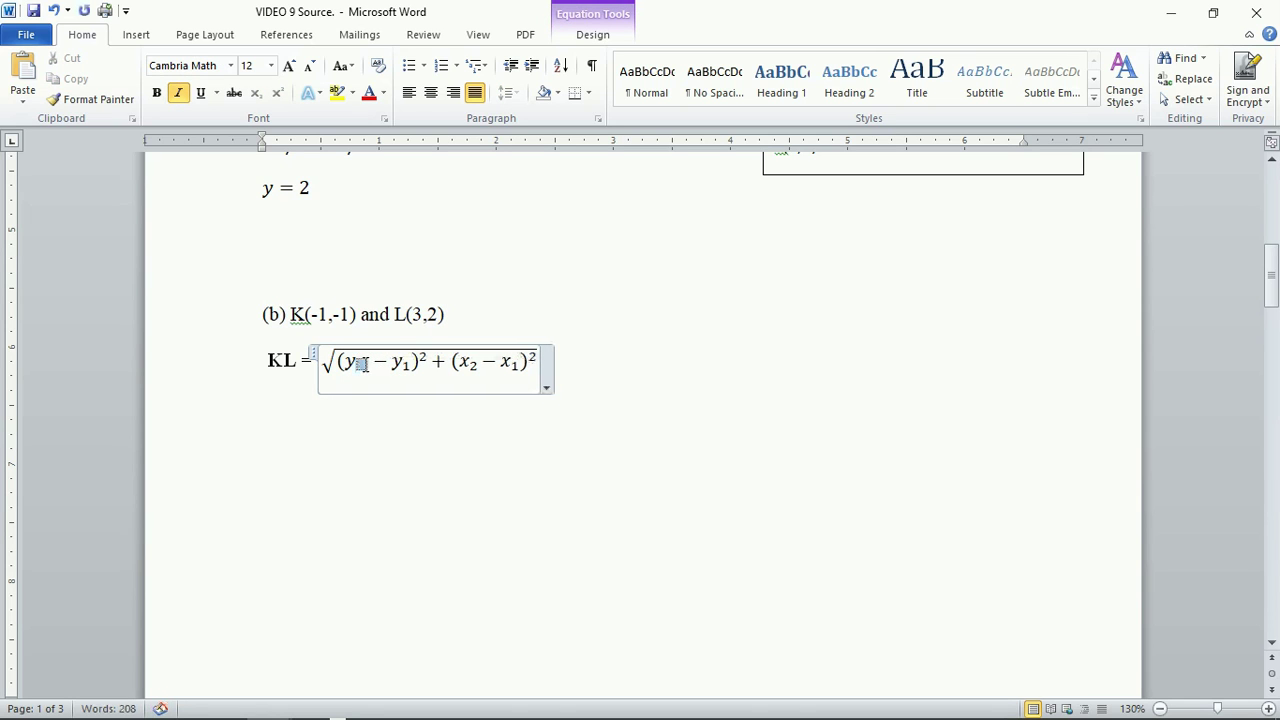
{"action": "left_click_drag", "start_coordinate": [364, 363], "coordinate": [342, 363]}
{"action": "type", "text": "2"}
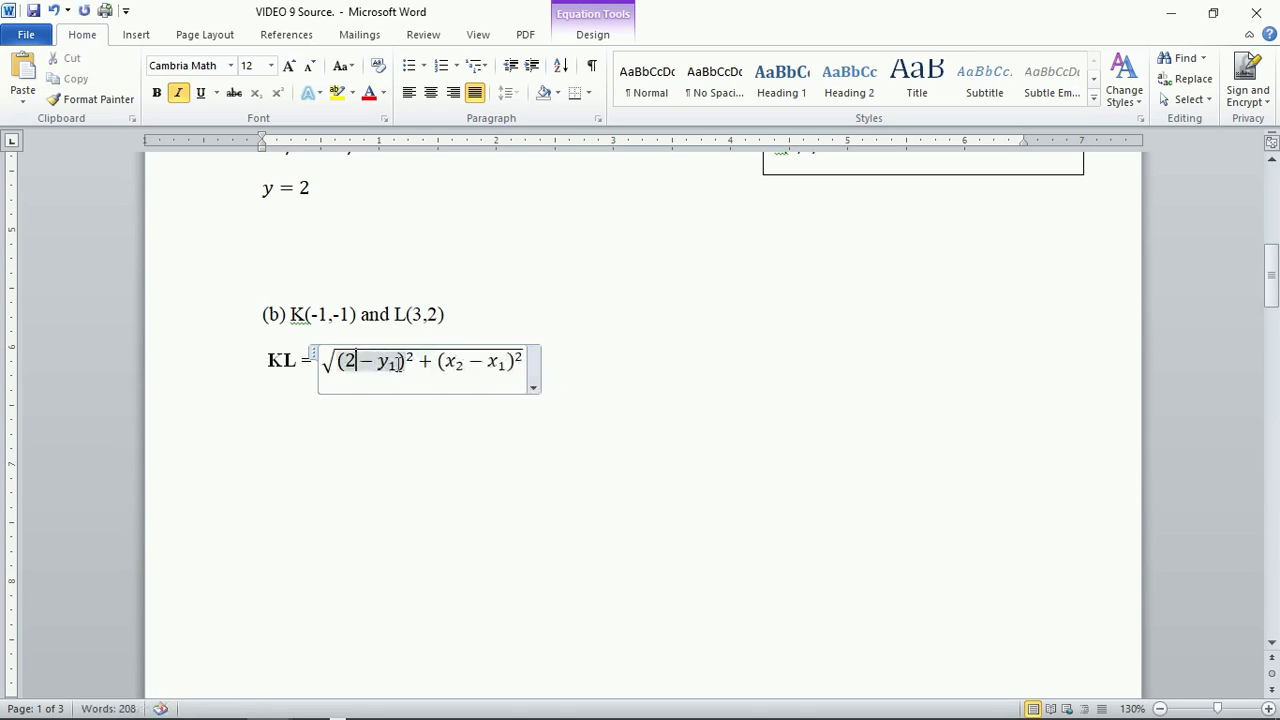
{"action": "left_click", "coordinate": [398, 362]}
{"action": "key", "text": "BackSpace"}
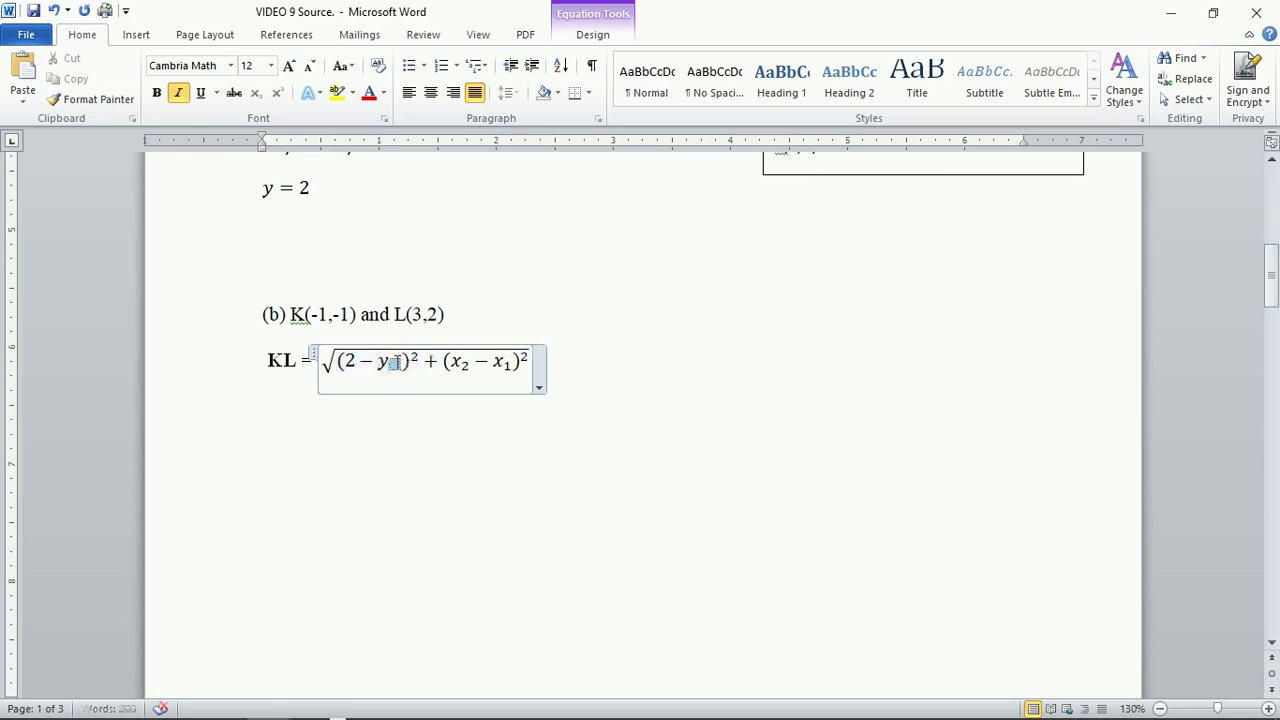
{"action": "double_click", "coordinate": [395, 362]}
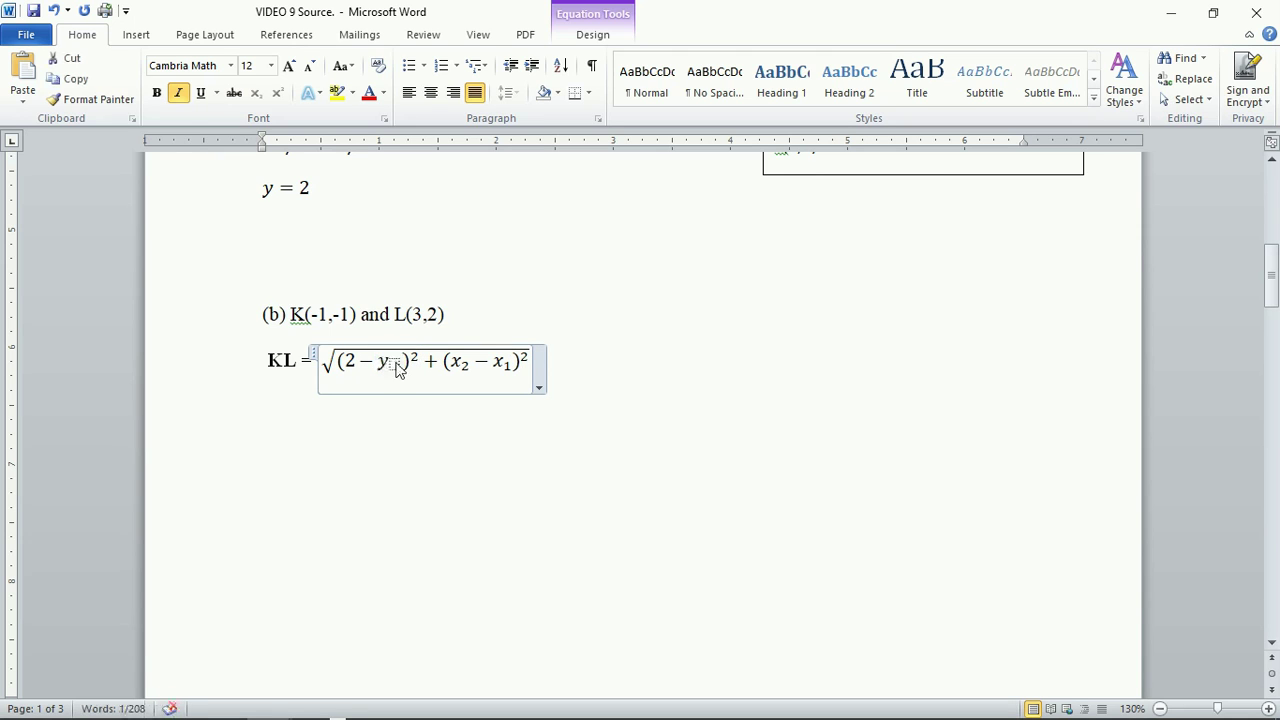
{"action": "type", "text": "-1"}
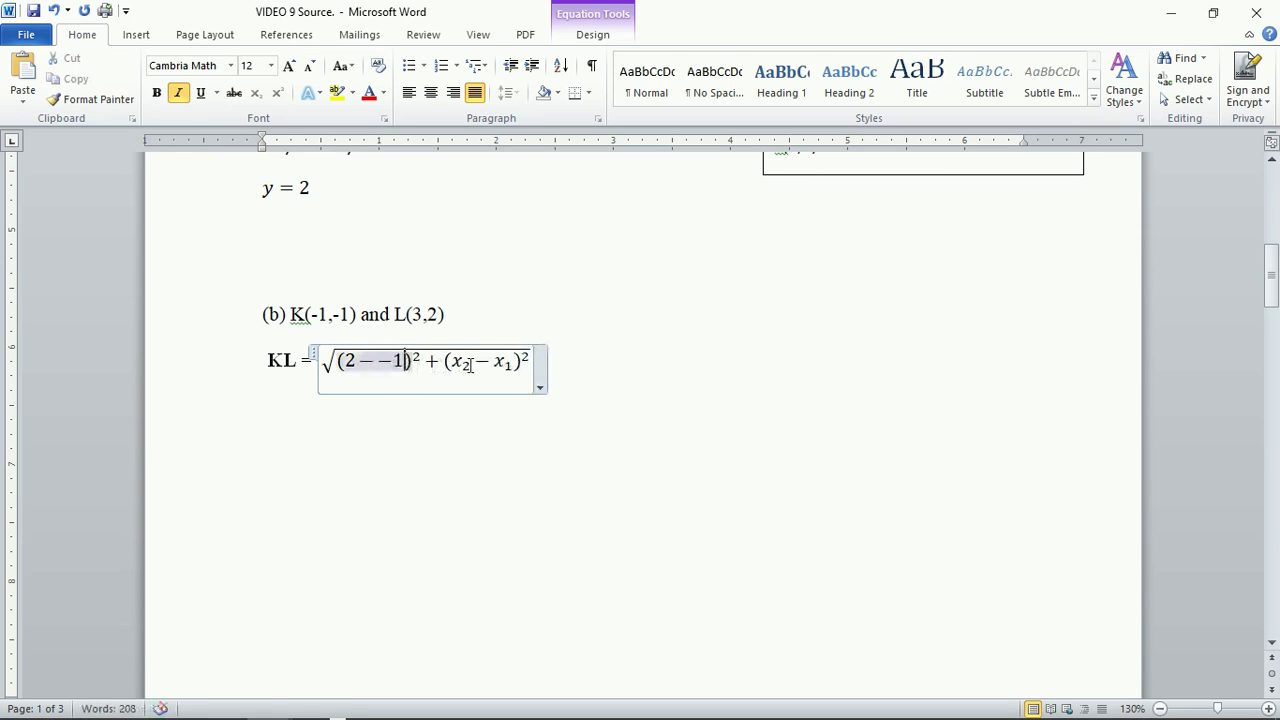
Substitute x₂ = 3 and x₁ = −1, giving √((2 − −1)² + (3 − −1)²).
{"action": "left_click", "coordinate": [470, 365]}
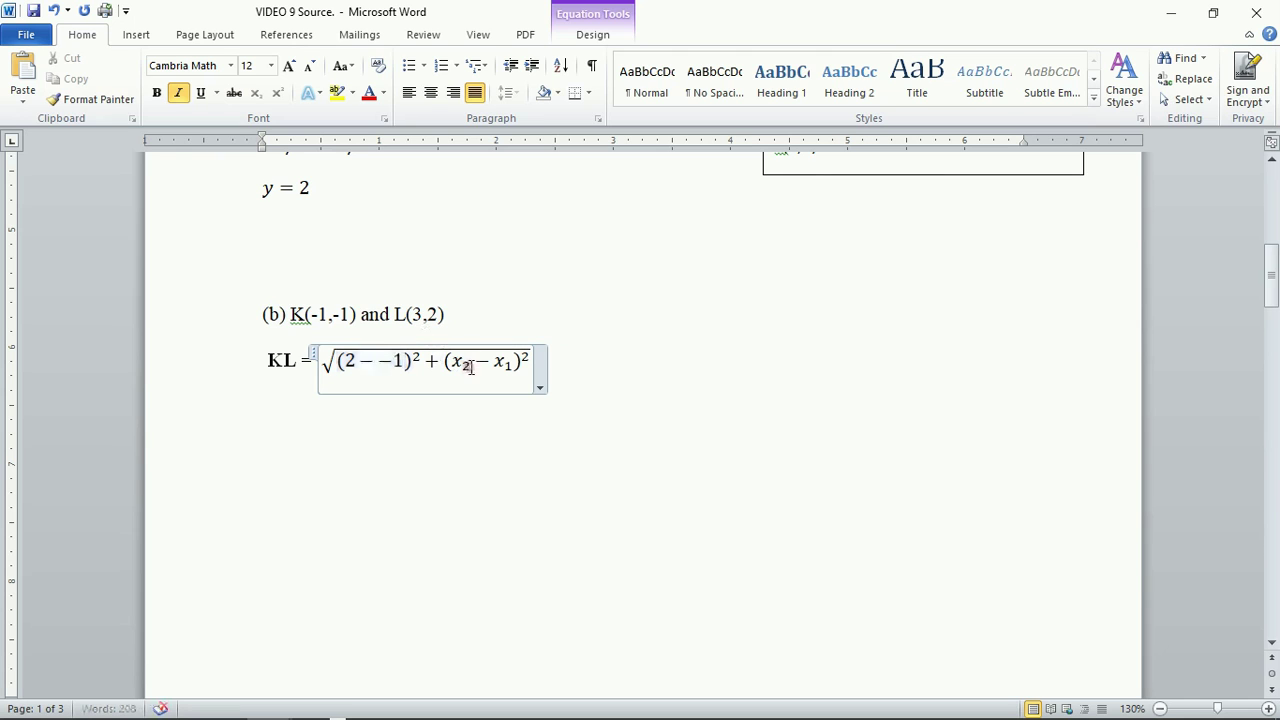
{"action": "key", "text": "BackSpace"}
{"action": "double_click", "coordinate": [471, 367]}
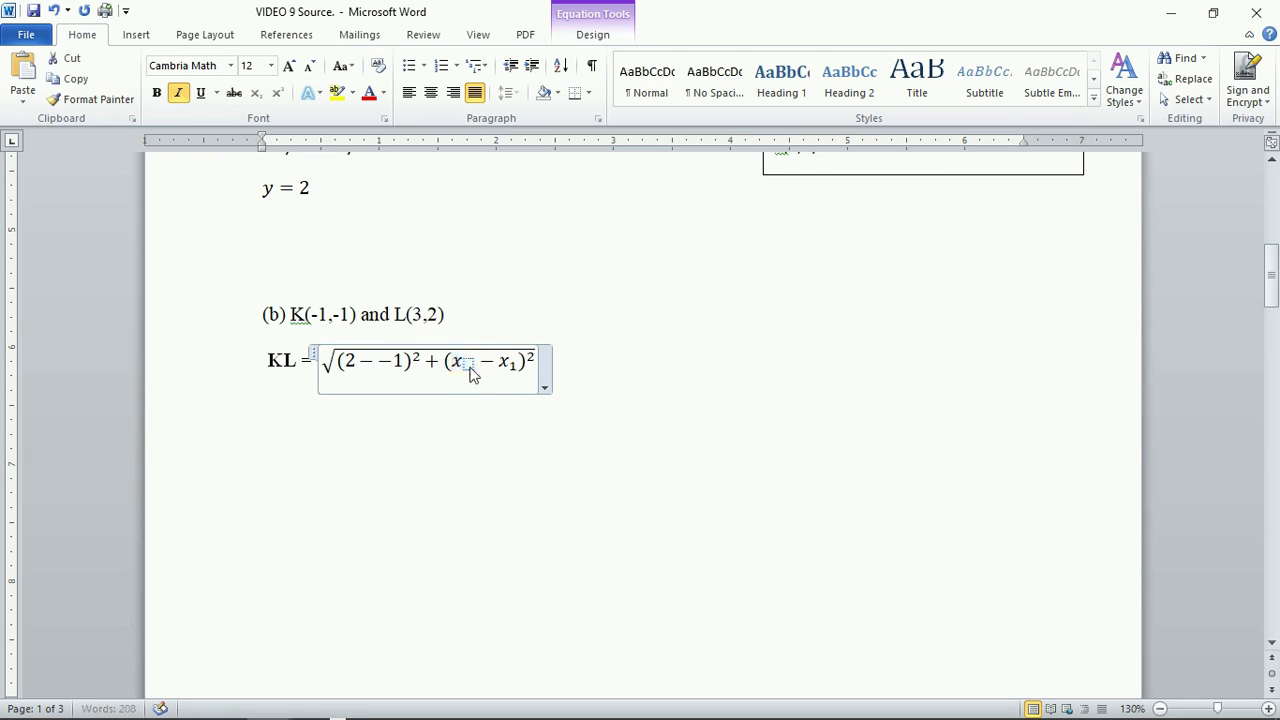
{"action": "type", "text": "3"}
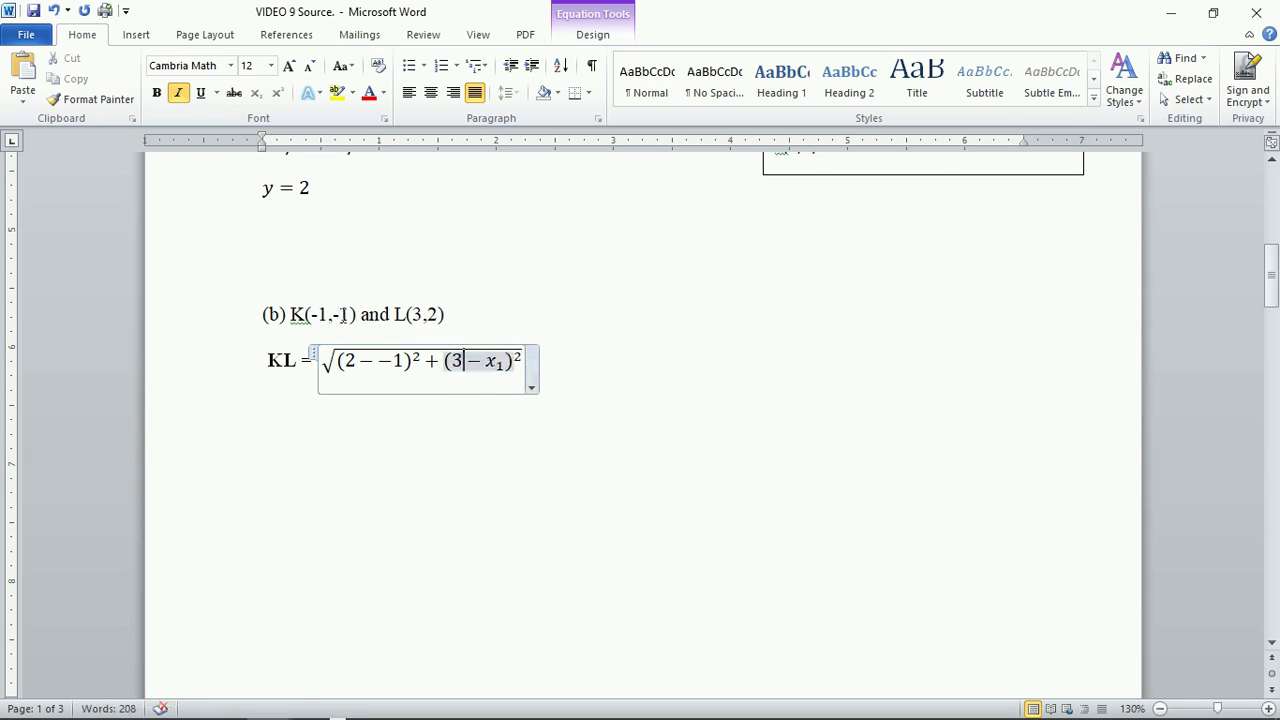
{"action": "double_click", "coordinate": [507, 370]}
{"action": "double_click", "coordinate": [507, 370]}
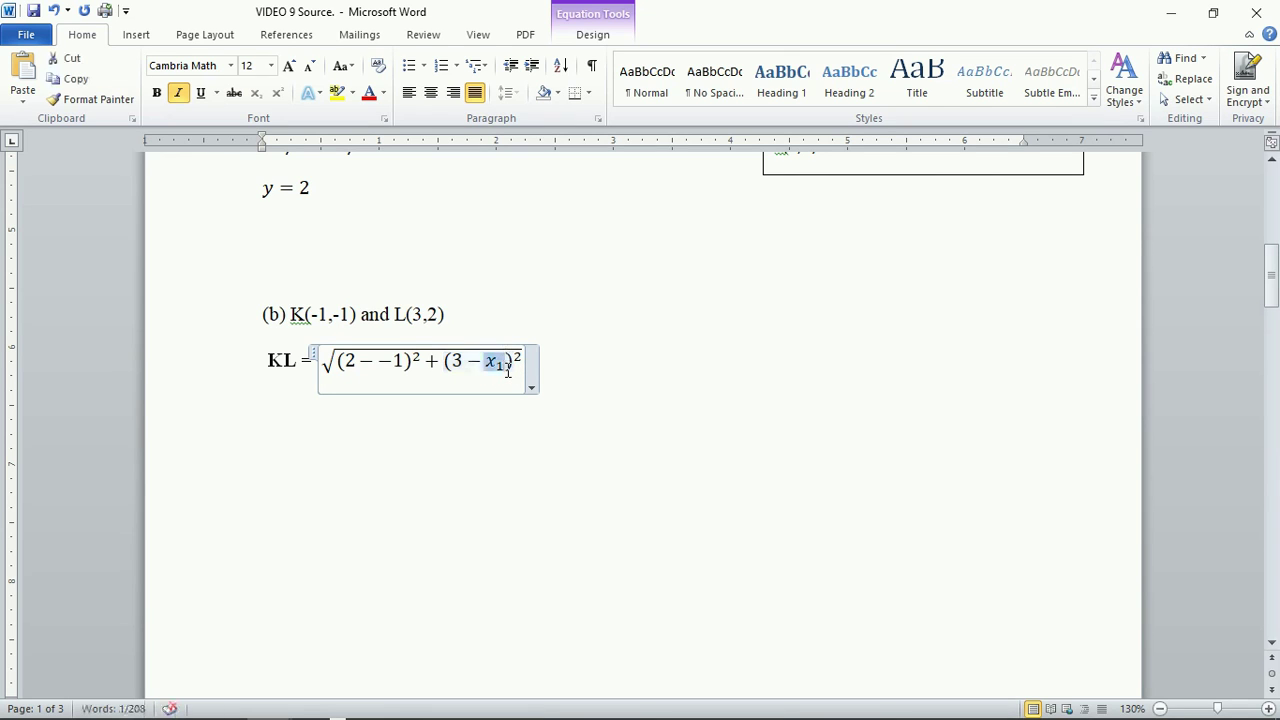
{"action": "type", "text": "-1"}
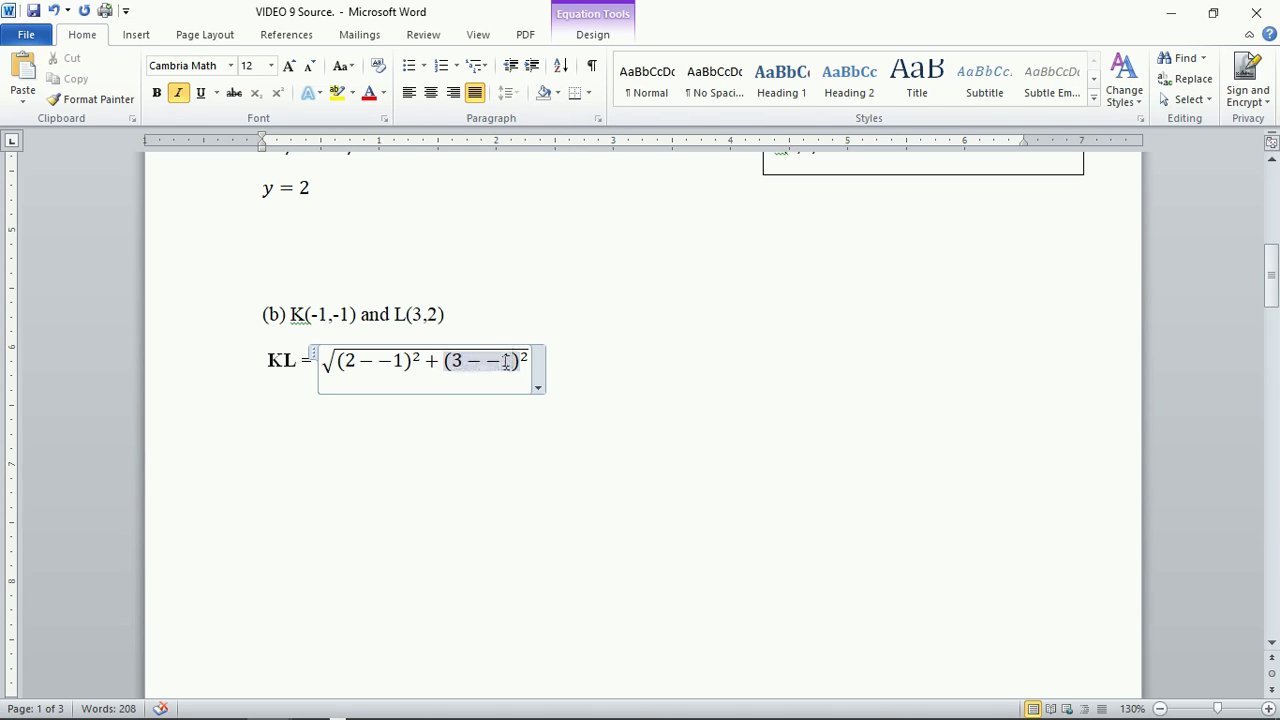
{"action": "left_click", "coordinate": [570, 373]}
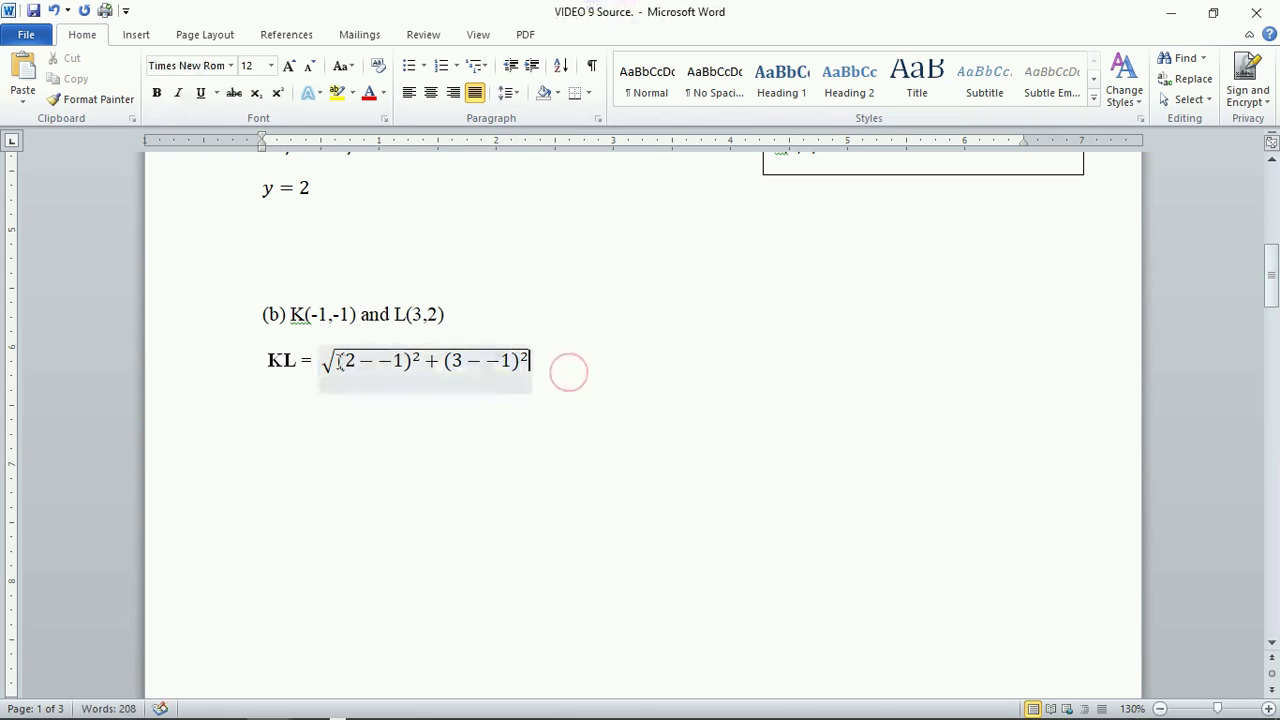
Copy the substituted KL square-root equation.
{"action": "triple_click", "coordinate": [448, 365]}
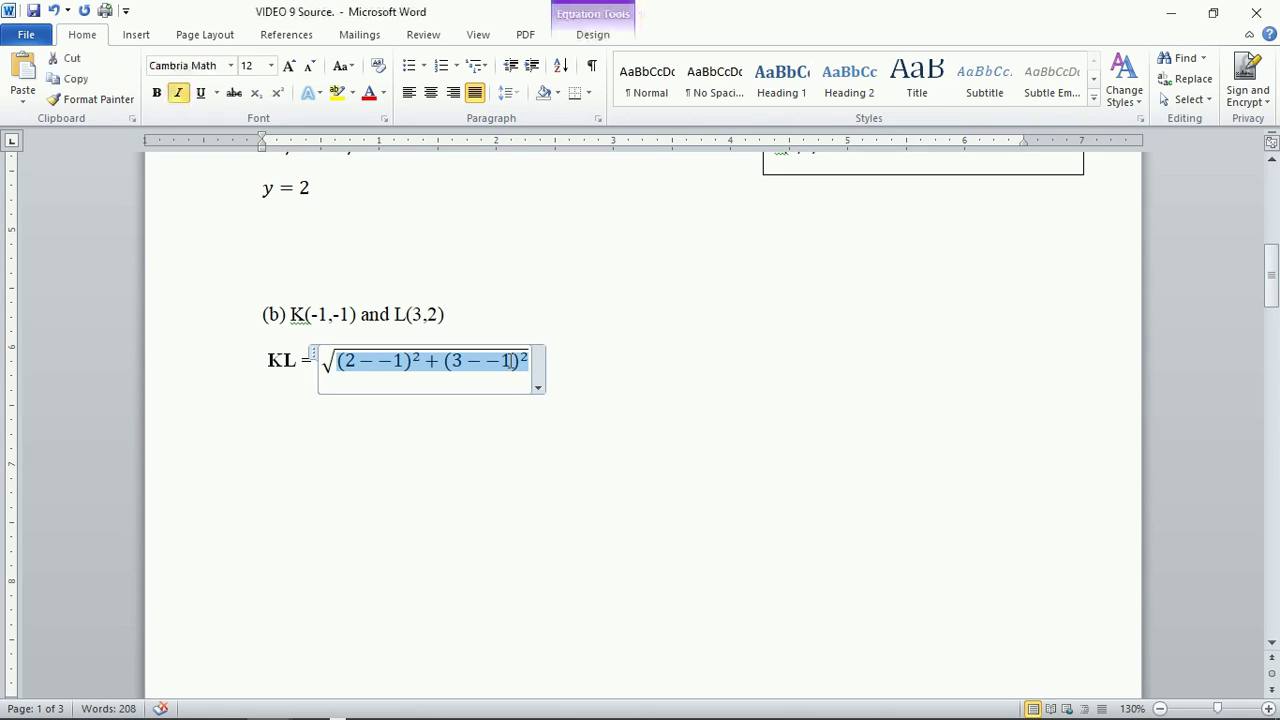
{"action": "left_click", "coordinate": [319, 361]}
{"action": "left_click", "coordinate": [314, 352]}
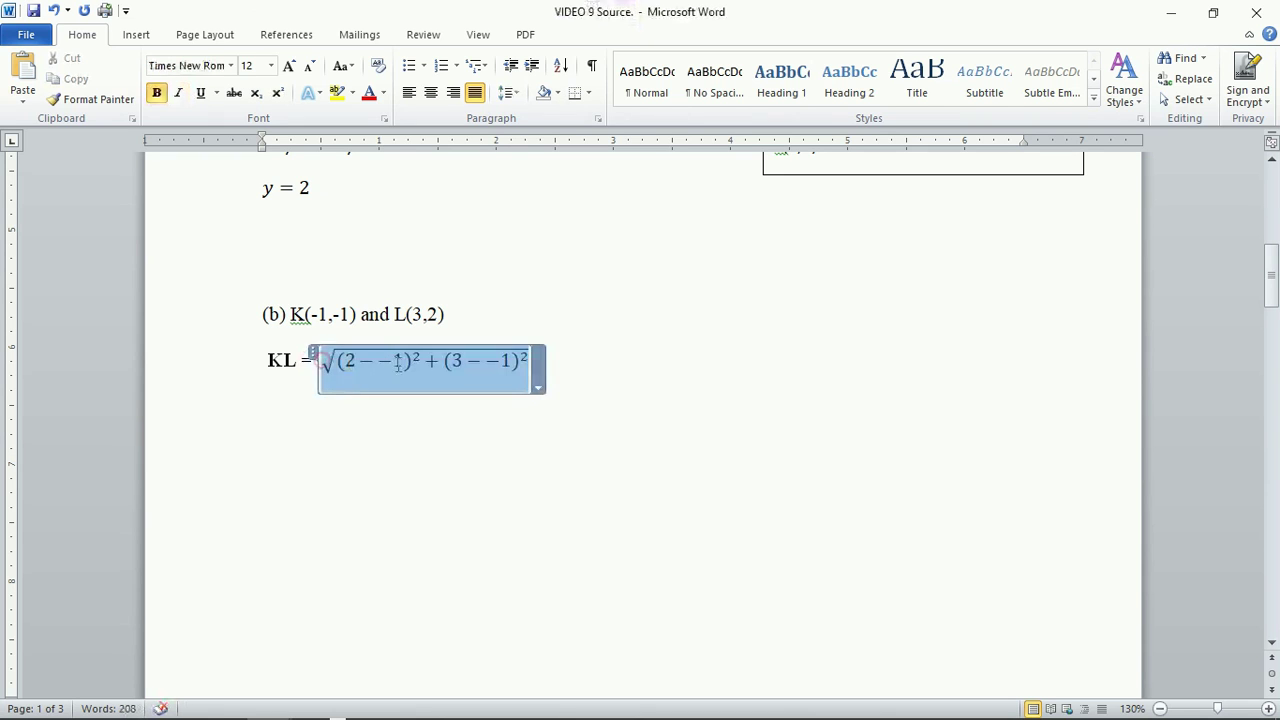
{"action": "right_click", "coordinate": [482, 366]}
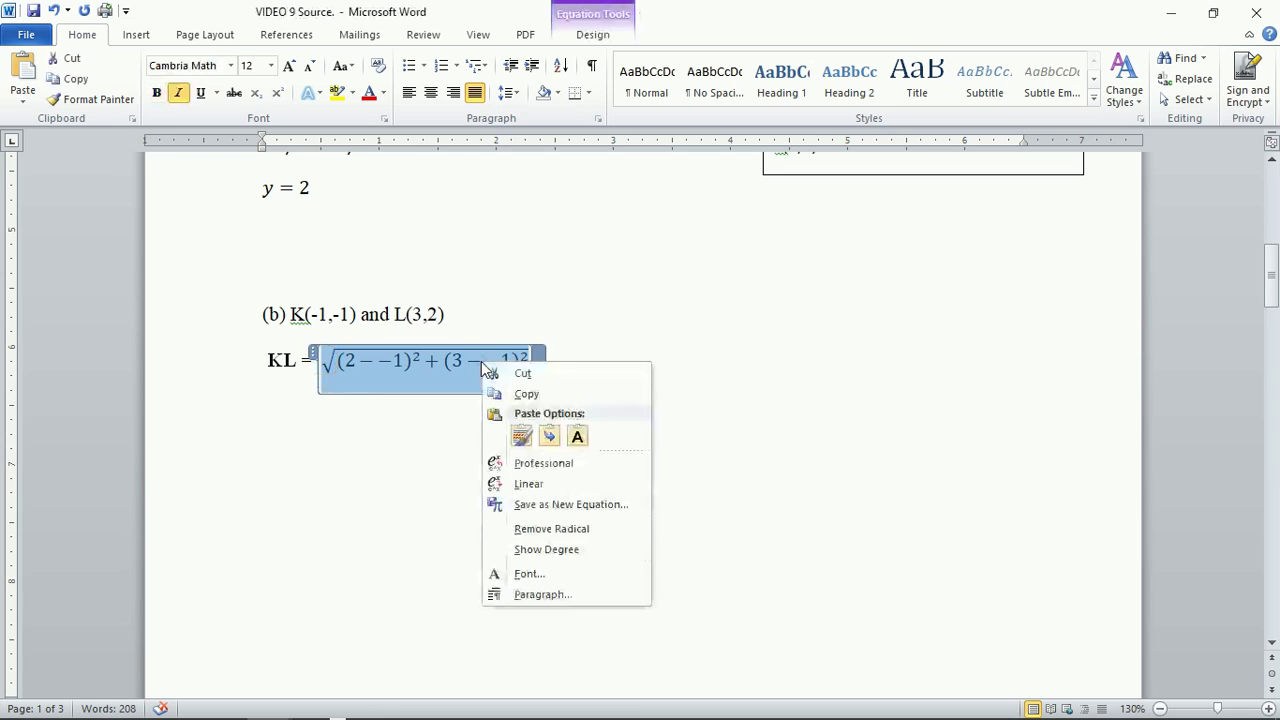
{"action": "left_click", "coordinate": [526, 393]}
Paste a copy of the KL equation after the equals sign at the line end.
{"action": "left_click", "coordinate": [584, 344]}
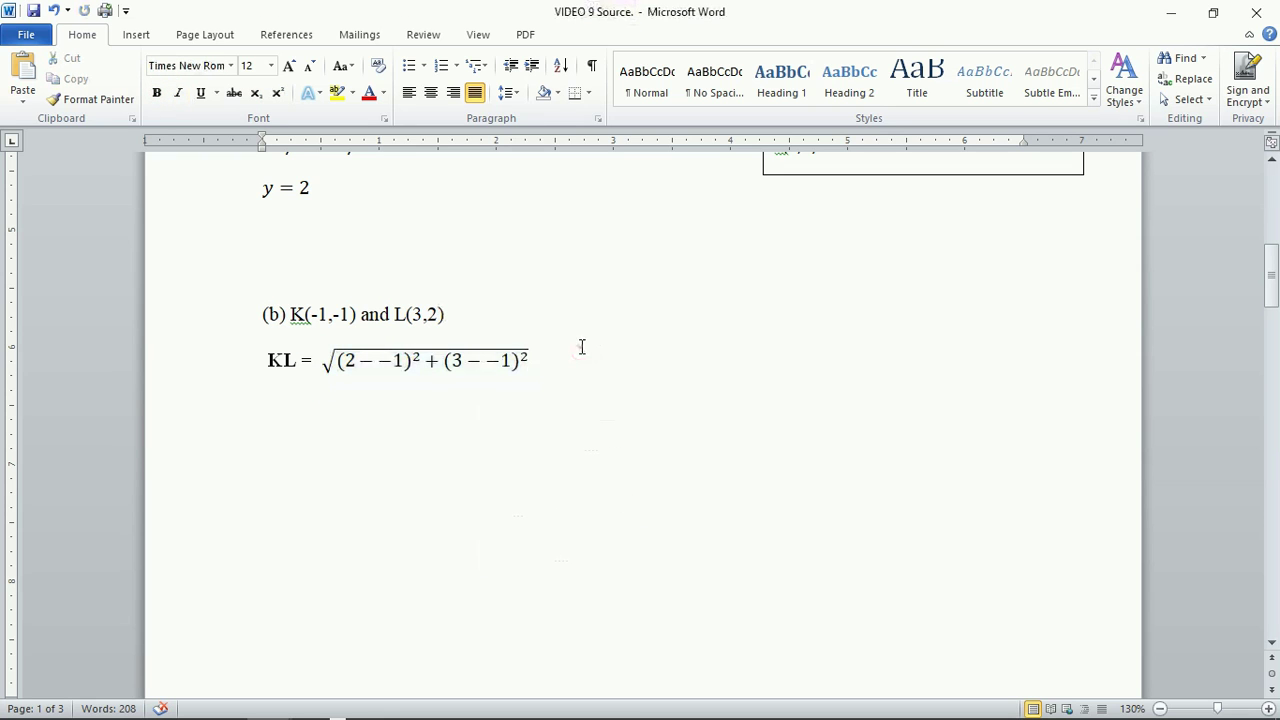
{"action": "left_click", "coordinate": [580, 349]}
{"action": "type", "text": "="}
{"action": "right_click", "coordinate": [566, 358]}
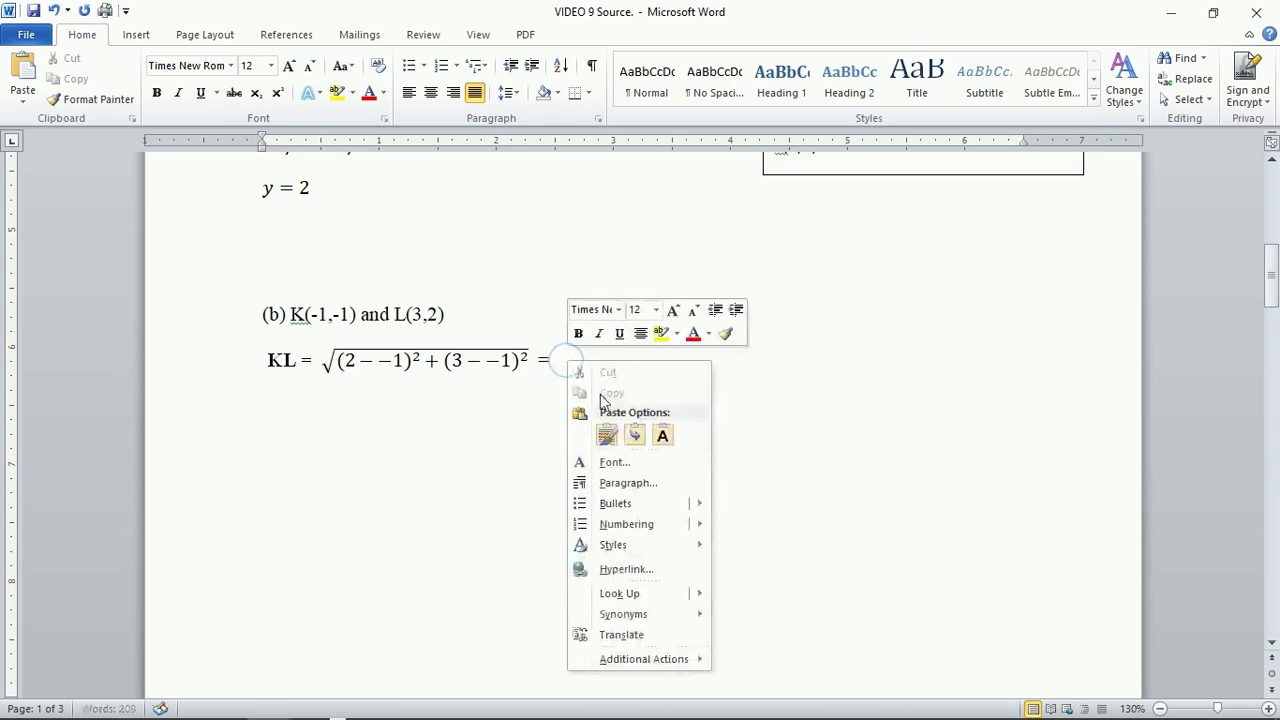
{"action": "left_click", "coordinate": [609, 439]}
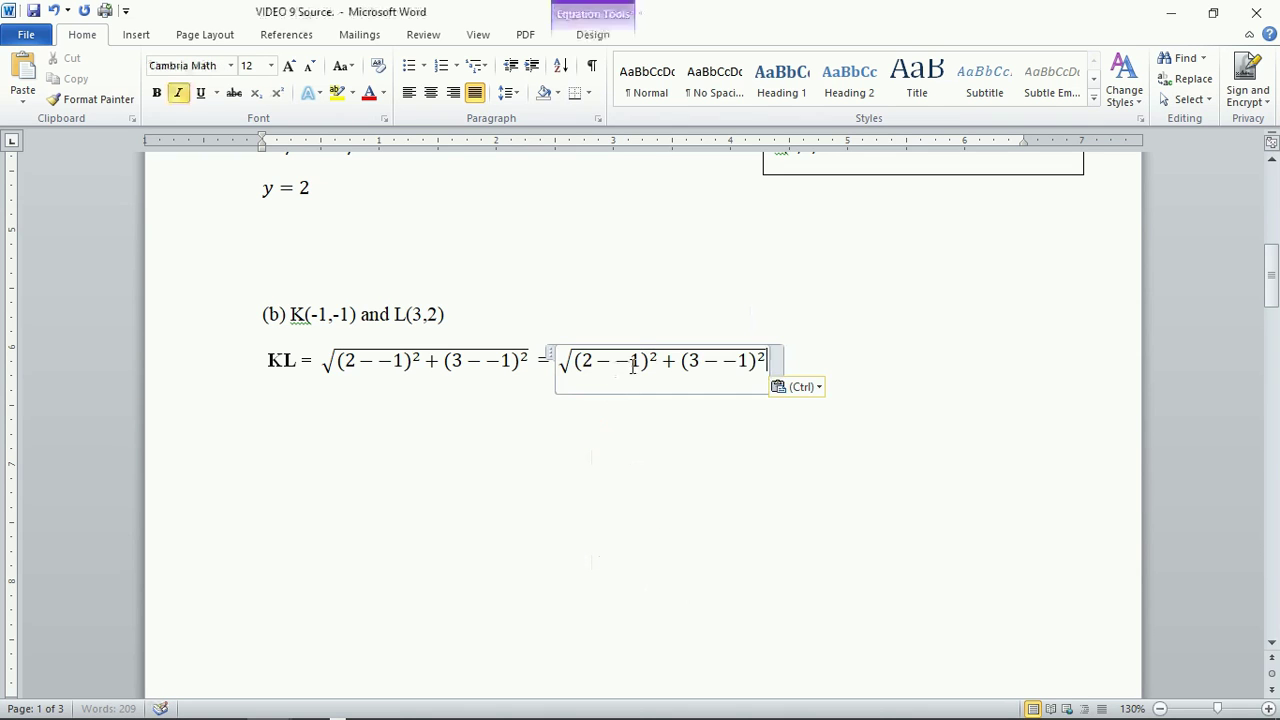
Edit the copy's brackets to (3) and (4), giving √((3)² + (4)²).
{"action": "left_click", "coordinate": [640, 362]}
{"action": "key", "text": "BackSpace"}
{"action": "key", "text": "BackSpace"}
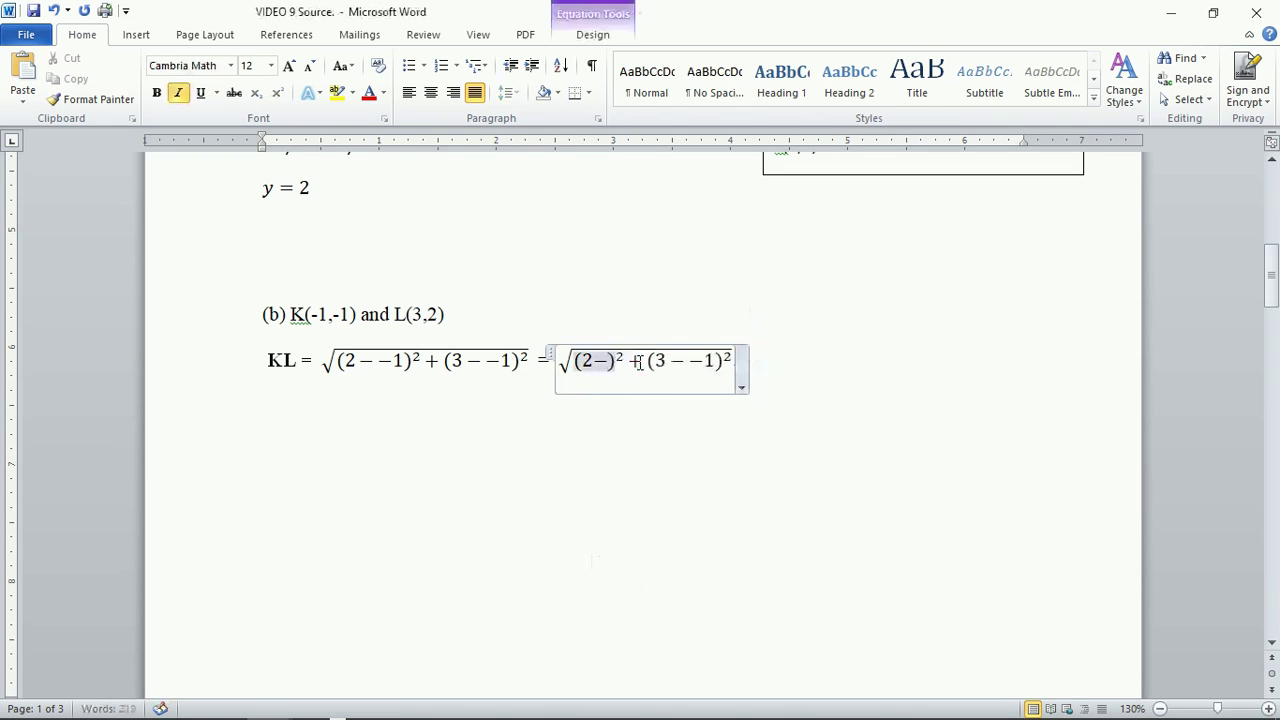
{"action": "key", "text": "BackSpace"}
{"action": "key", "text": "BackSpace"}
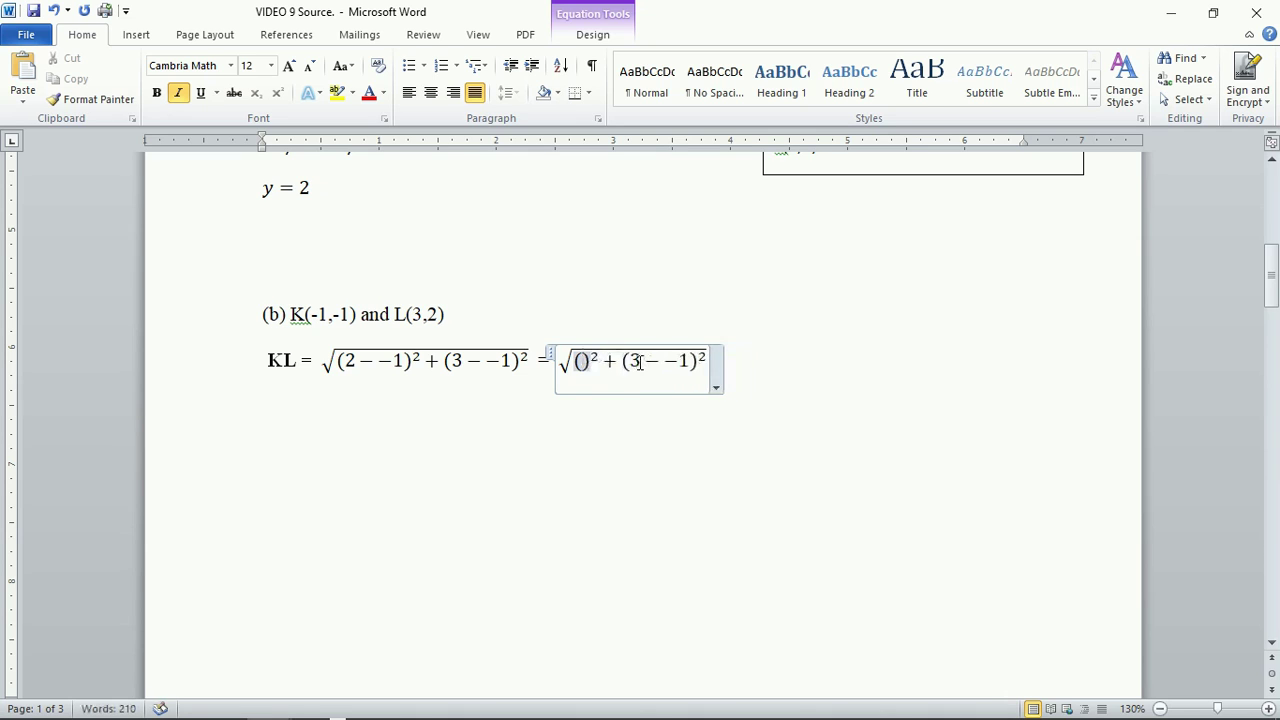
{"action": "type", "text": "3"}
{"action": "left_click", "coordinate": [699, 362]}
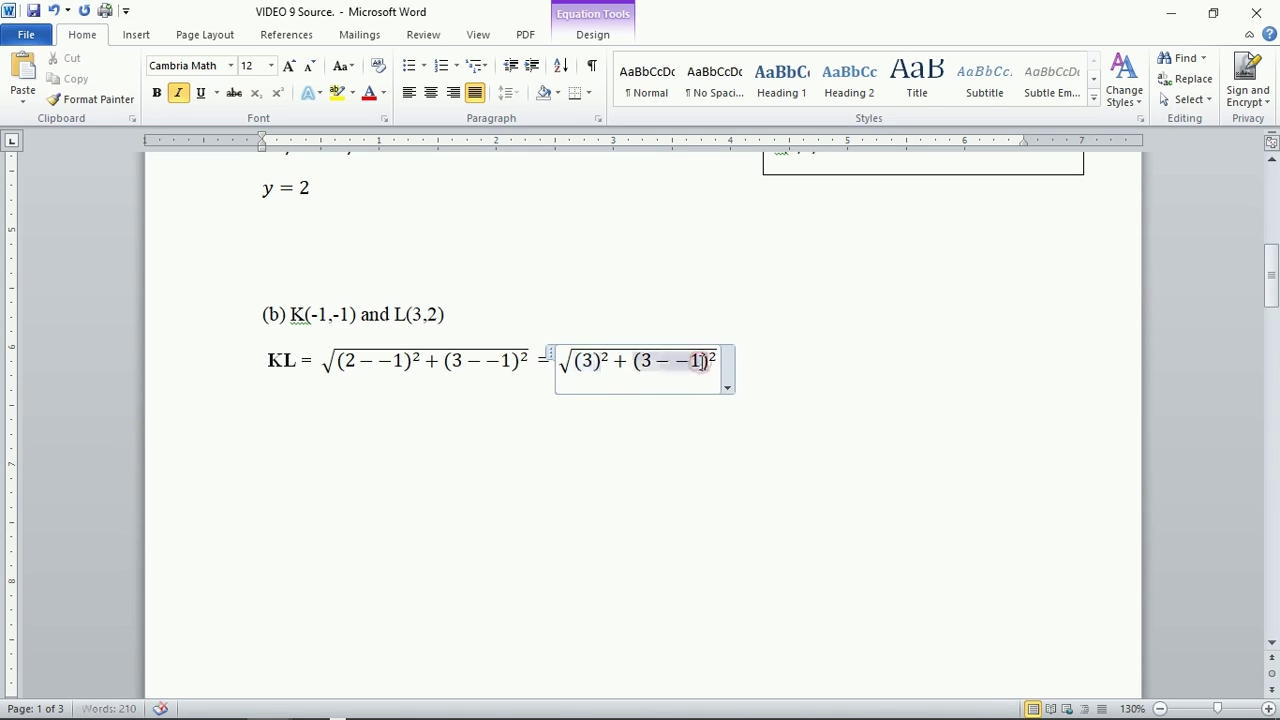
{"action": "key", "text": "BackSpace"}
{"action": "key", "text": "BackSpace"}
{"action": "key", "text": "BackSpace"}
{"action": "key", "text": "BackSpace"}
{"action": "type", "text": "4"}
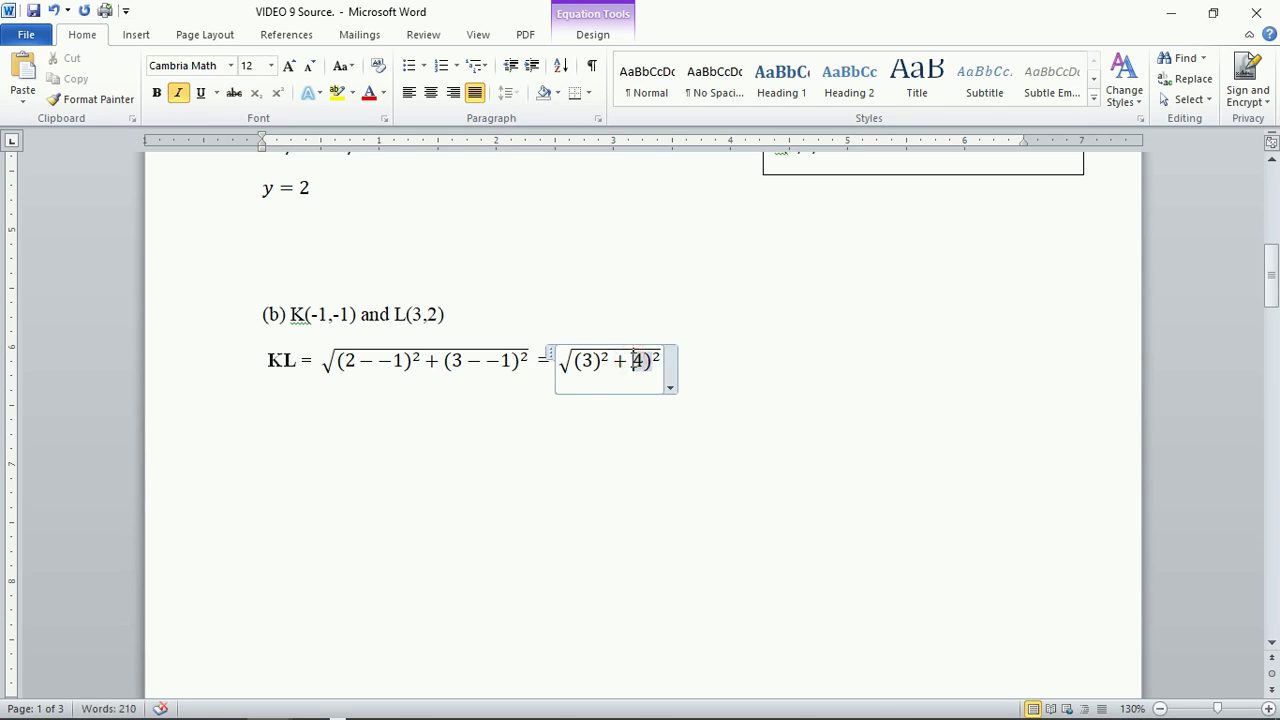
{"action": "type", "text": "("}
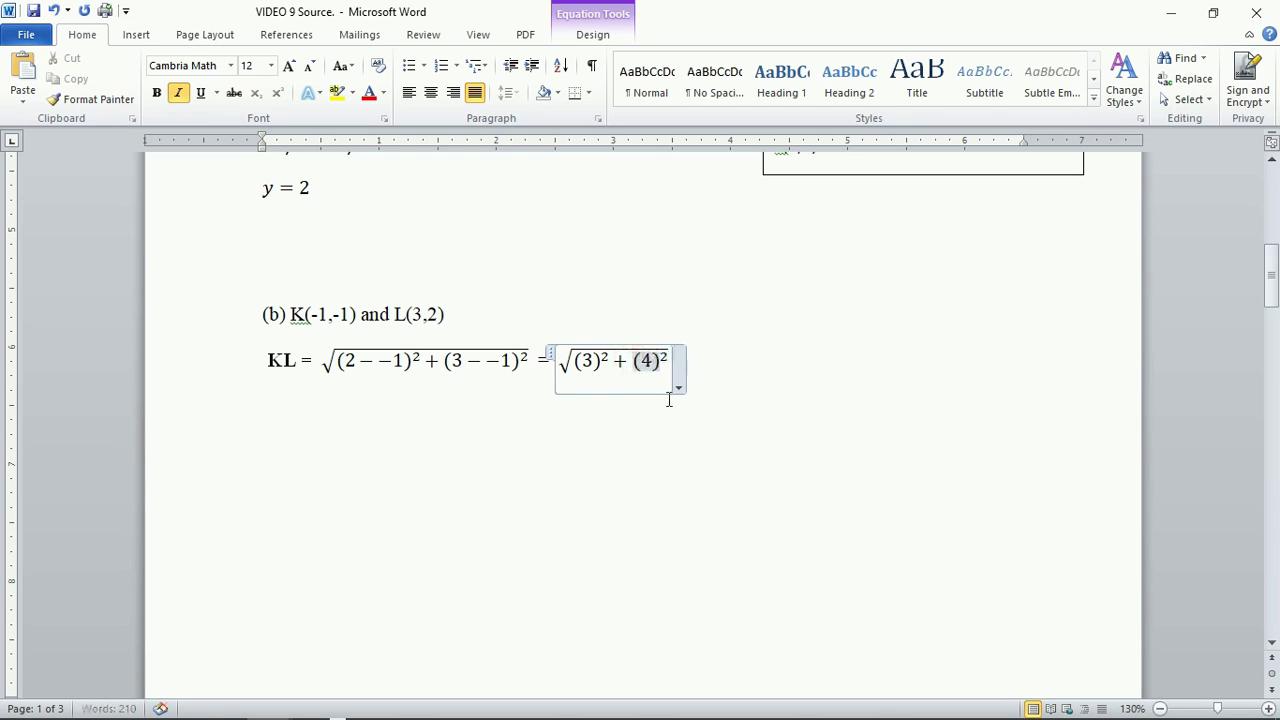
{"action": "left_click", "coordinate": [692, 366]}
{"action": "type", "text": "="}
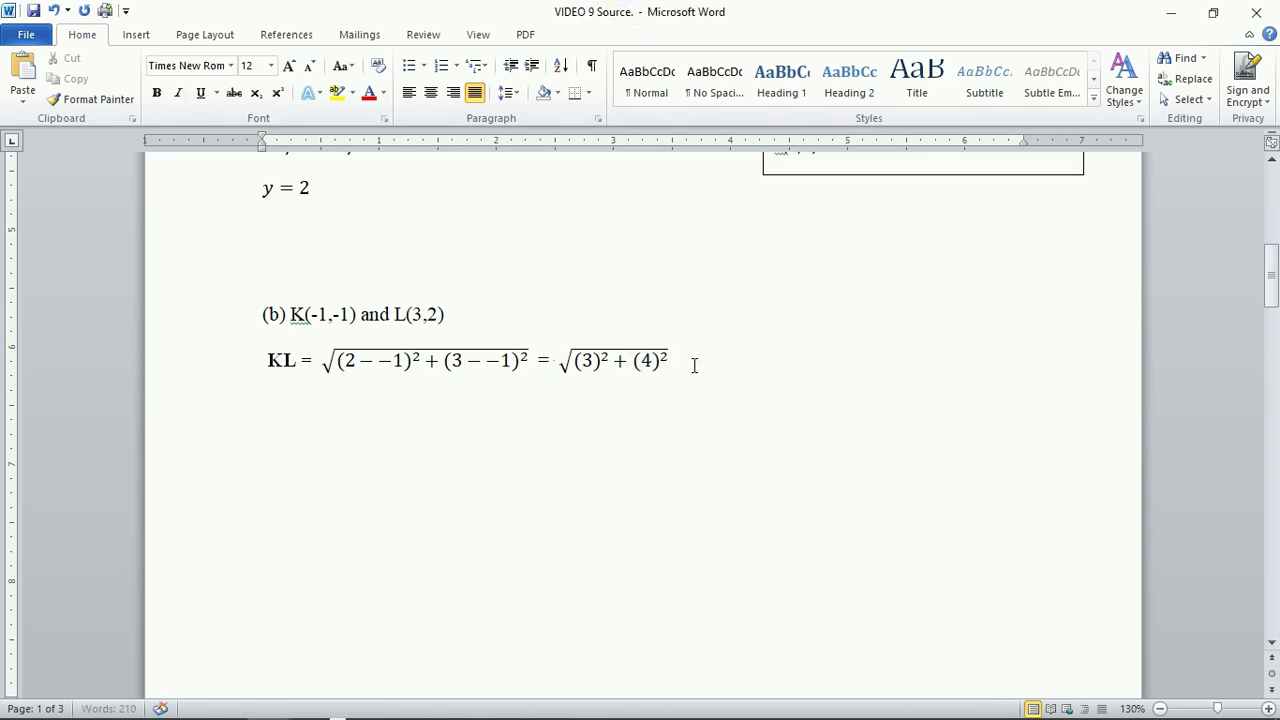
{"action": "left_click", "coordinate": [570, 350]}
Duplicate the √((3)² + (4)²) equation after the equals sign.
{"action": "right_click", "coordinate": [600, 360]}
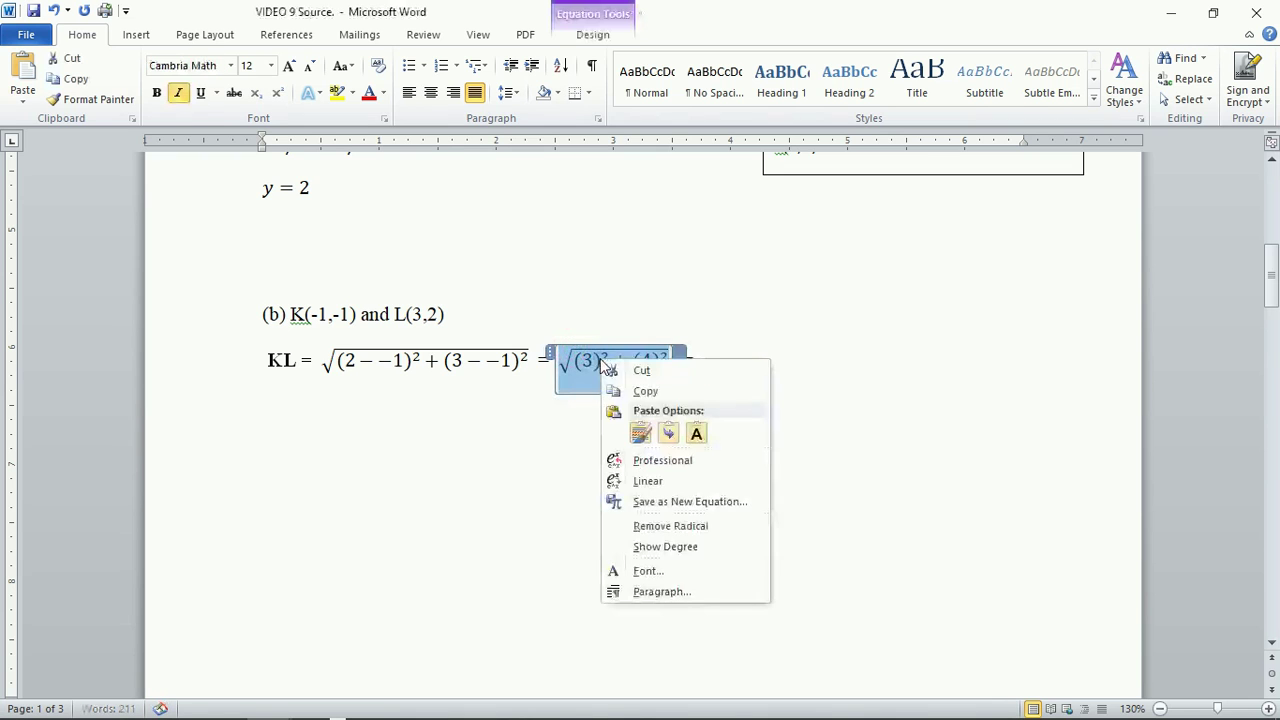
{"action": "left_click", "coordinate": [642, 390]}
{"action": "left_click", "coordinate": [714, 351]}
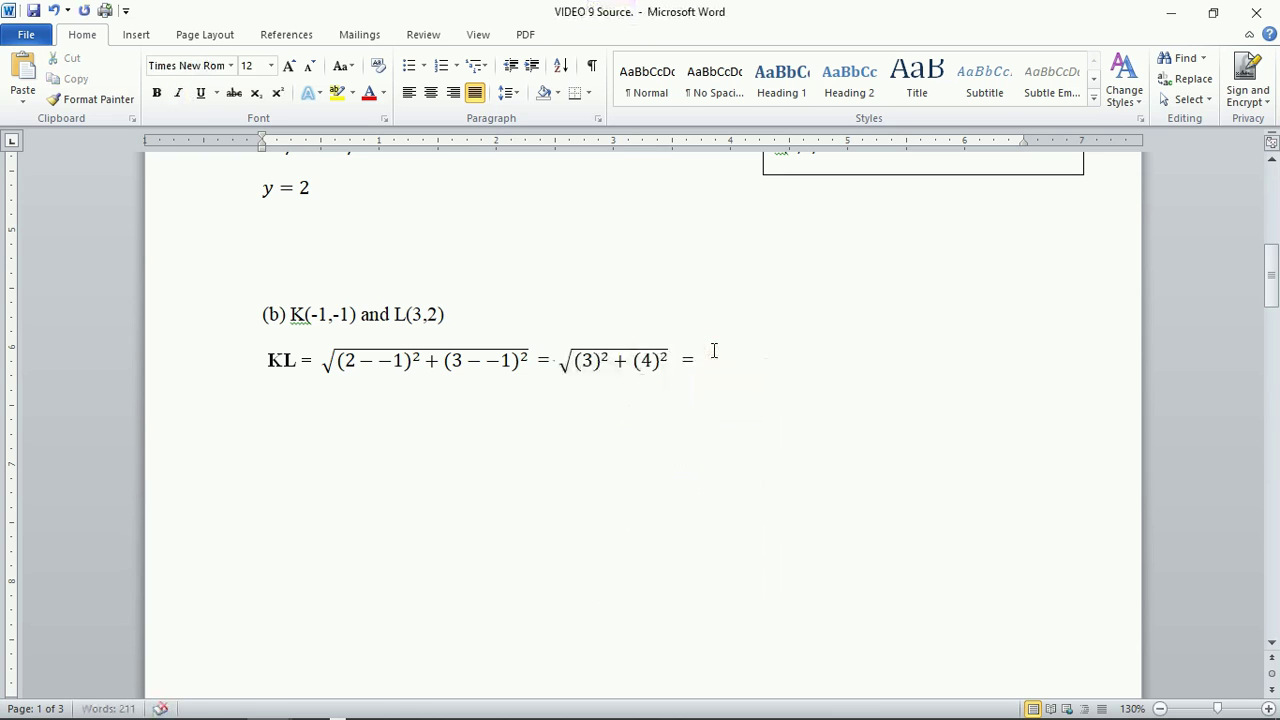
{"action": "right_click", "coordinate": [699, 360]}
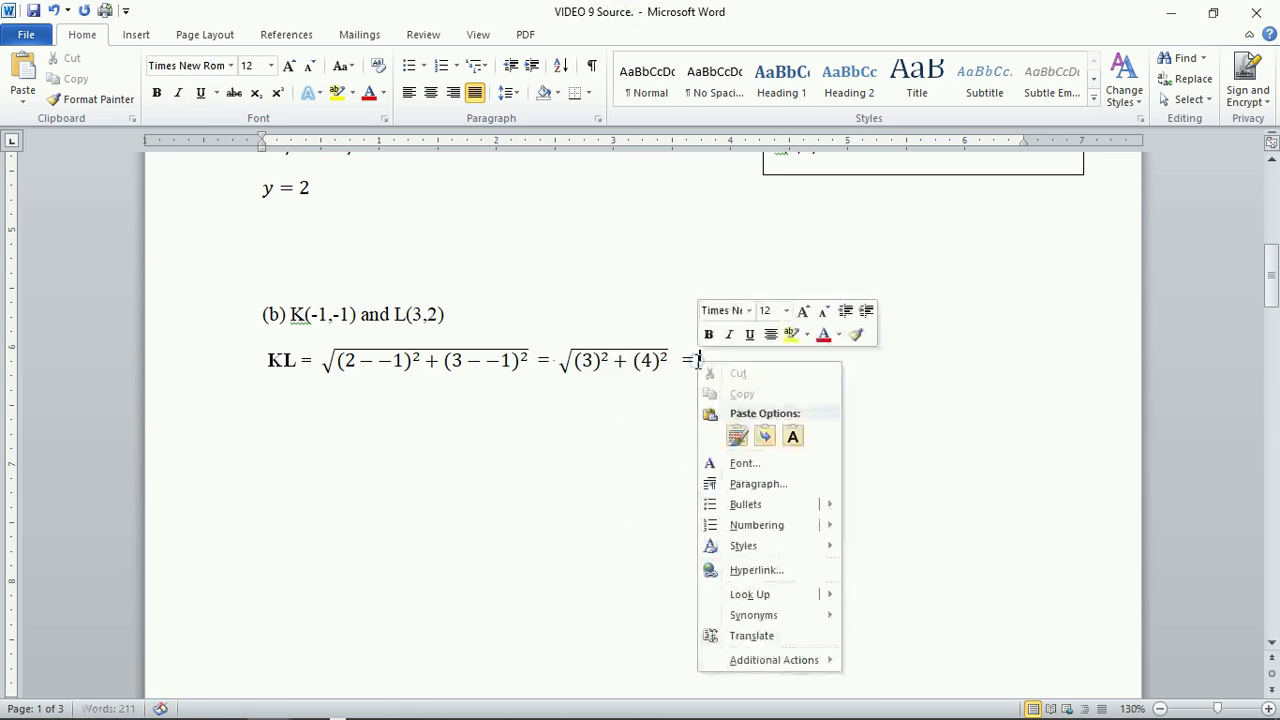
{"action": "left_click", "coordinate": [736, 434]}
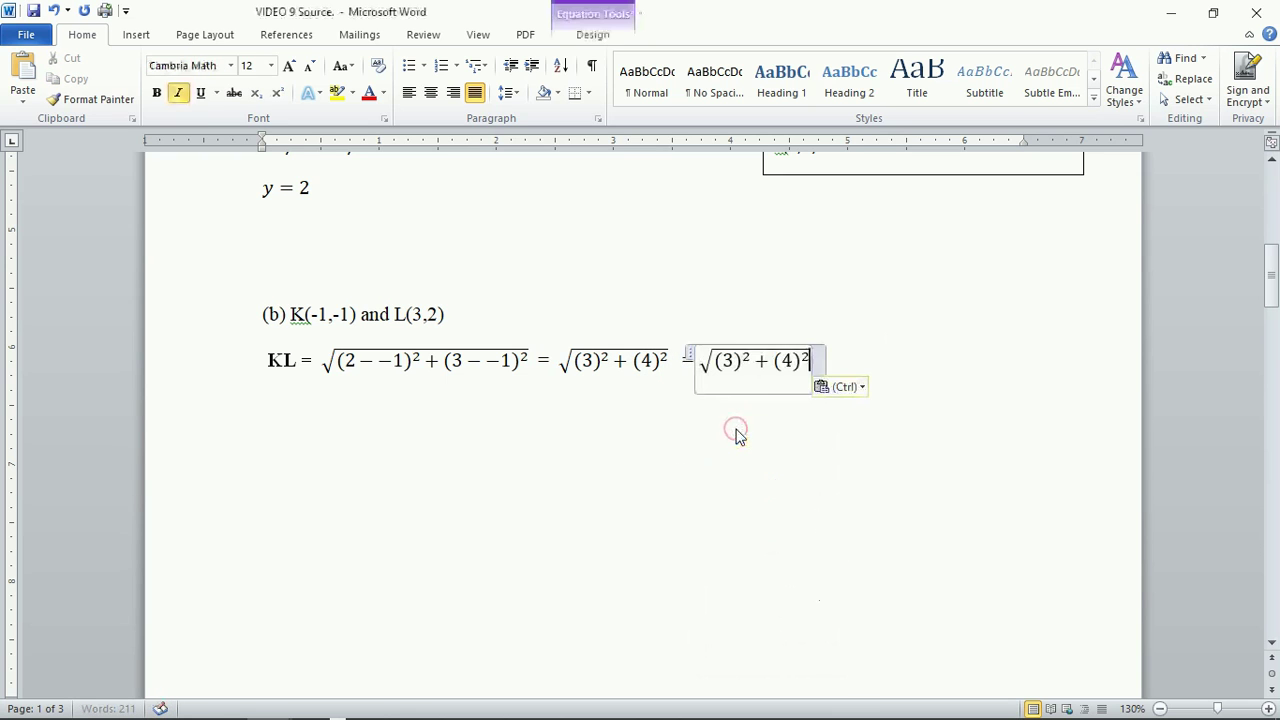
Replace (3)² with 9 and (4)² with 16, giving √(9 + 16).
{"action": "left_click", "coordinate": [744, 360]}
{"action": "left_click_drag", "start_coordinate": [744, 360], "coordinate": [728, 362]}
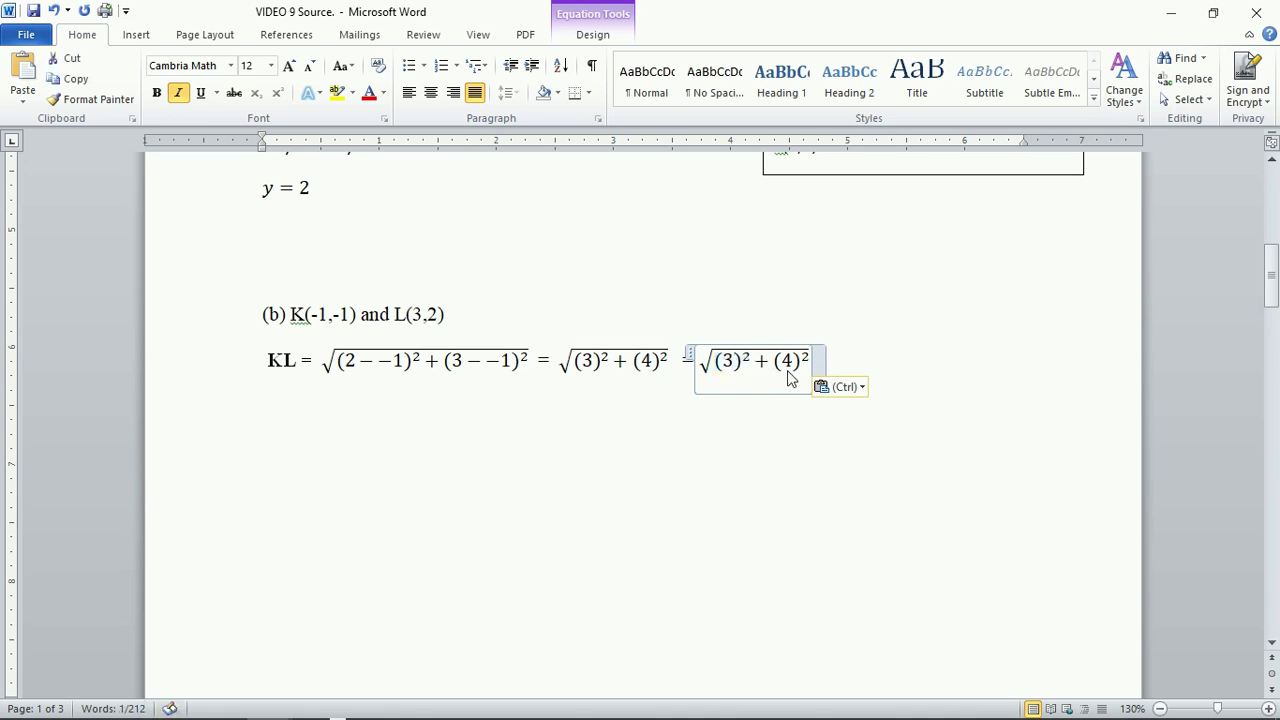
{"action": "type", "text": "9"}
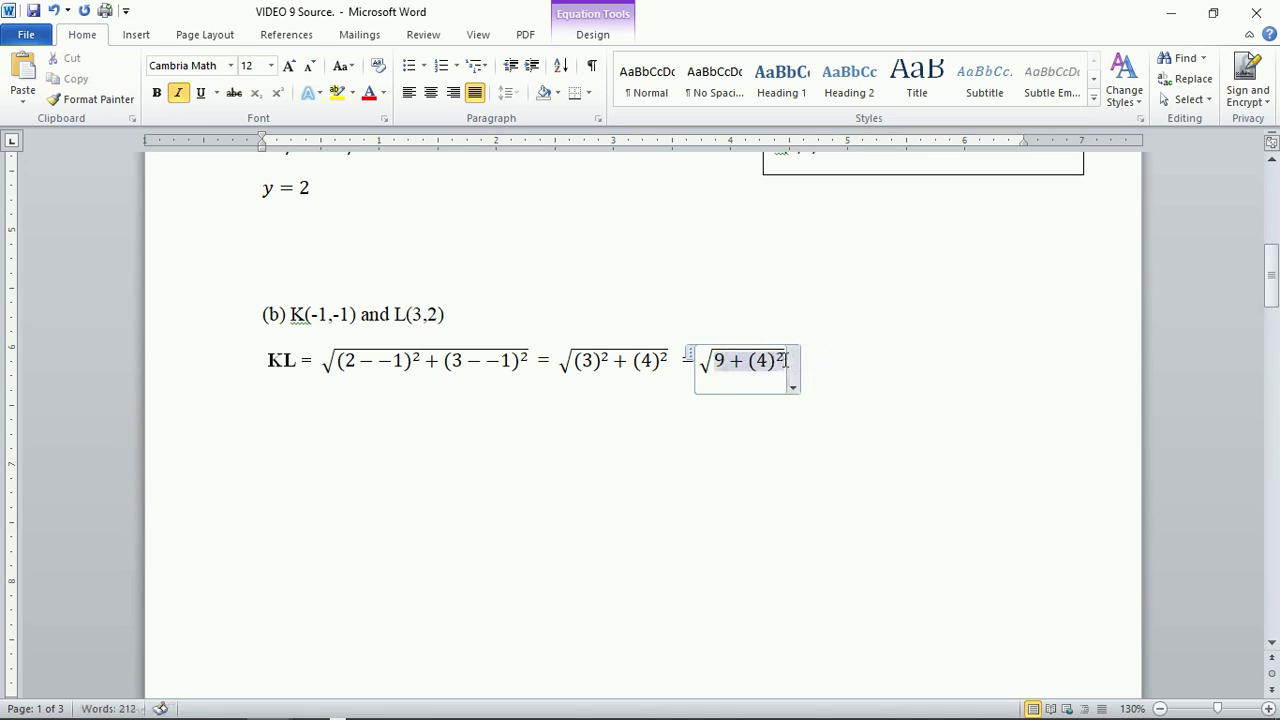
{"action": "left_click_drag", "start_coordinate": [786, 360], "coordinate": [697, 361]}
{"action": "type", "text": "16"}
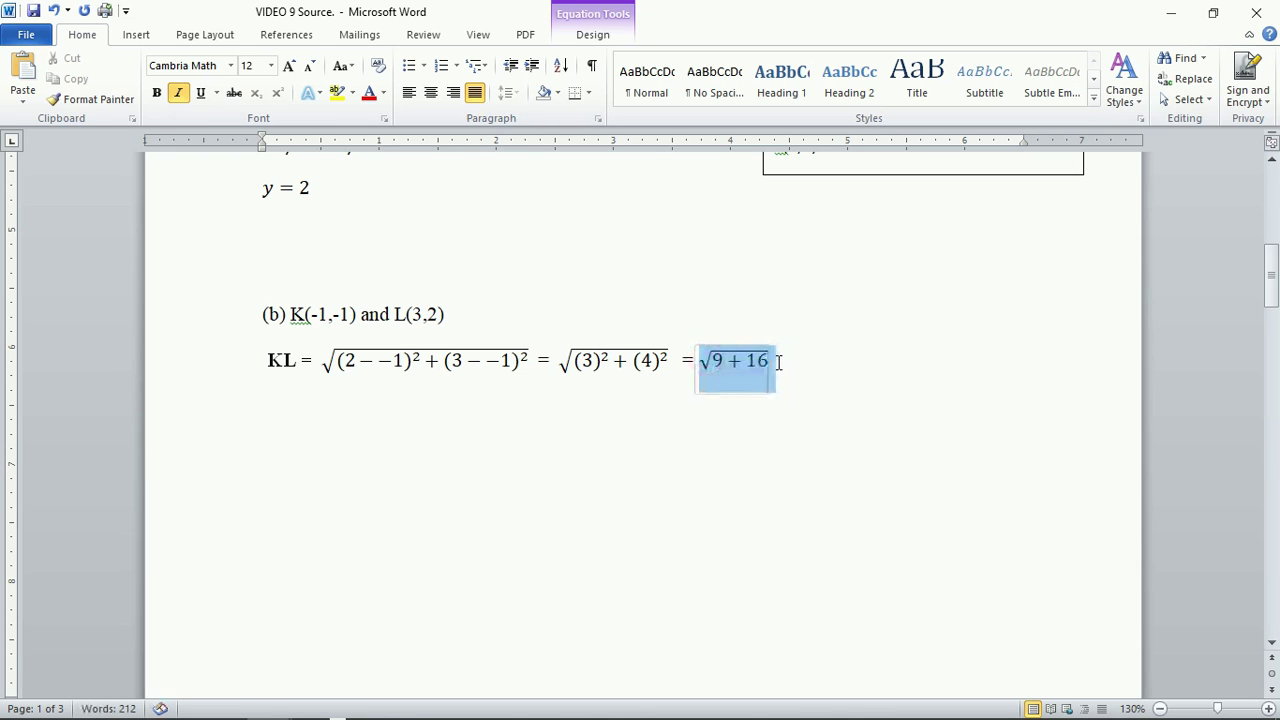
Copy the √(9 + 16) equation for reuse after the last equals sign.
{"action": "right_click", "coordinate": [743, 362]}
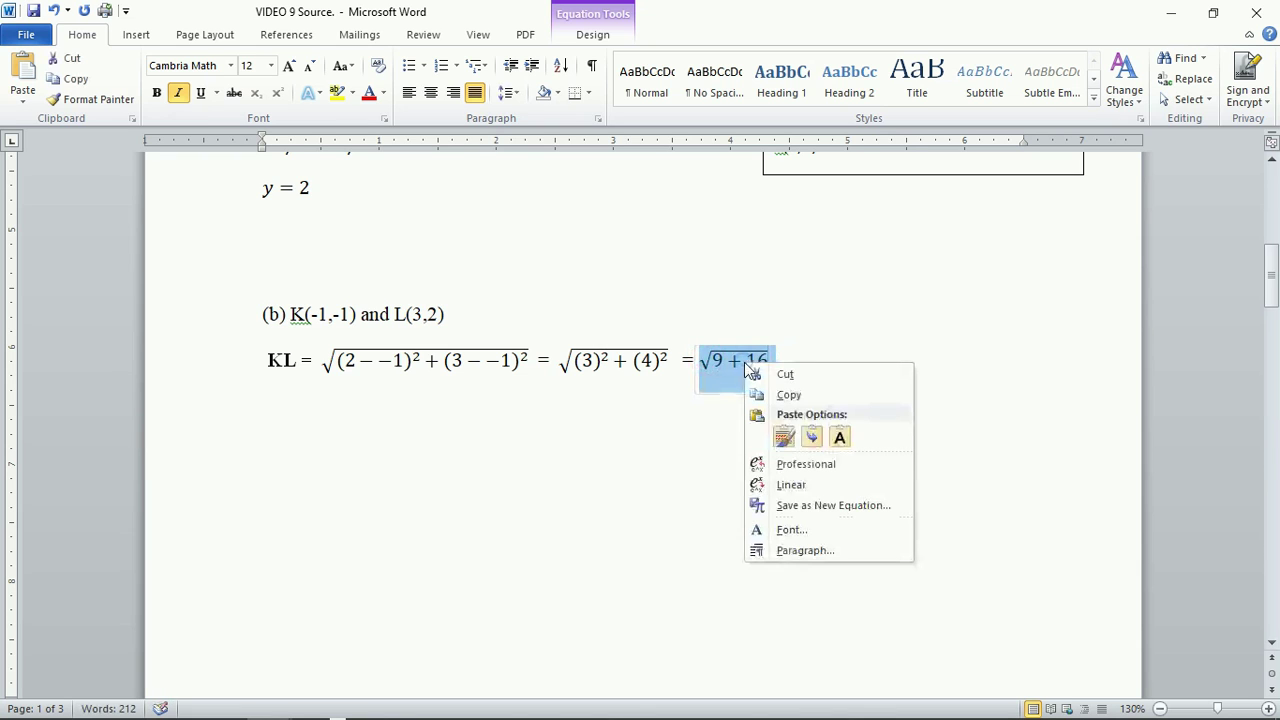
{"action": "left_click", "coordinate": [790, 395]}
{"action": "left_click", "coordinate": [801, 362]}
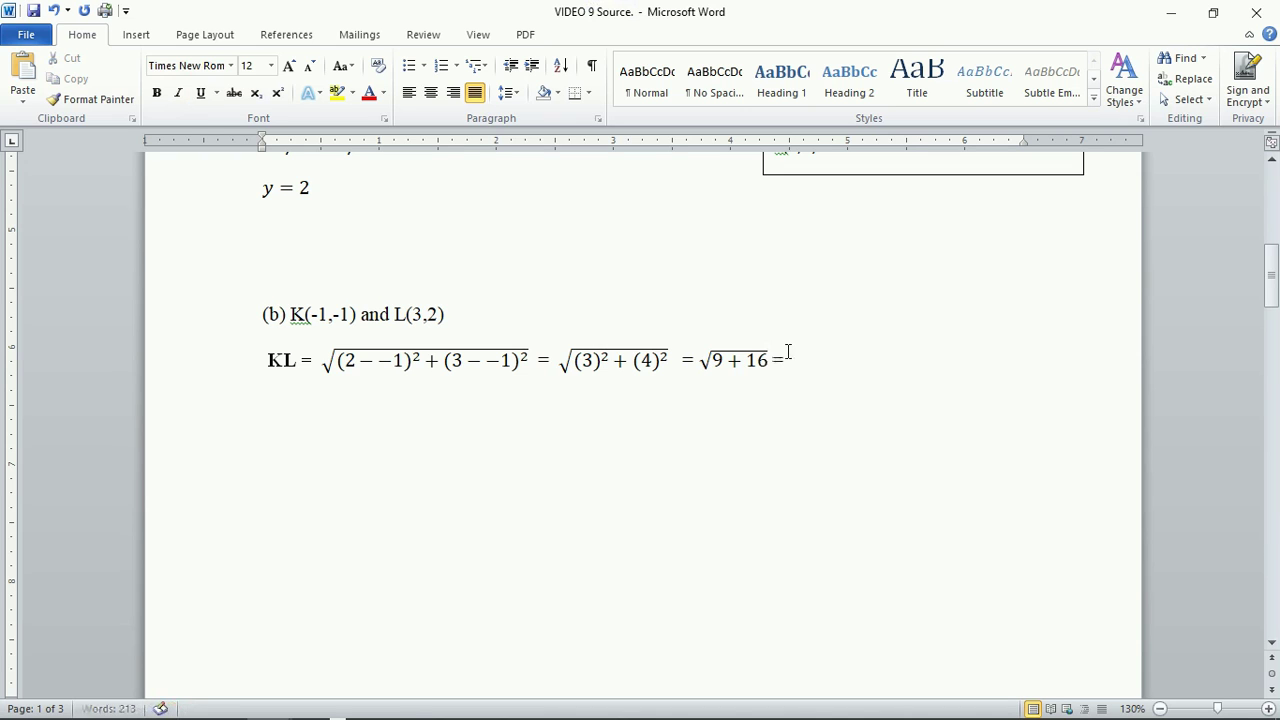
{"action": "right_click", "coordinate": [791, 357]}
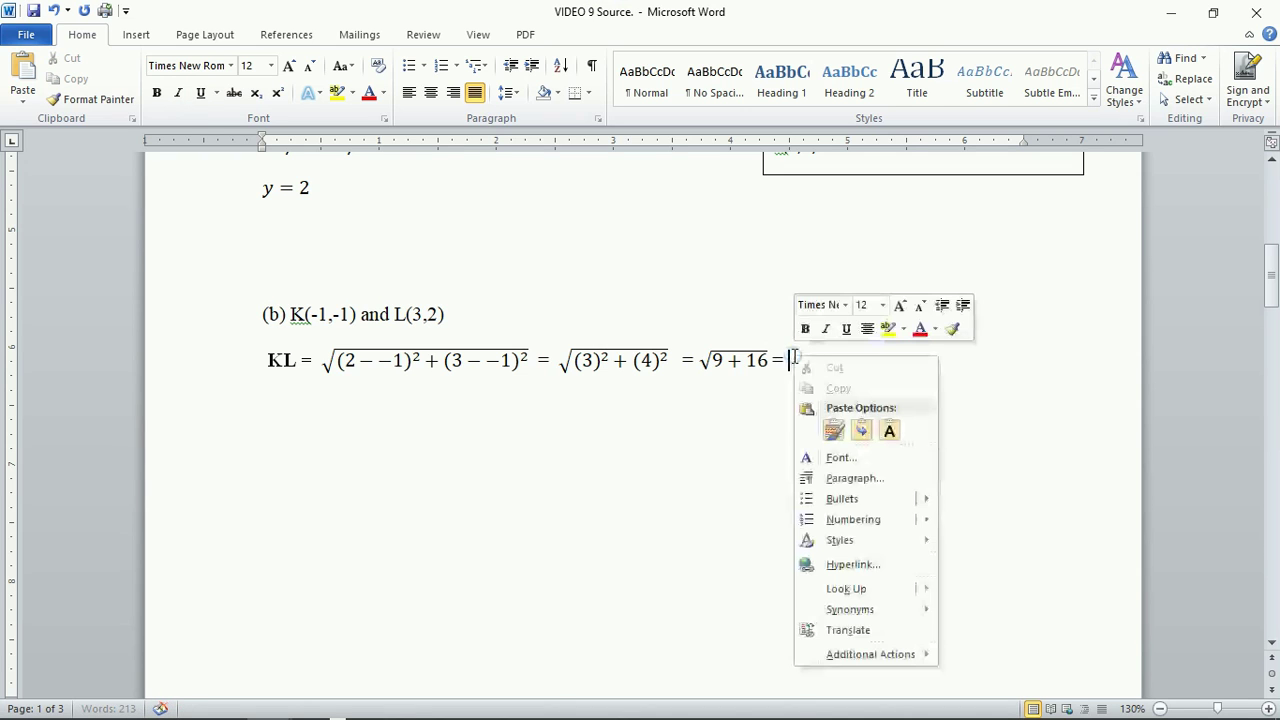
Paste √(9 + 16), reduce it to √25, and end the line with 5 units.
{"action": "left_click", "coordinate": [828, 432]}
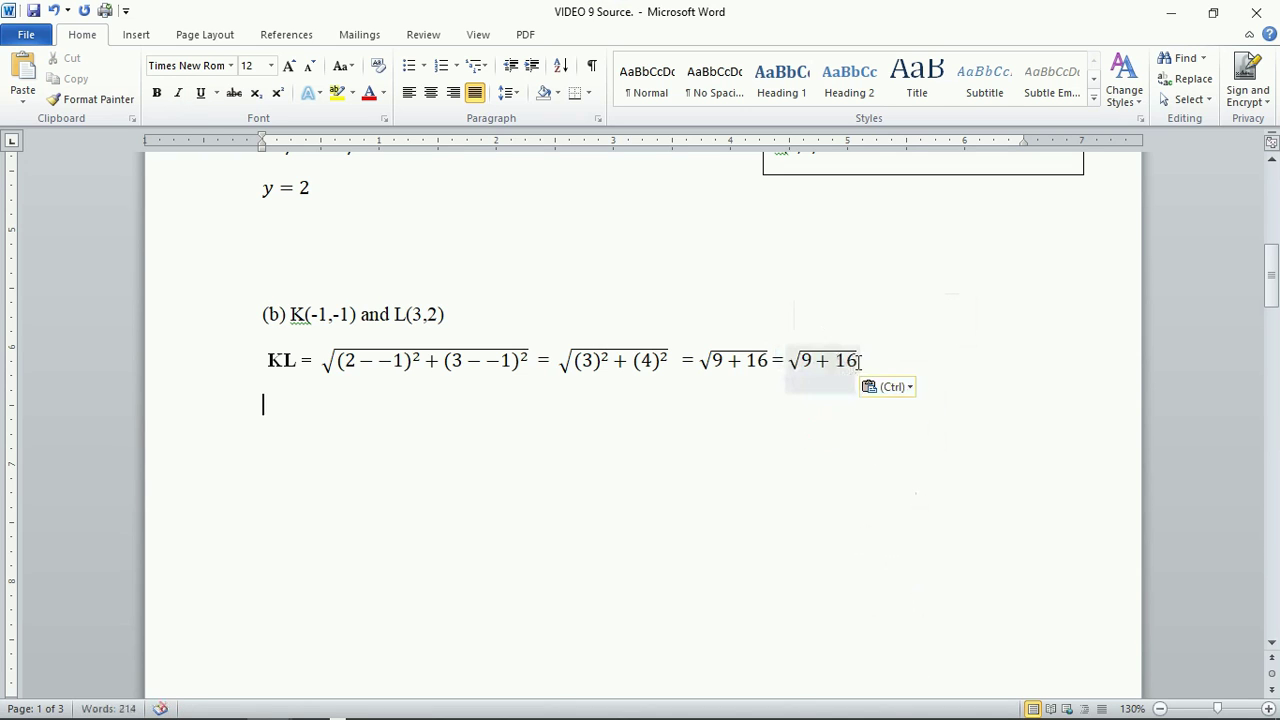
{"action": "left_click", "coordinate": [858, 361]}
{"action": "key", "text": "BackSpace"}
{"action": "key", "text": "BackSpace"}
{"action": "key", "text": "BackSpace"}
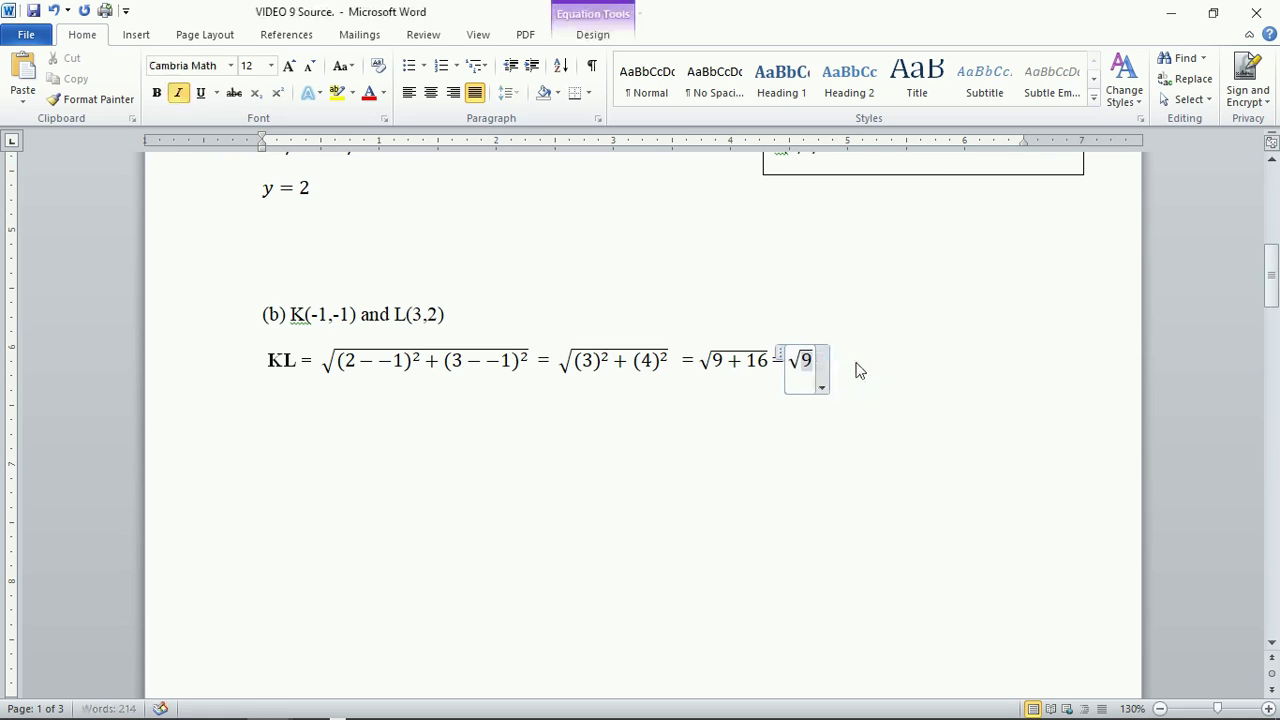
{"action": "key", "text": "BackSpace"}
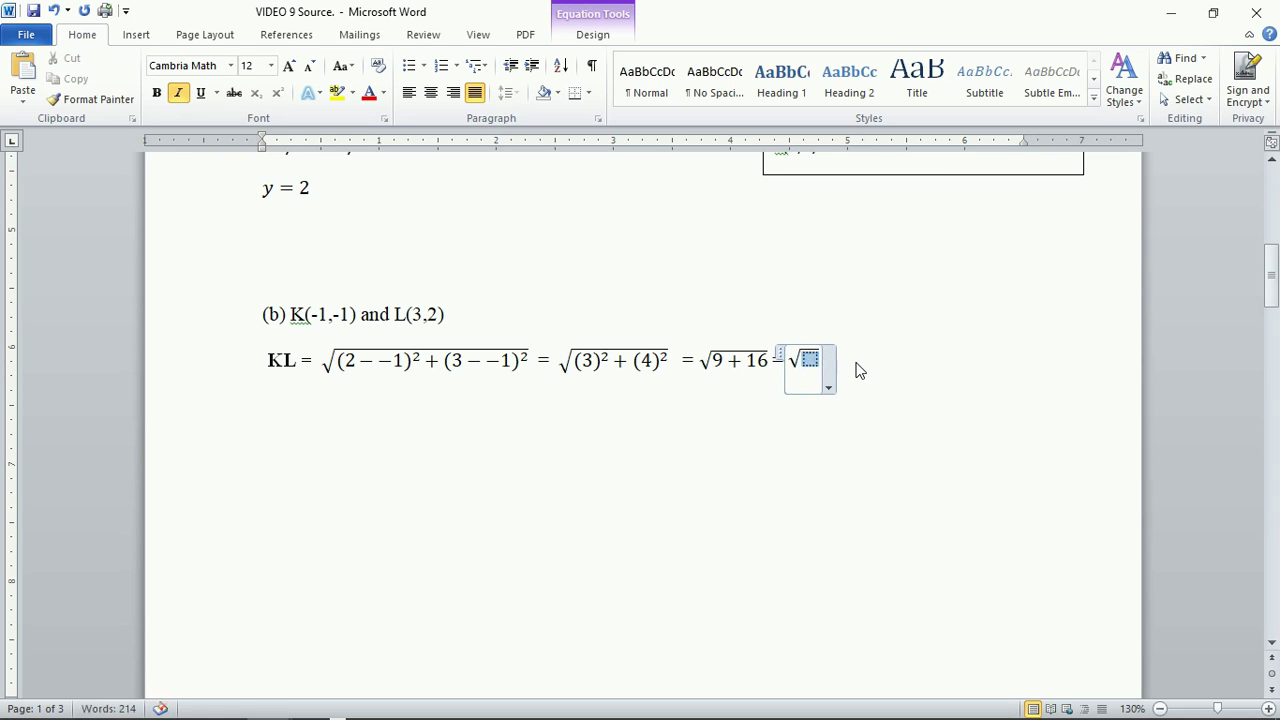
{"action": "type", "text": "25"}
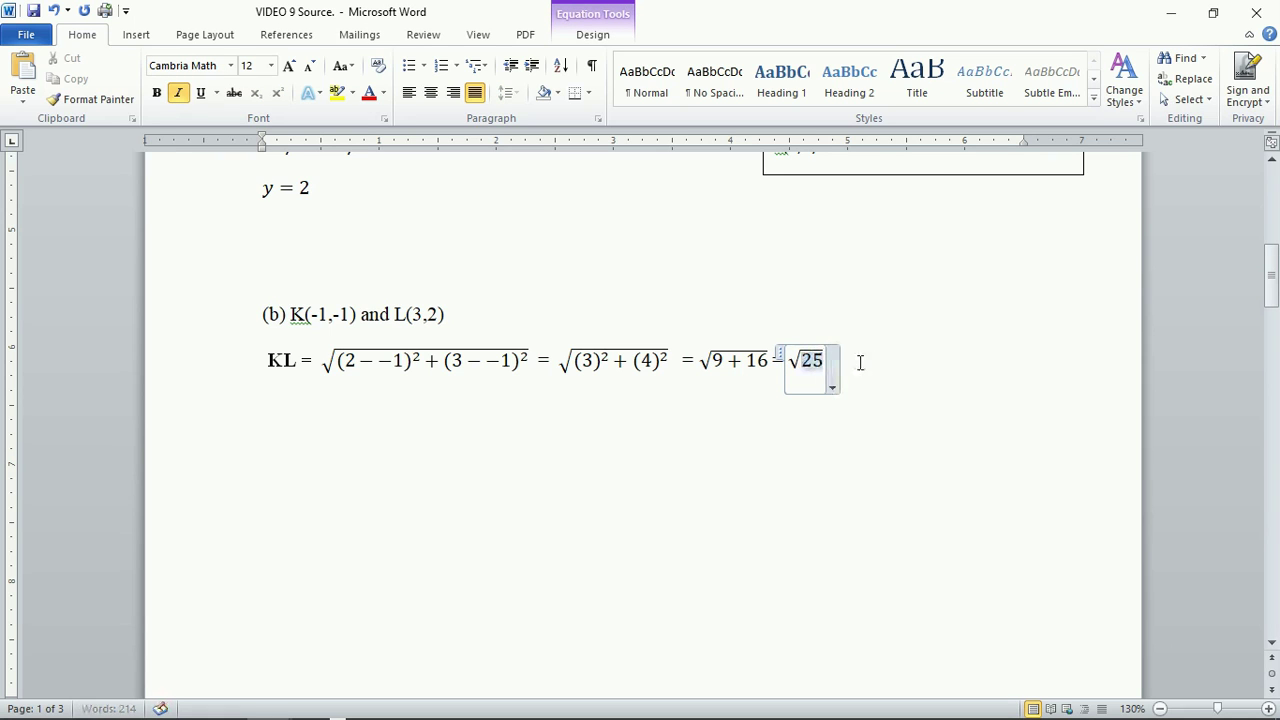
{"action": "left_click", "coordinate": [860, 363]}
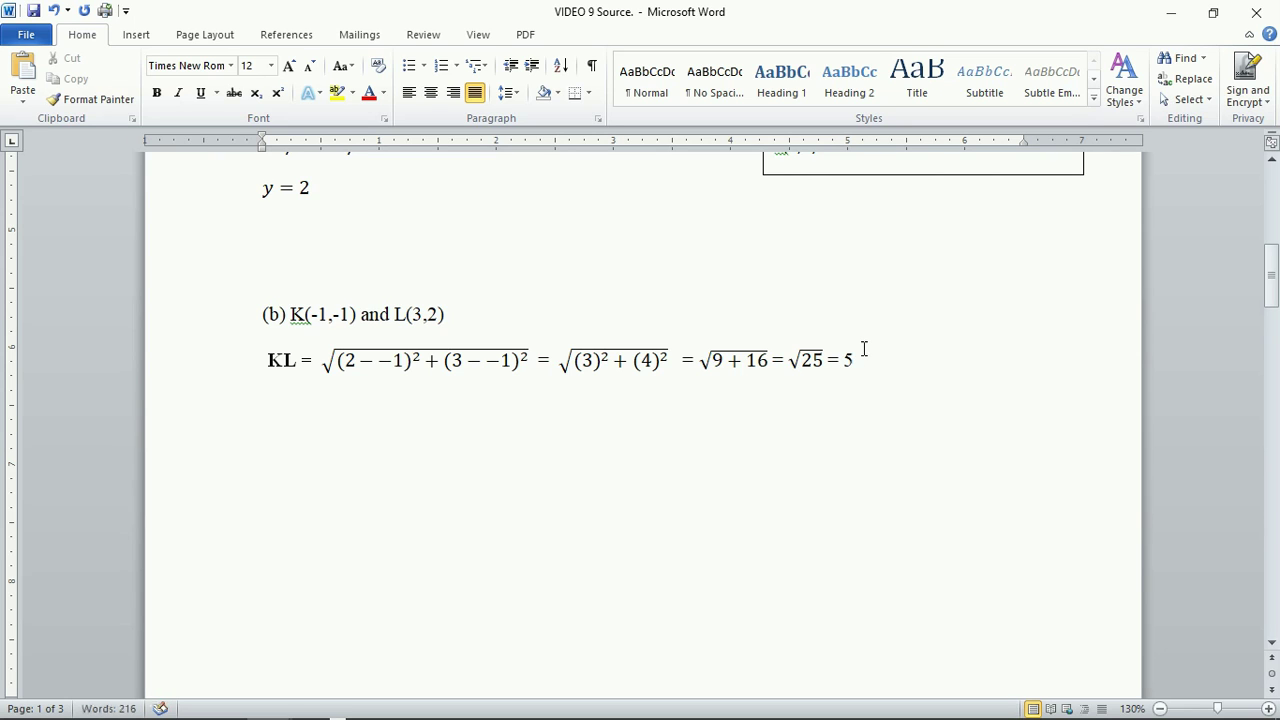
{"action": "type", "text": "nits"}
Scroll down past the finished KL working toward page 2.
{"action": "left_click_drag", "start_coordinate": [1274, 298], "coordinate": [1270, 405]}
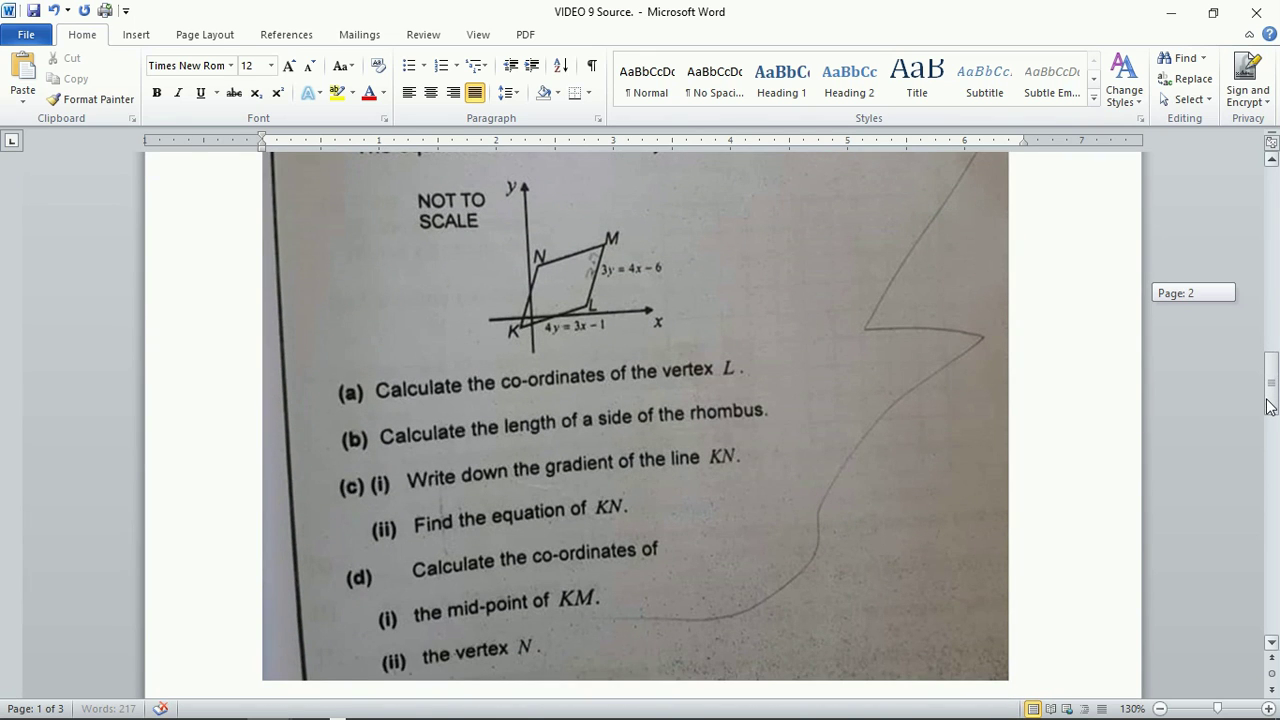
Bring the scanned rhombus question with parts (c) and (d) into view.
{"action": "left_click_drag", "start_coordinate": [1270, 405], "coordinate": [1270, 405]}
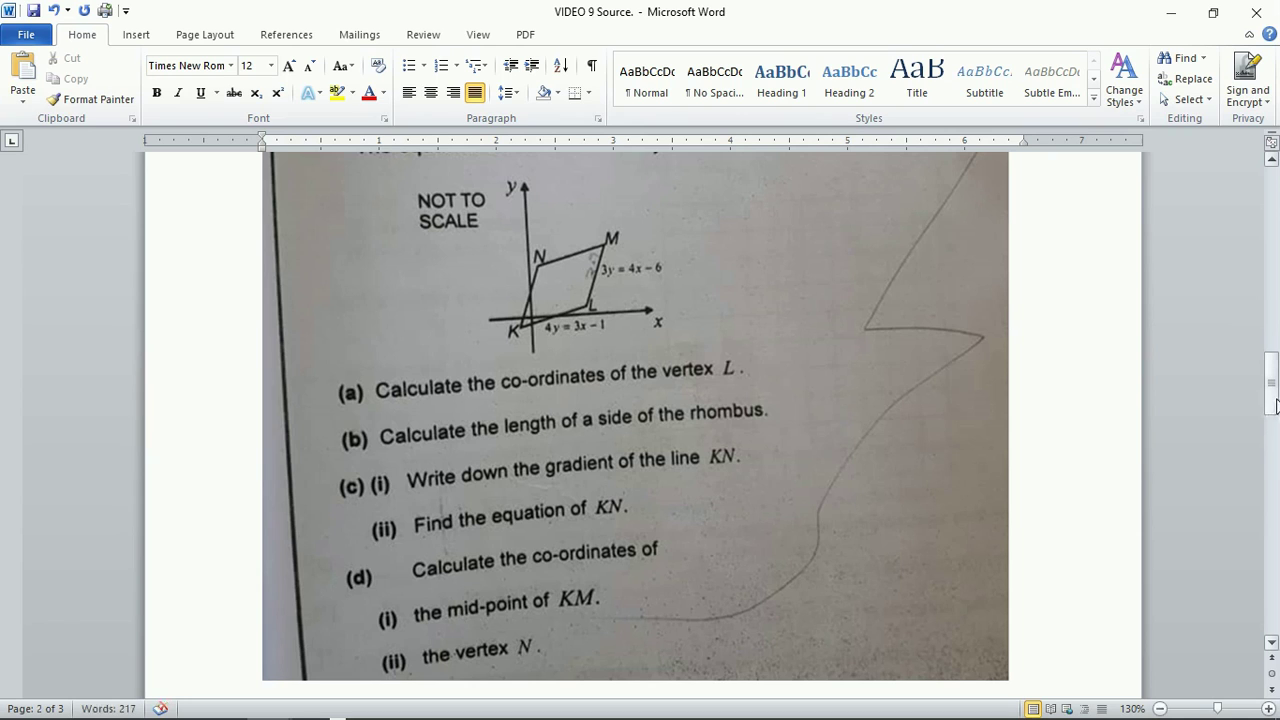